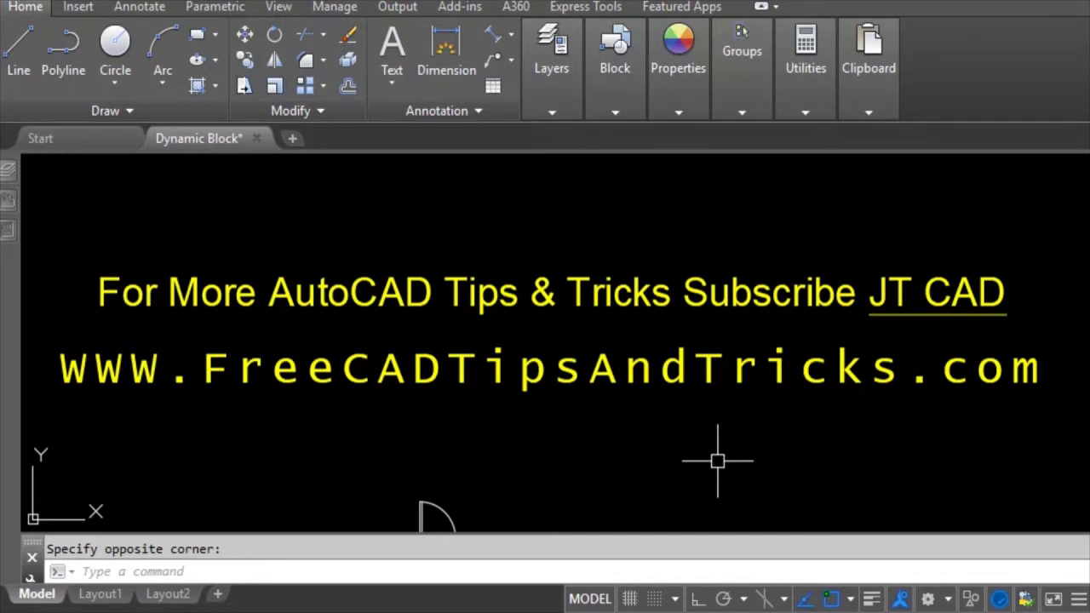
Examine the labelled door openings and their widths around the bedroom, store, bath and kitchen on the ground floor plan
scroll(401, 219, "down", 4)
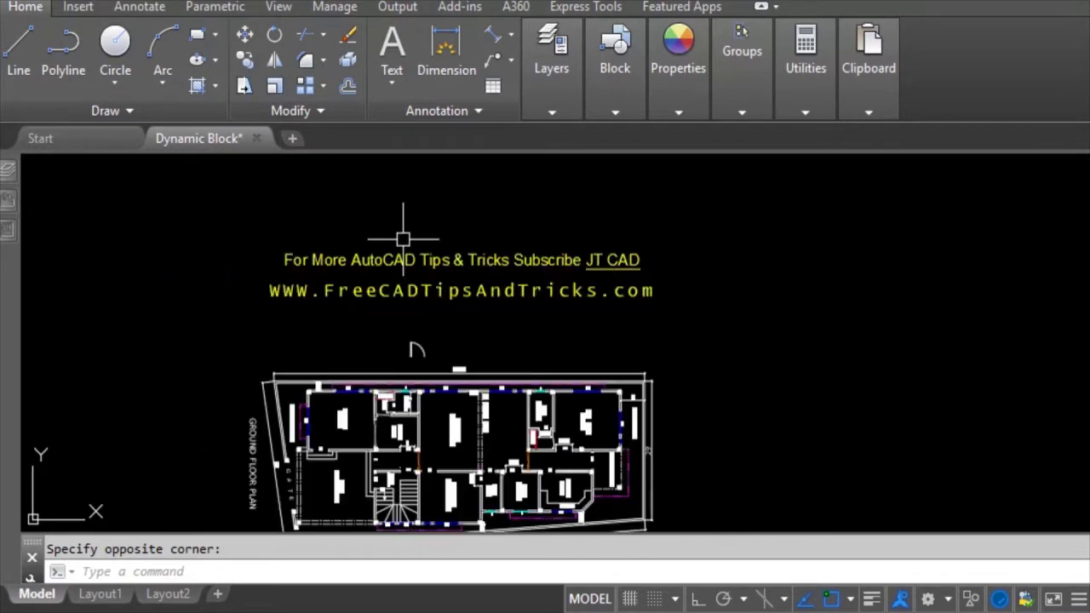
middle_click_drag(401, 289, 433, 204)
scroll(445, 265, "up", 3)
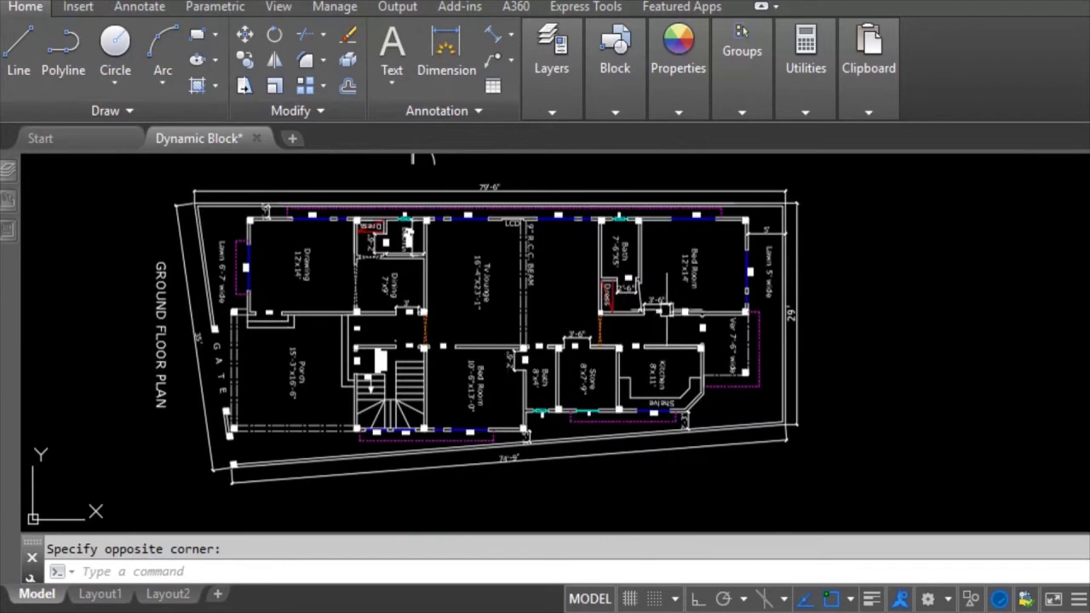
scroll(662, 292, "up", 3)
scroll(663, 292, "up", 2)
mouse_move(496, 307)
middle_mouse_down()
mouse_move(662, 367)
mouse_move(664, 431)
mouse_move(399, 349)
middle_mouse_up()
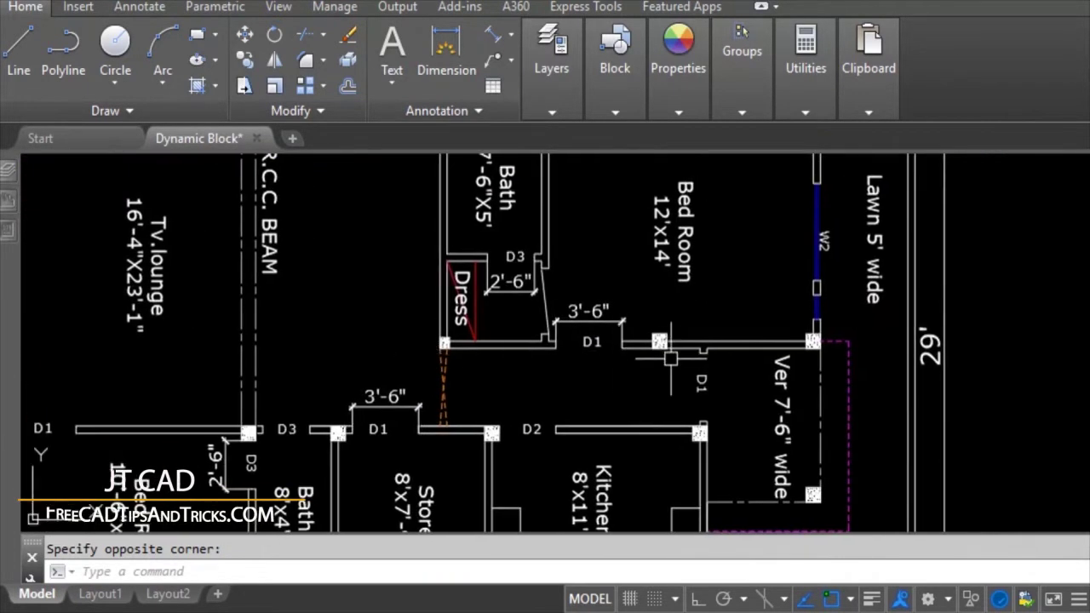
scroll(597, 347, "up", 3)
scroll(608, 348, "down", 4)
scroll(593, 329, "up", 2)
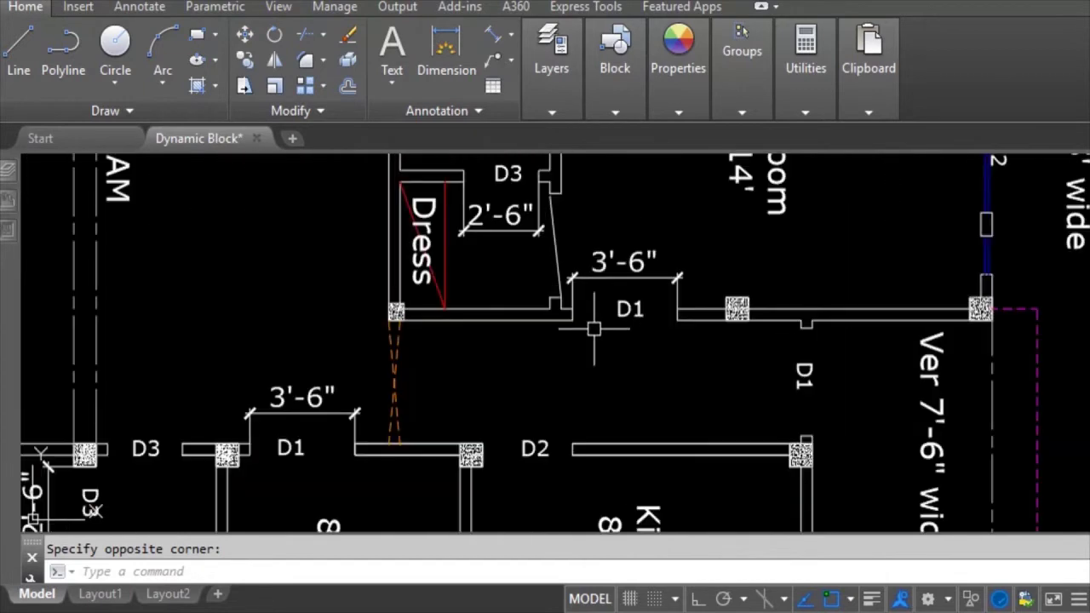
middle_click_drag(491, 465, 645, 389)
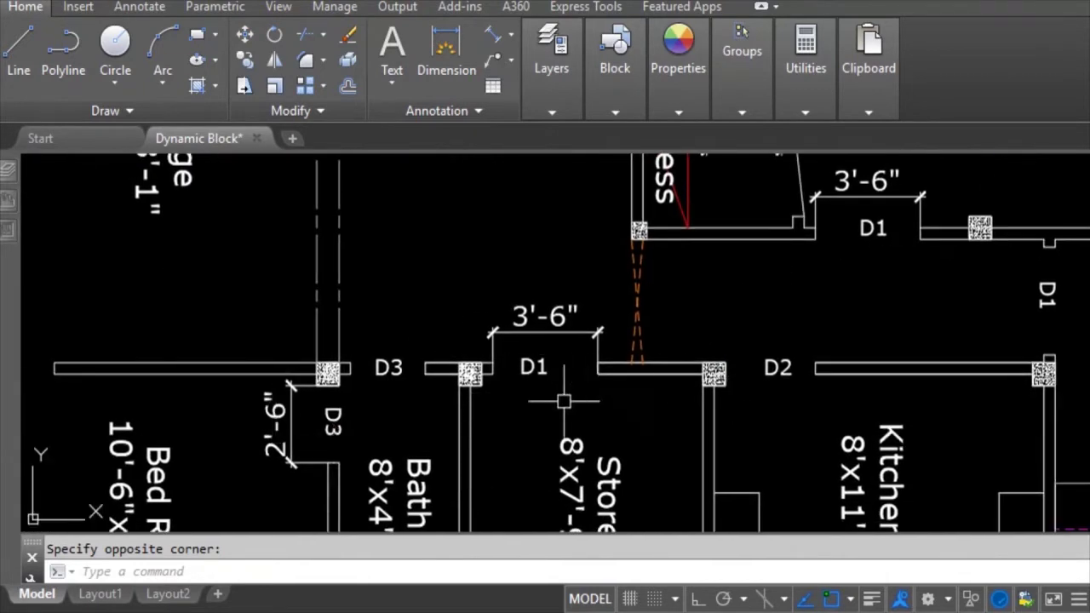
middle_click_drag(337, 426, 491, 419)
scroll(491, 420, "up", 2)
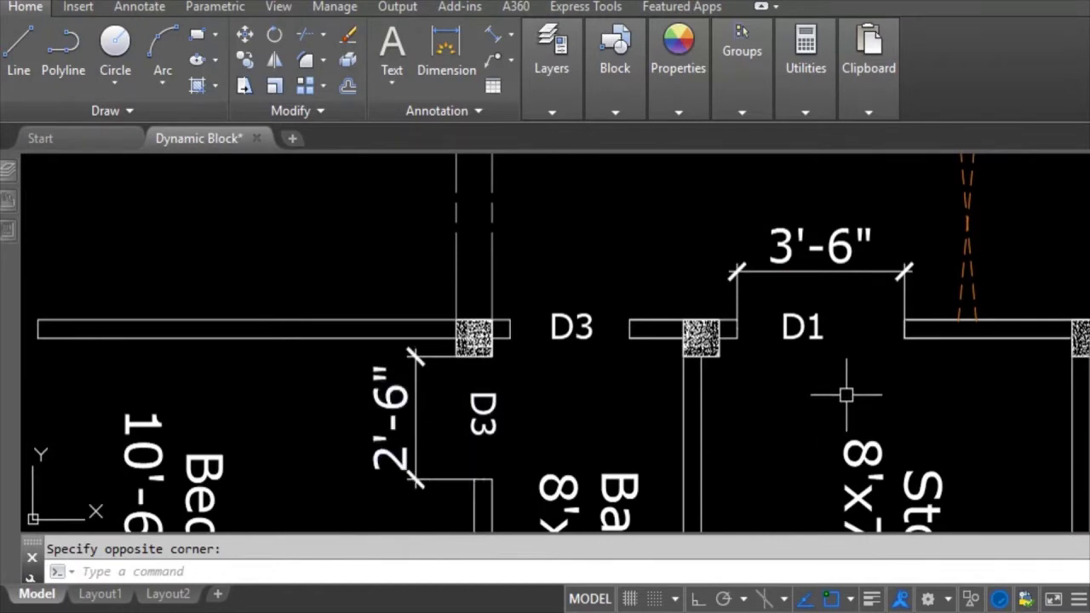
middle_click_drag(844, 389, 633, 508)
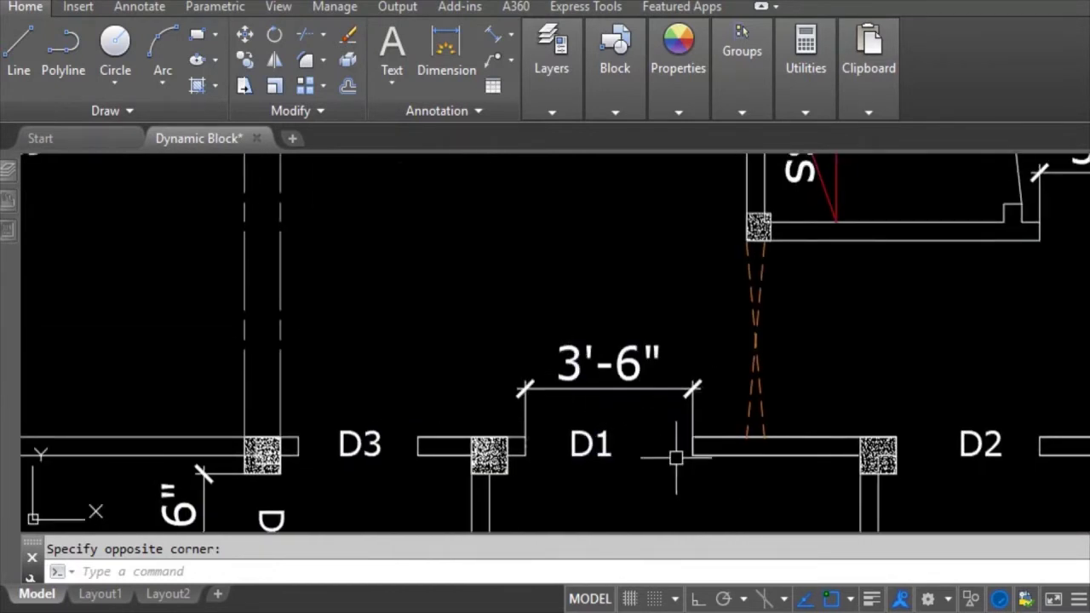
middle_click_drag(672, 452, 860, 379)
middle_click_drag(793, 332, 742, 348)
middle_click_drag(781, 382, 726, 224)
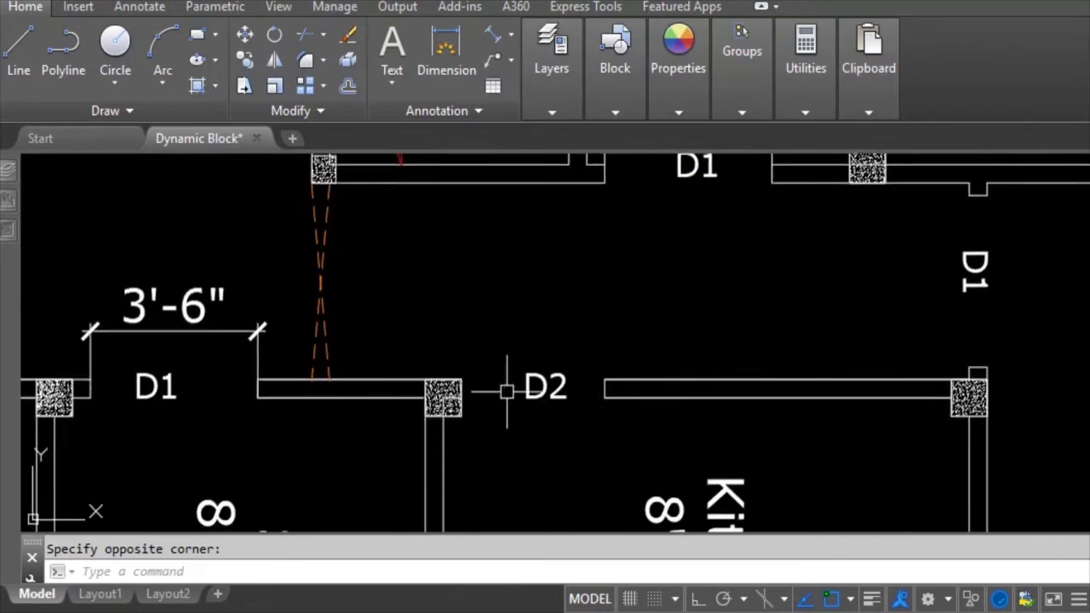
Compare the D1, D2 and D3 door opening widths across the dining room, dress areas, baths and bedroom
scroll(494, 285, "down", 5)
scroll(458, 265, "down", 2)
scroll(803, 409, "up", 8)
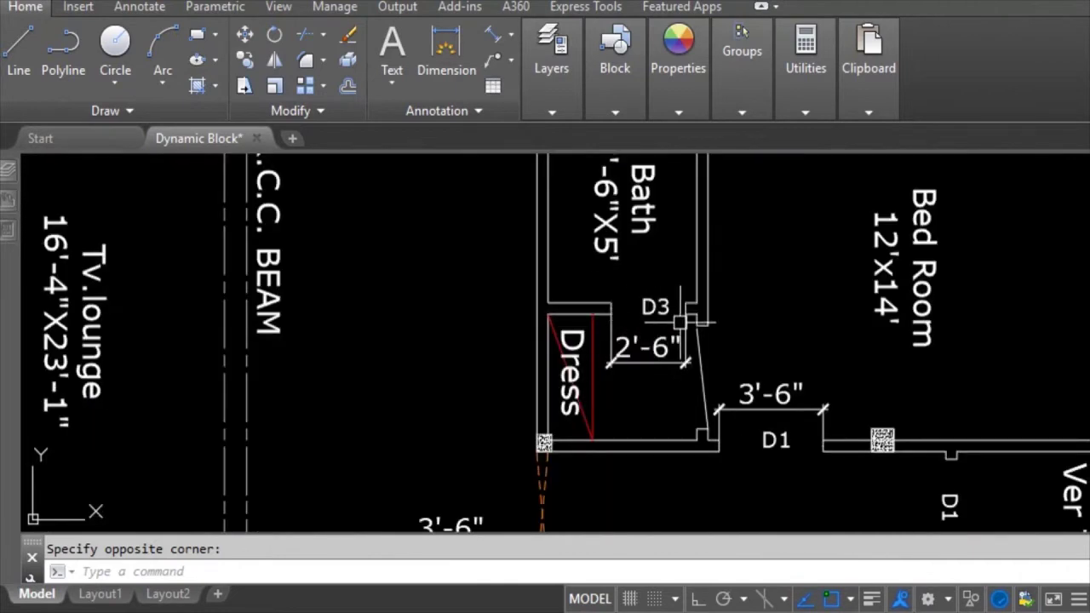
middle_click_drag(698, 452, 714, 290)
scroll(637, 426, "up", 2)
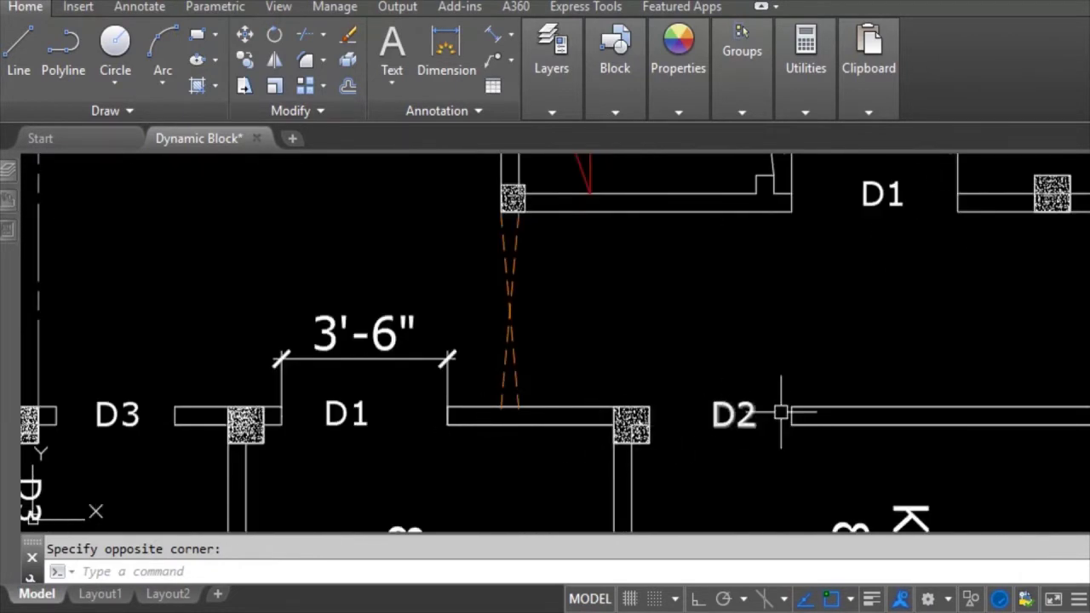
scroll(780, 412, "down", 6)
scroll(462, 349, "up", 5)
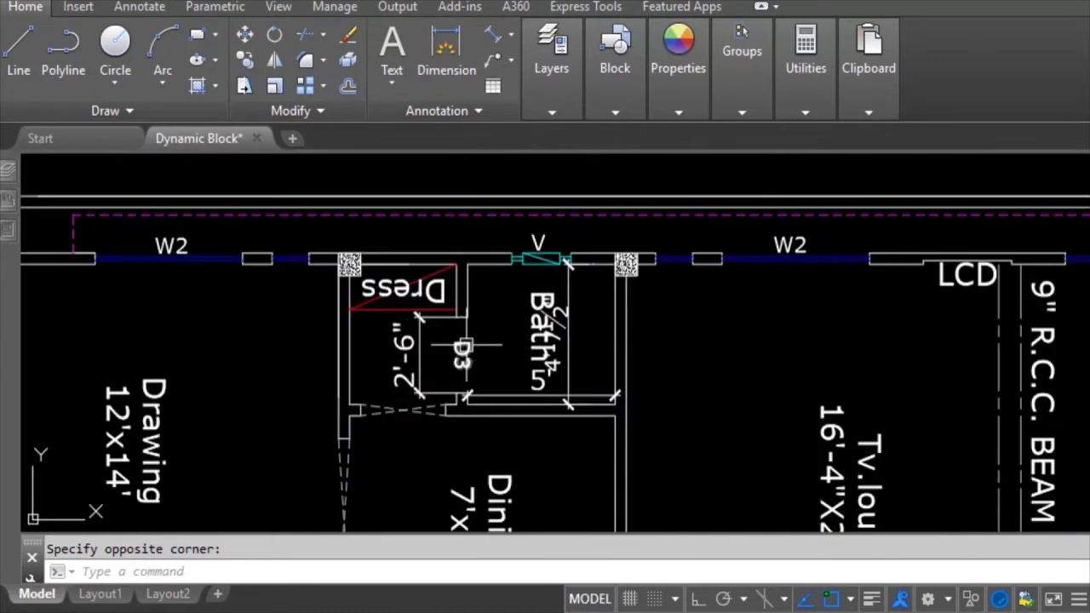
scroll(477, 375, "down", 4)
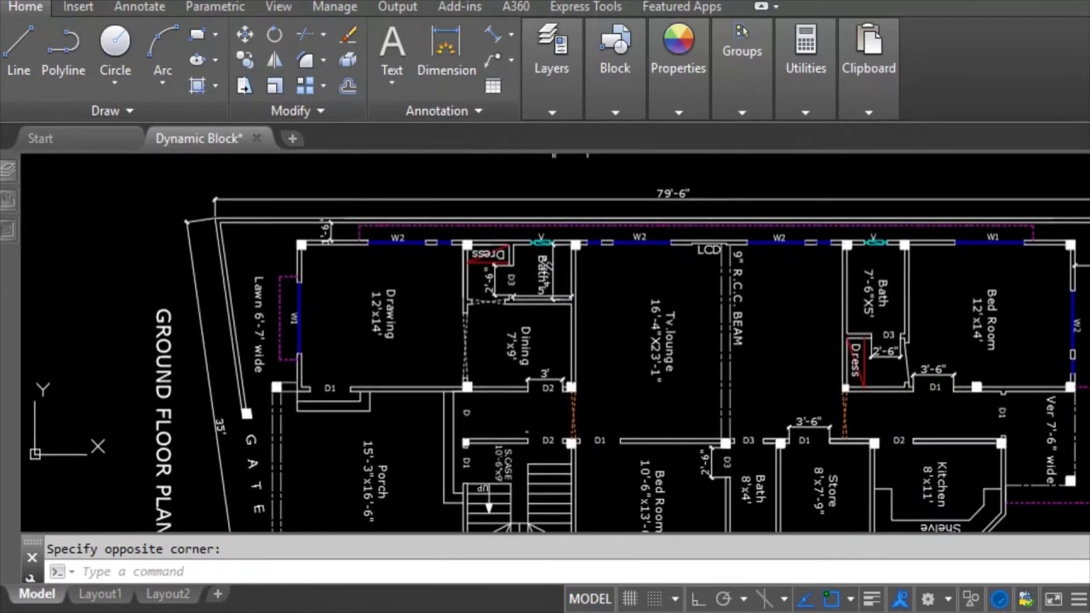
scroll(547, 323, "up", 2)
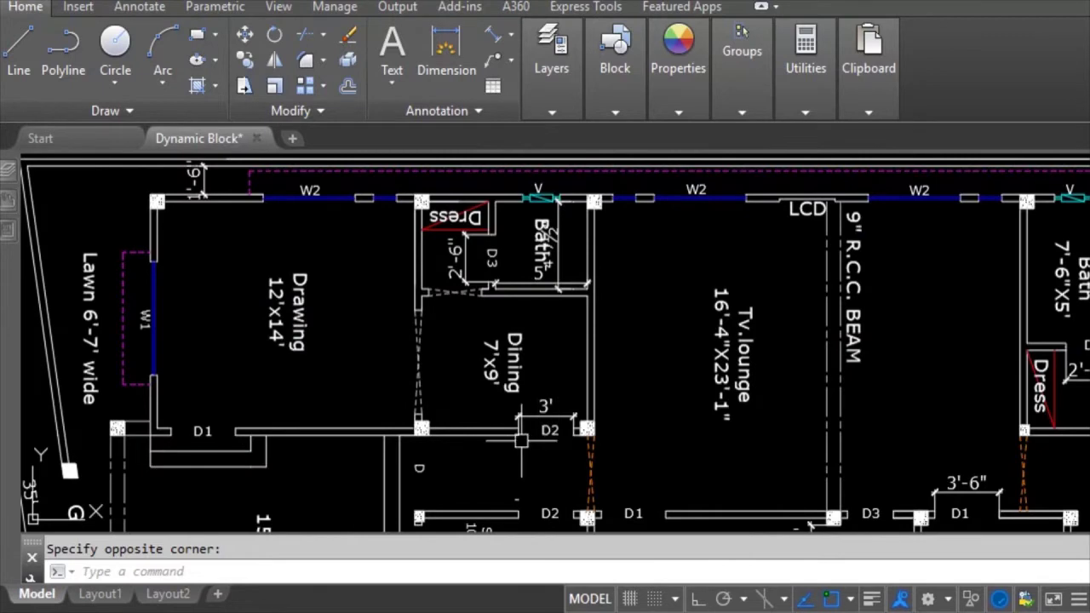
middle_click_drag(521, 439, 523, 220)
middle_click_drag(773, 243, 559, 449)
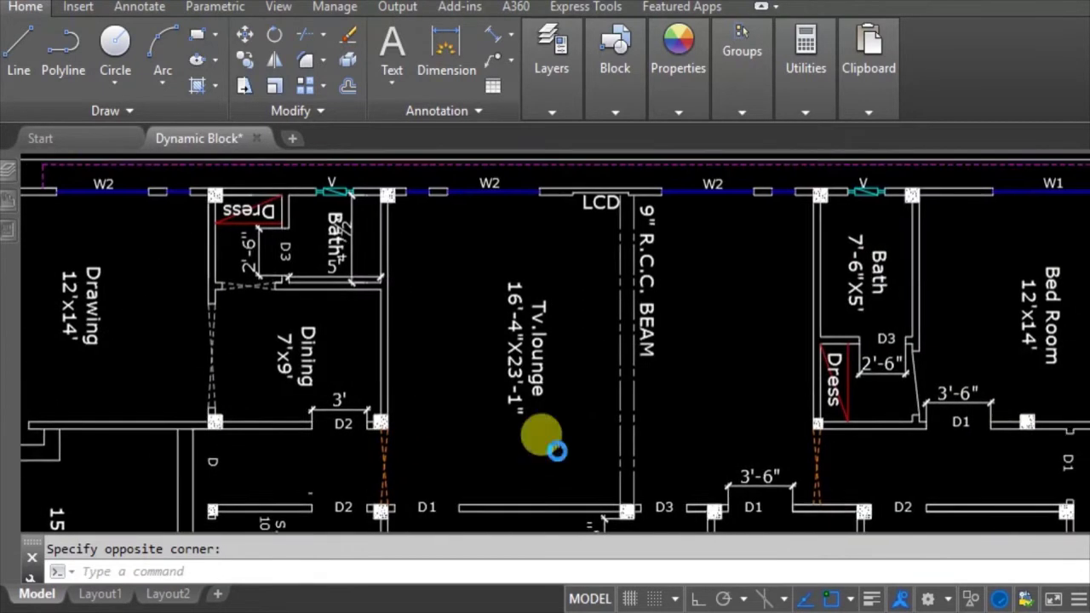
scroll(414, 438, "up", 2)
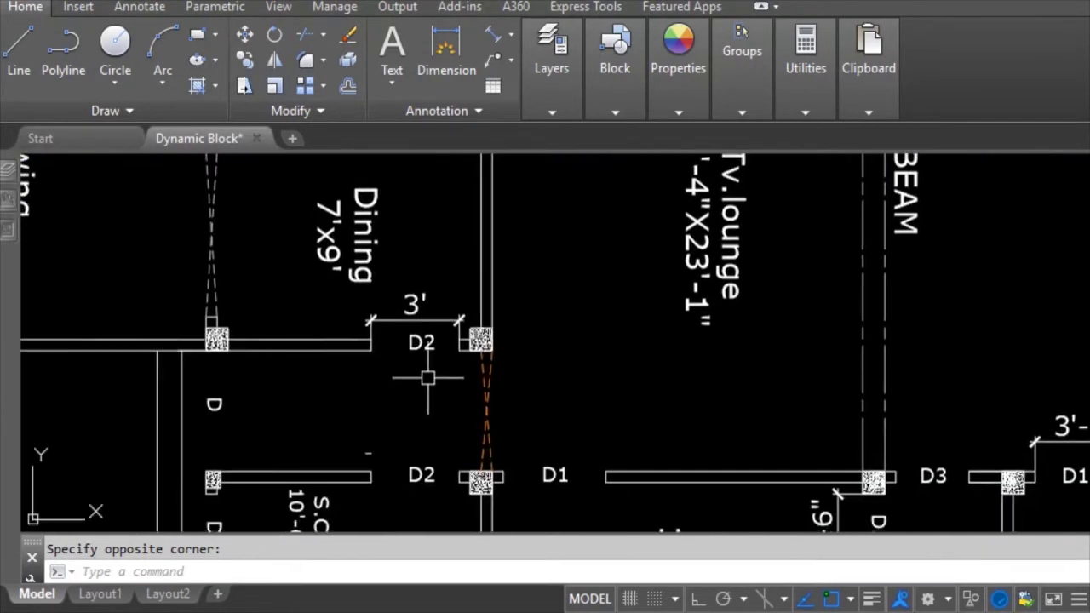
scroll(432, 368, "up", 2)
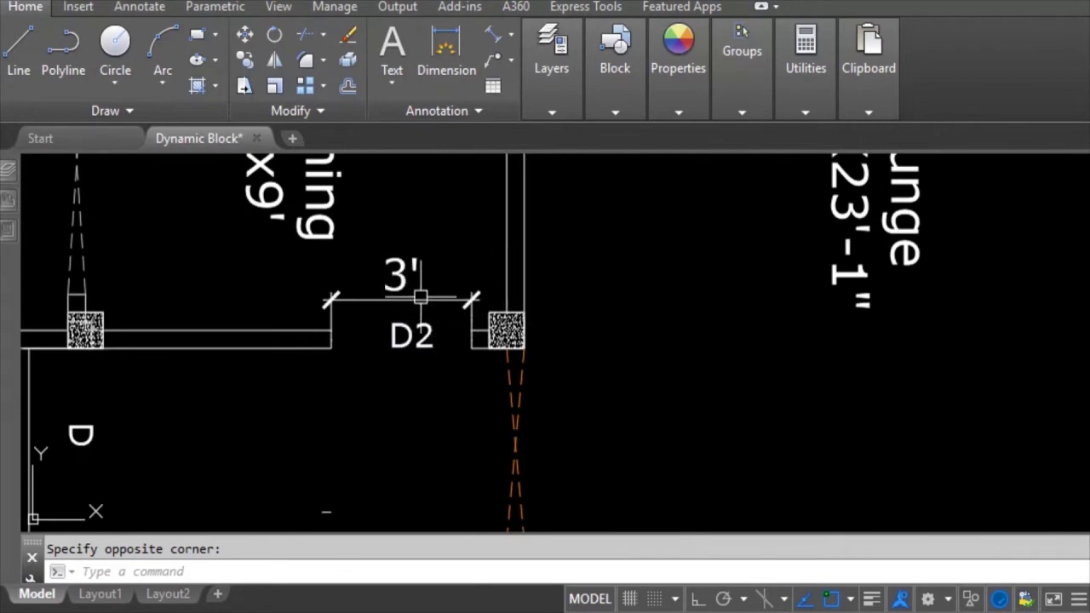
scroll(421, 296, "down", 4)
middle_click_drag(420, 296, 409, 347)
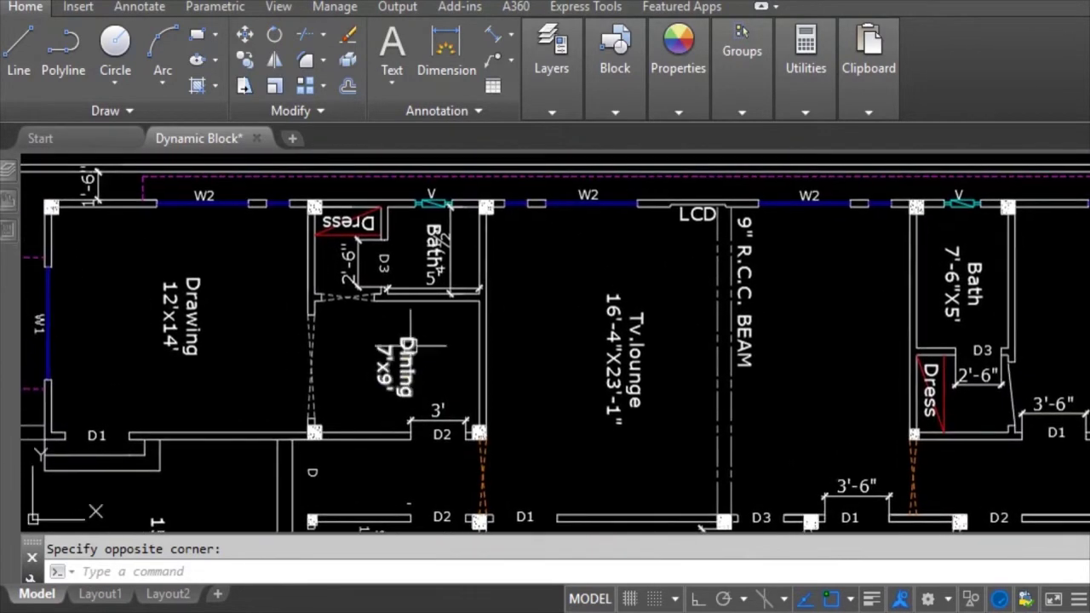
middle_click_drag(516, 297, 414, 378)
middle_click_drag(774, 438, 663, 417)
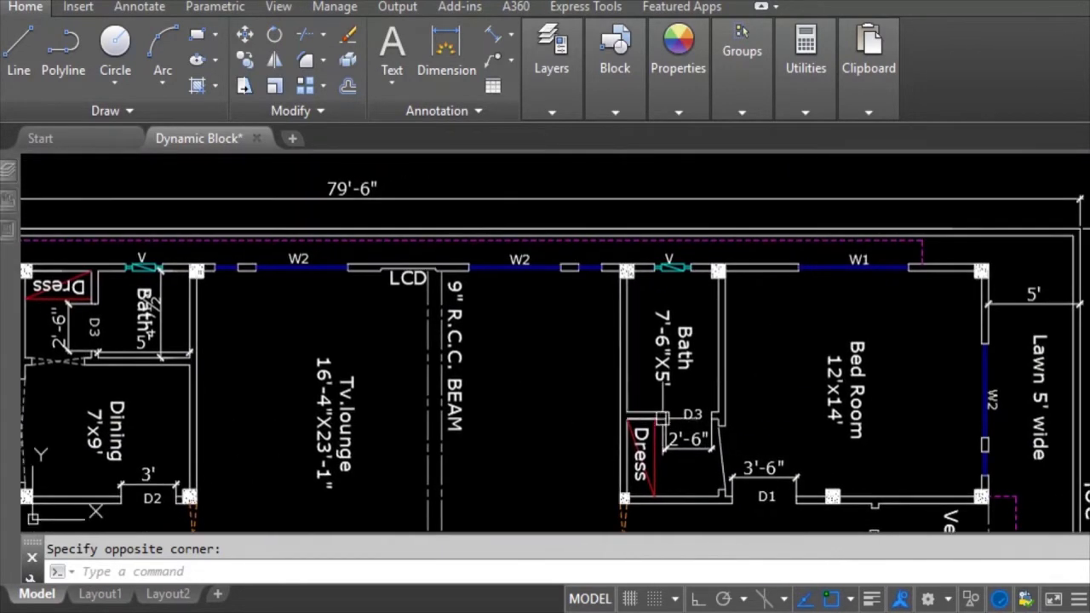
scroll(662, 417, "up", 2)
Start a block definition named DOOR for the door symbol above the plan, with its base point at the leaf's lower outer corner
scroll(710, 382, "down", 6)
scroll(499, 304, "up", 8)
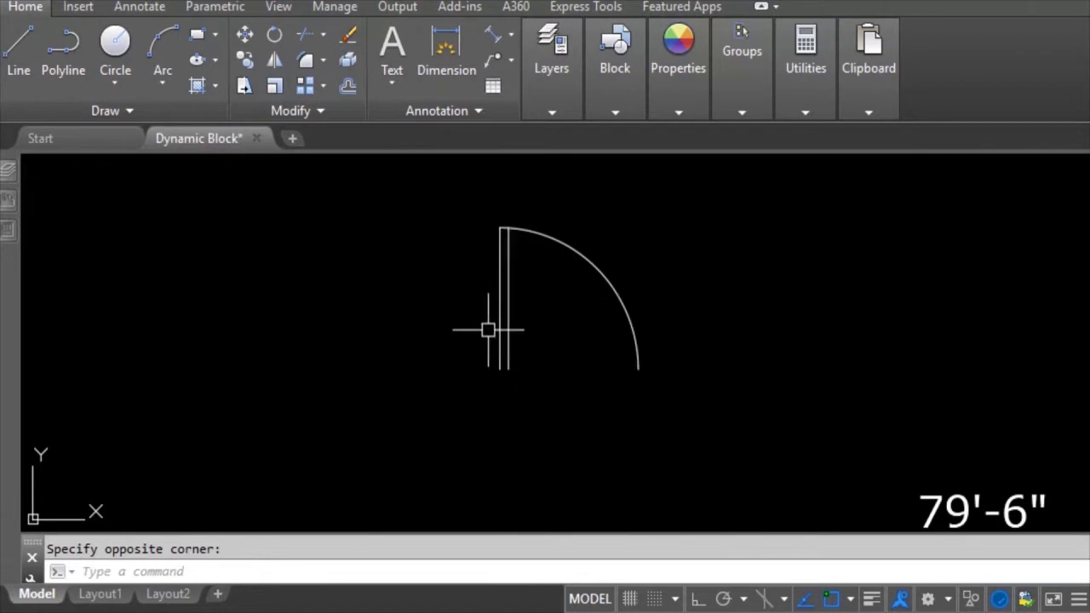
middle_click_drag(476, 326, 518, 378)
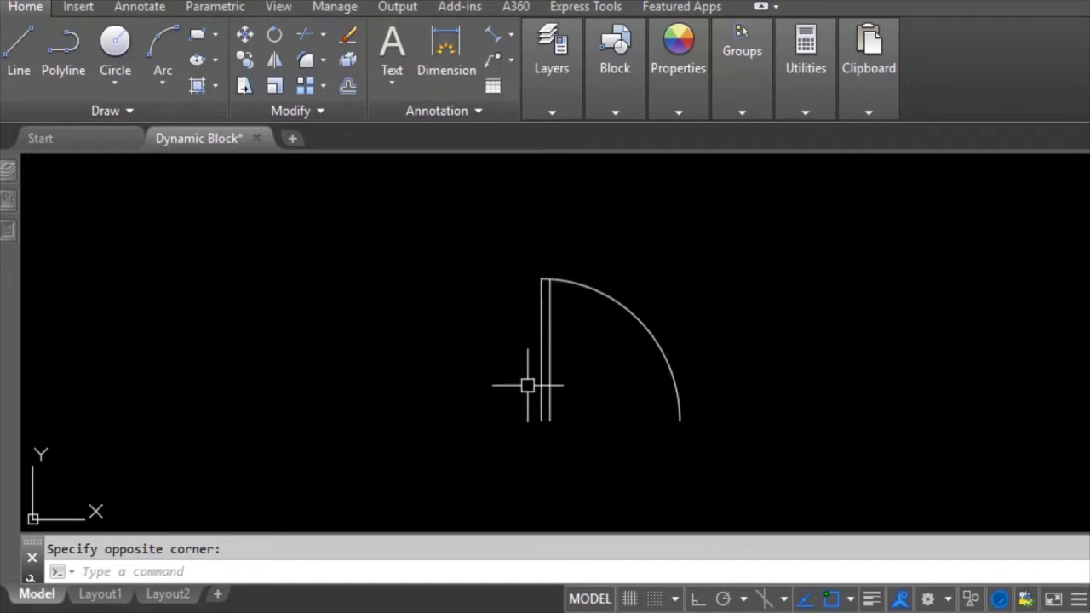
type("B")
key("Return")
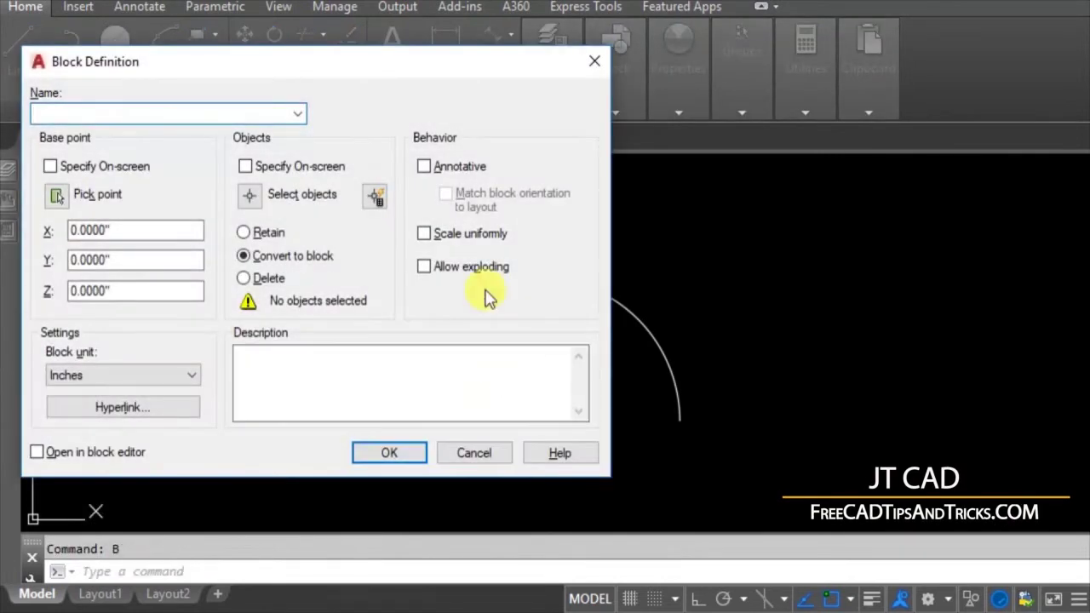
left_click_drag(179, 68, 362, 106)
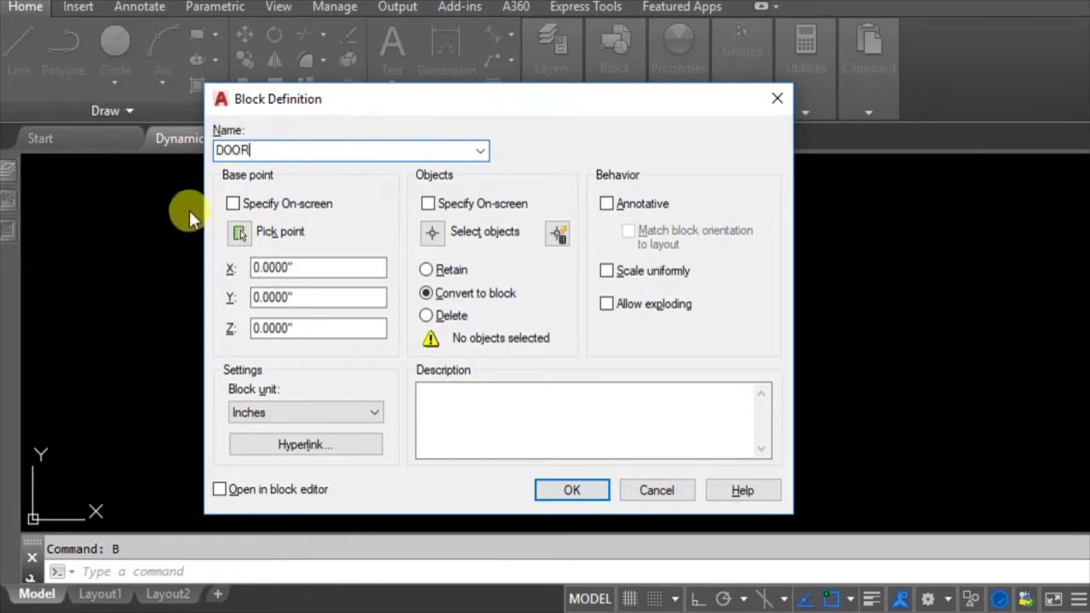
left_click(247, 237)
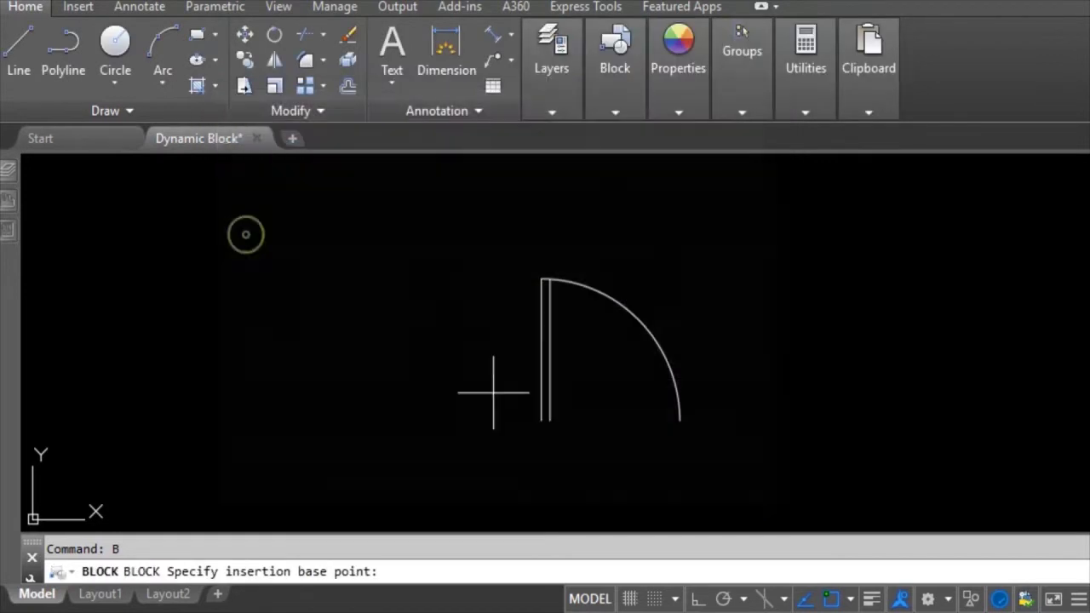
left_click(542, 420)
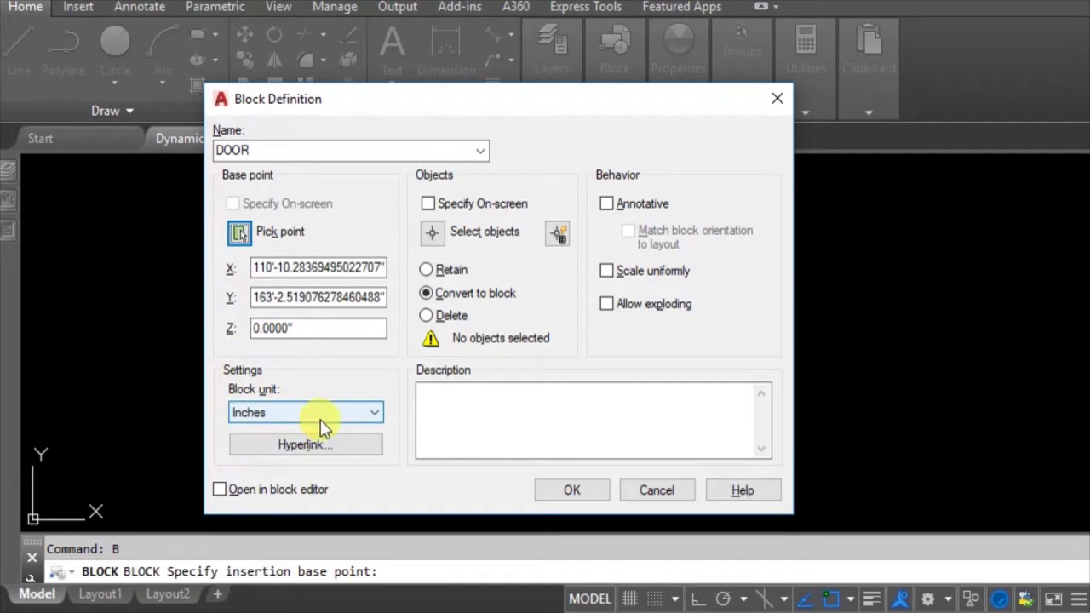
Keep inches as the block unit and select the complete door symbol, leaf and swing arc, as the block's objects
left_click(280, 415)
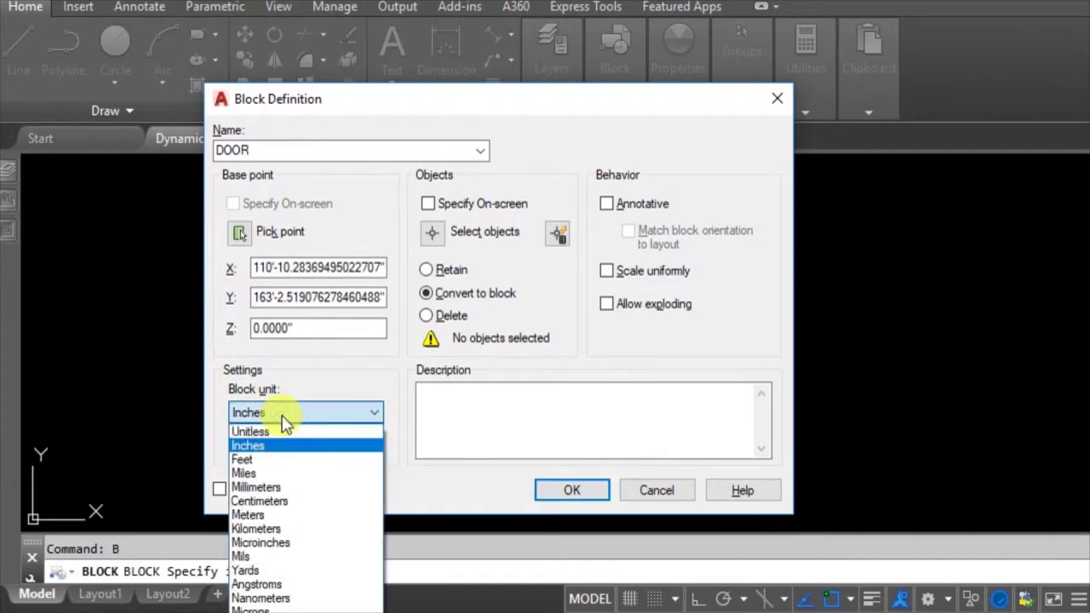
left_click(285, 415)
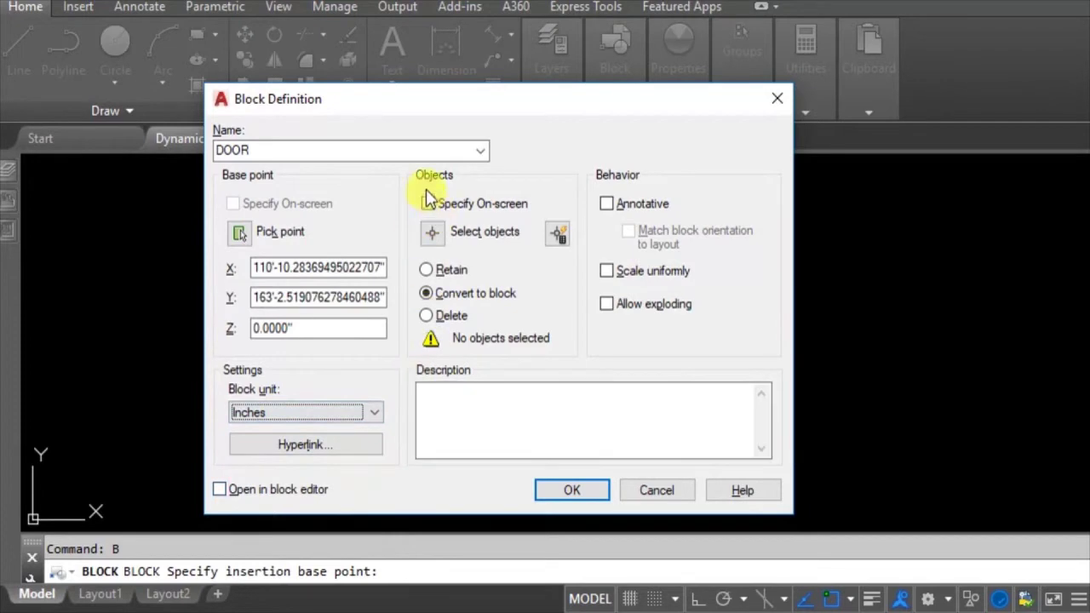
left_click(433, 235)
left_click(762, 244)
left_click(453, 467)
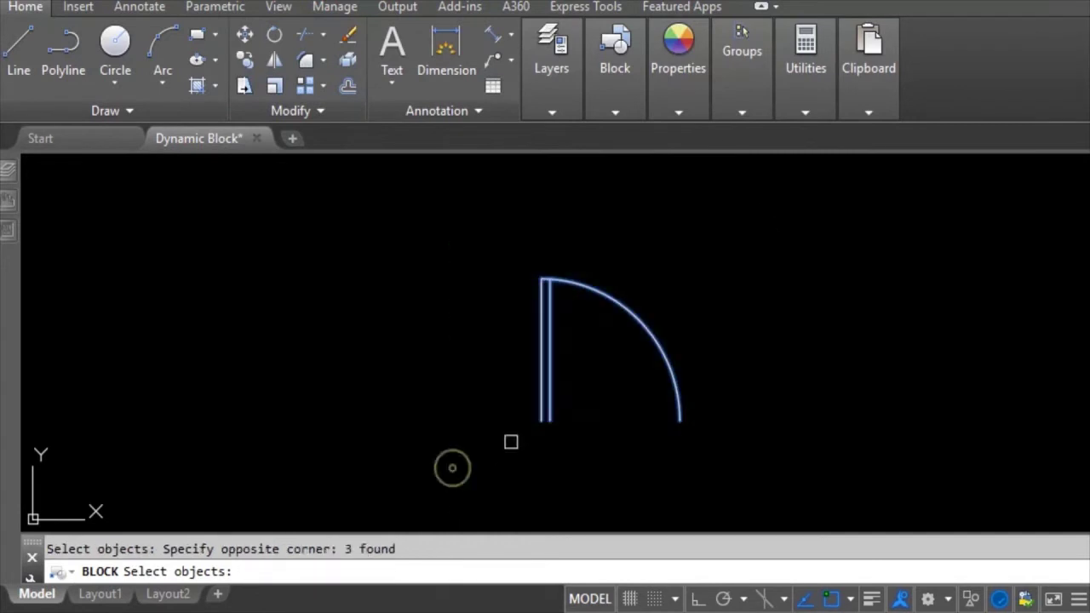
key("Return")
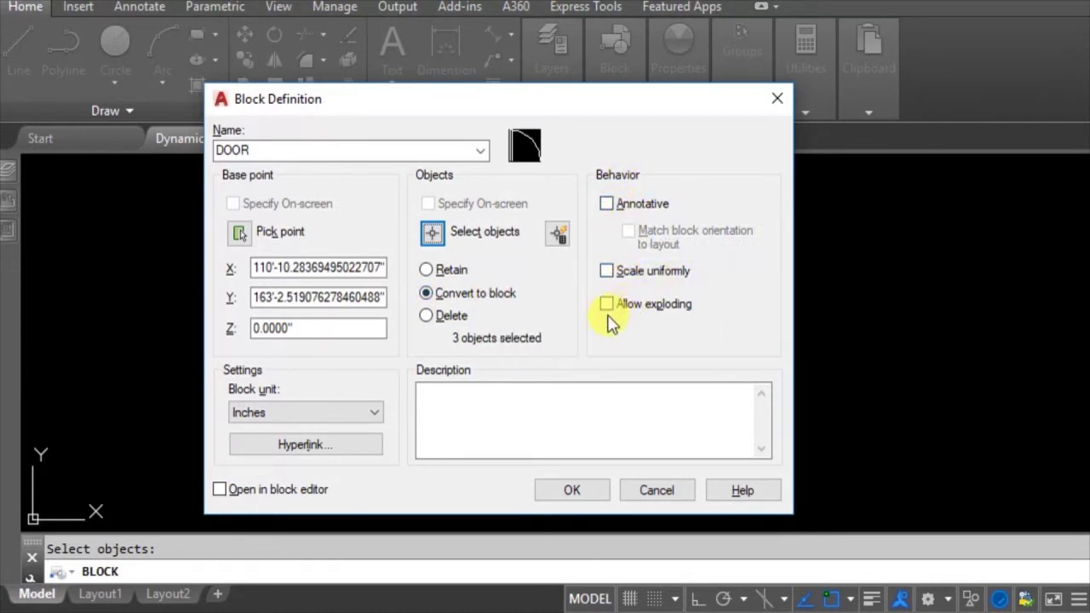
Enter the block description "Dynamic Door Block From JTCAD" and create the block
left_click(459, 402)
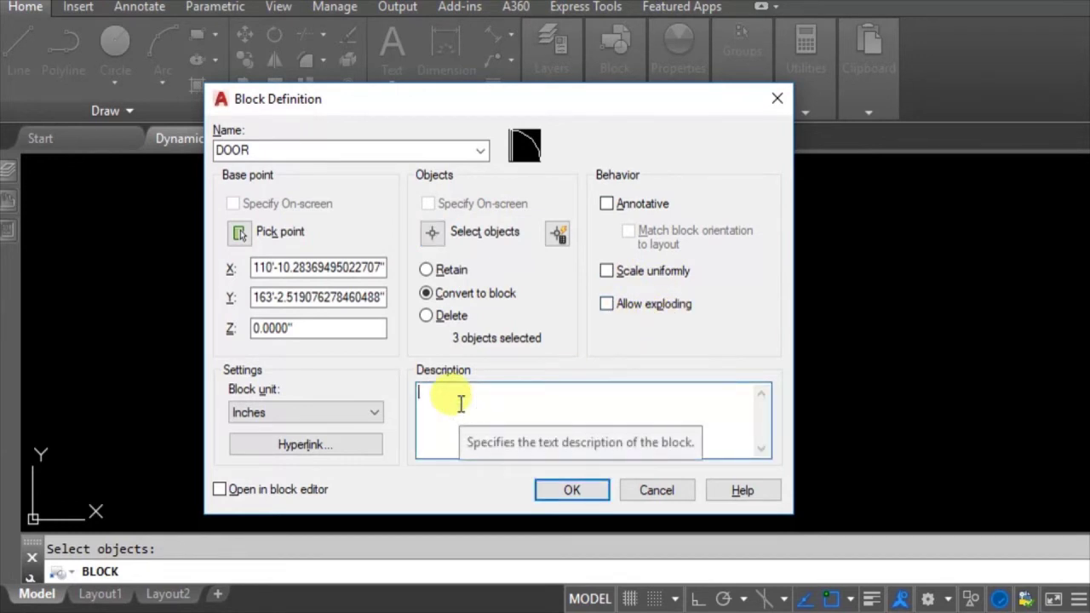
type("d")
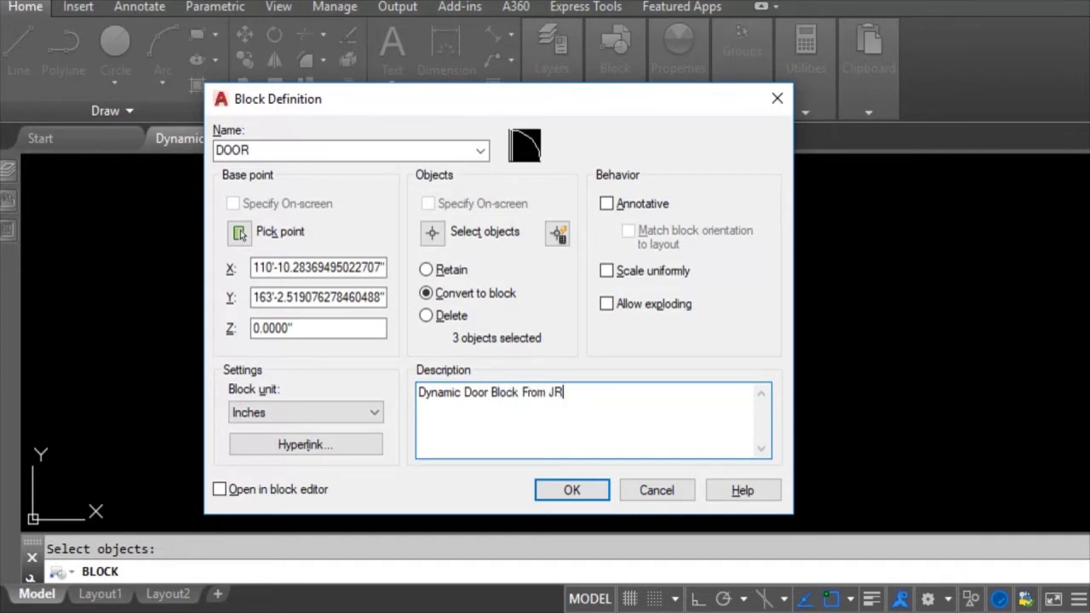
type("CAD")
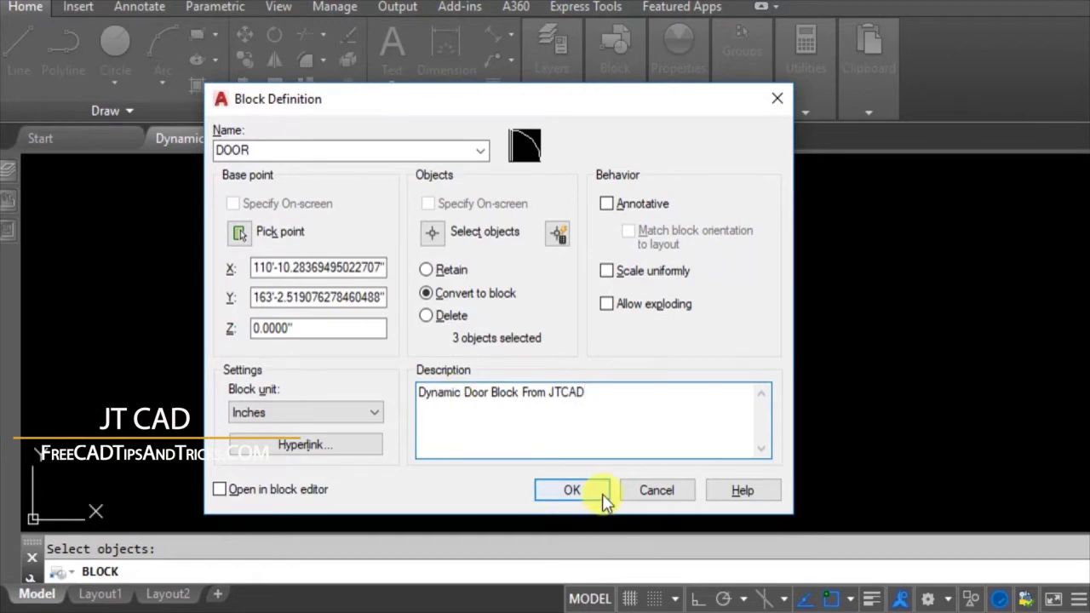
left_click(597, 491)
Select the new door block and examine its block reference properties
left_click(554, 372)
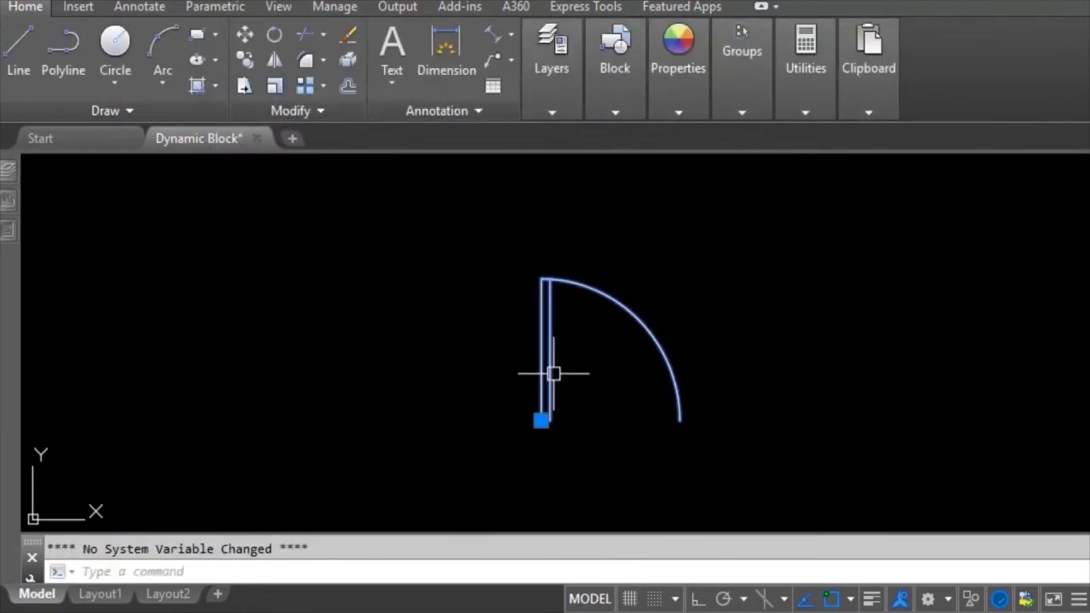
scroll(541, 419, "up", 2)
scroll(543, 422, "up", 2)
scroll(421, 409, "down", 4)
middle_click_drag(569, 389, 526, 368)
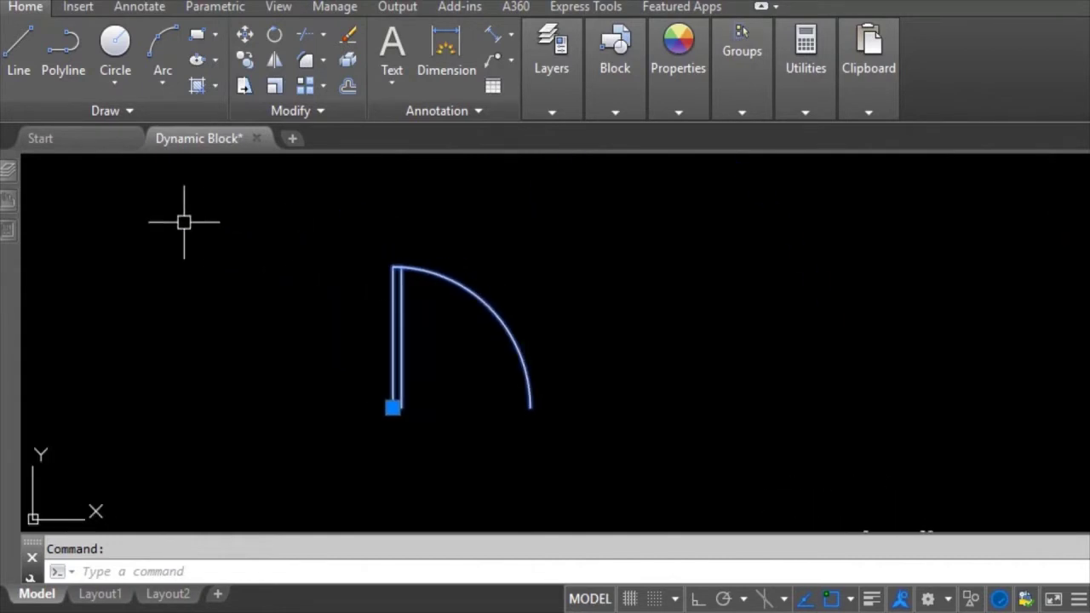
mouse_move(8, 230)
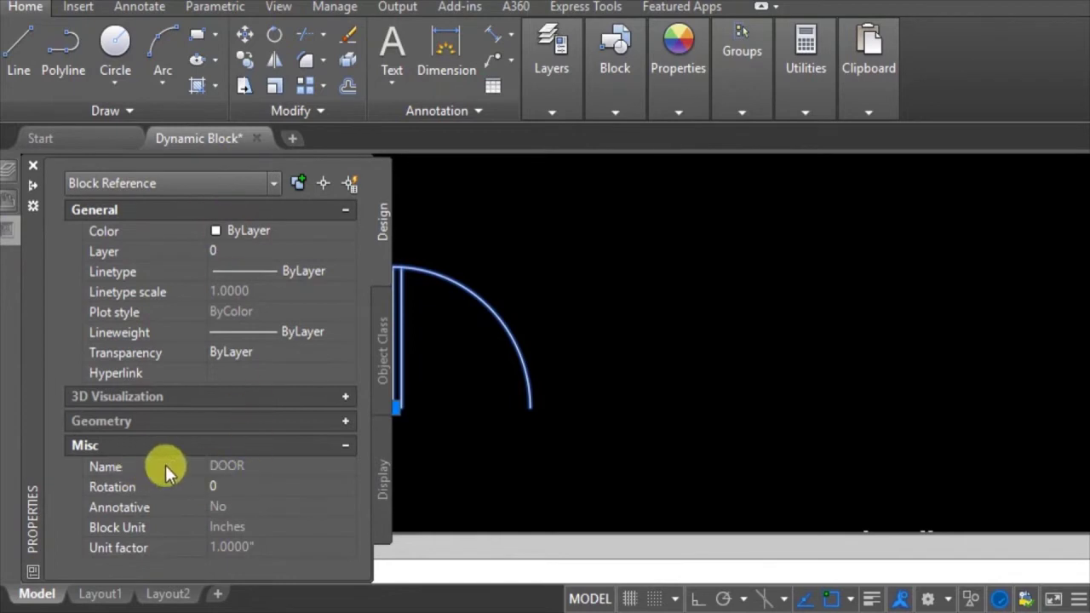
middle_click_drag(572, 409, 681, 383)
scroll(618, 376, "down", 1)
scroll(520, 383, "down", 2)
scroll(584, 389, "up", 3)
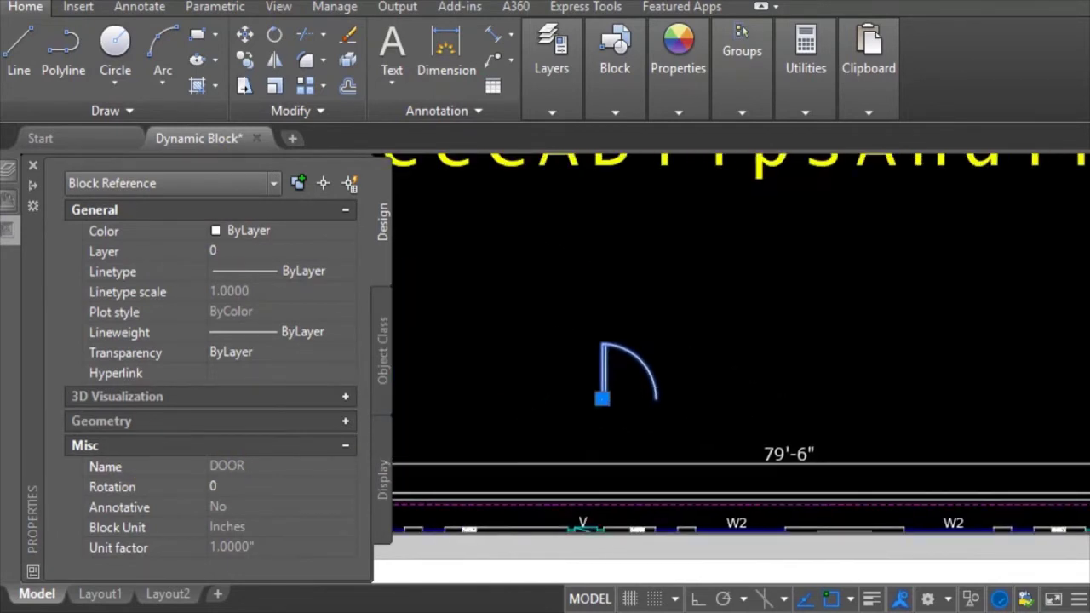
Deselect the door block and dismiss its properties display
key("Escape")
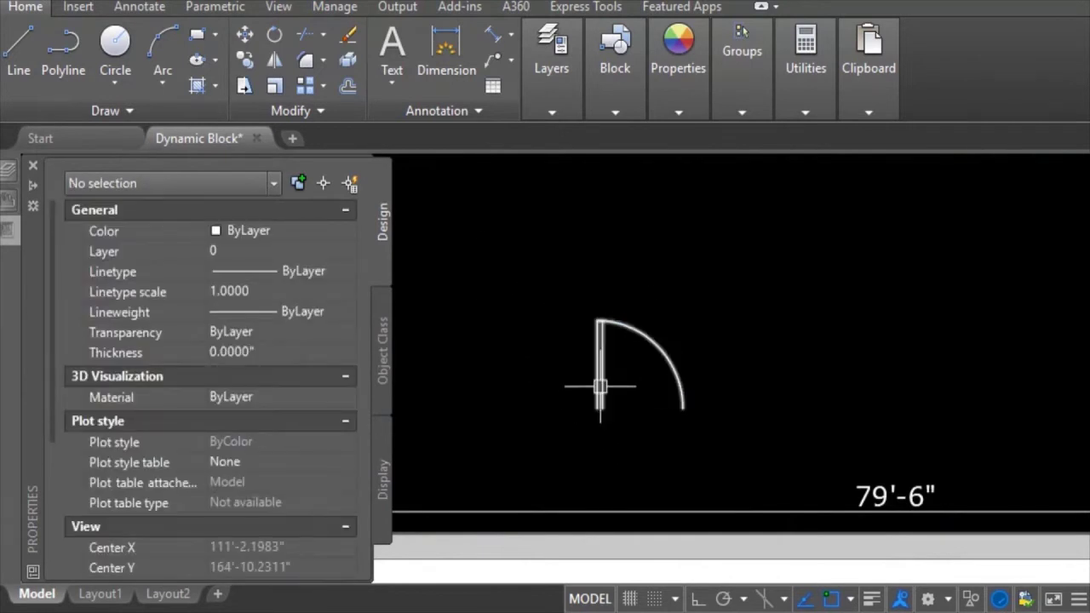
left_click(687, 316)
left_click(660, 328)
key("Escape")
scroll(615, 378, "down", 3)
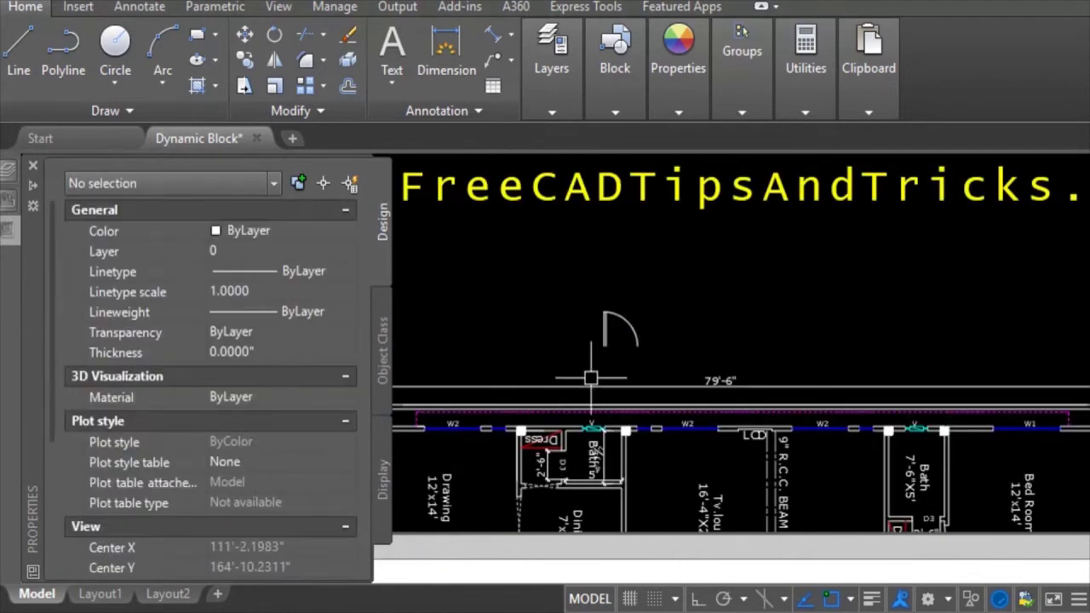
left_click_drag(792, 328, 685, 327)
key("Escape")
scroll(633, 227, "up", 2)
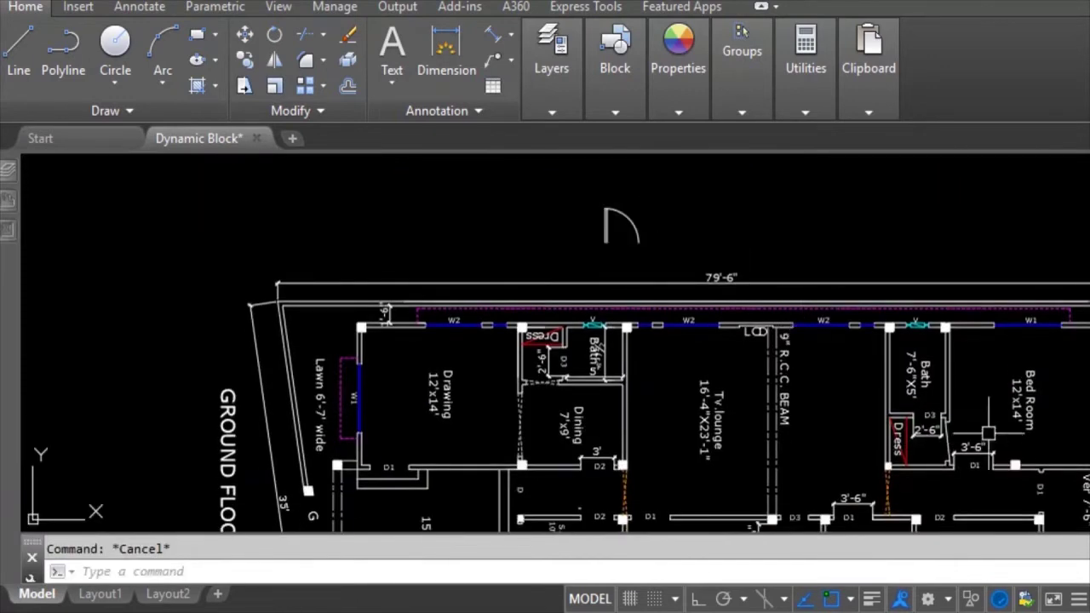
Select the door block above the plan and examine its base point grip and size
scroll(627, 221, "up", 2)
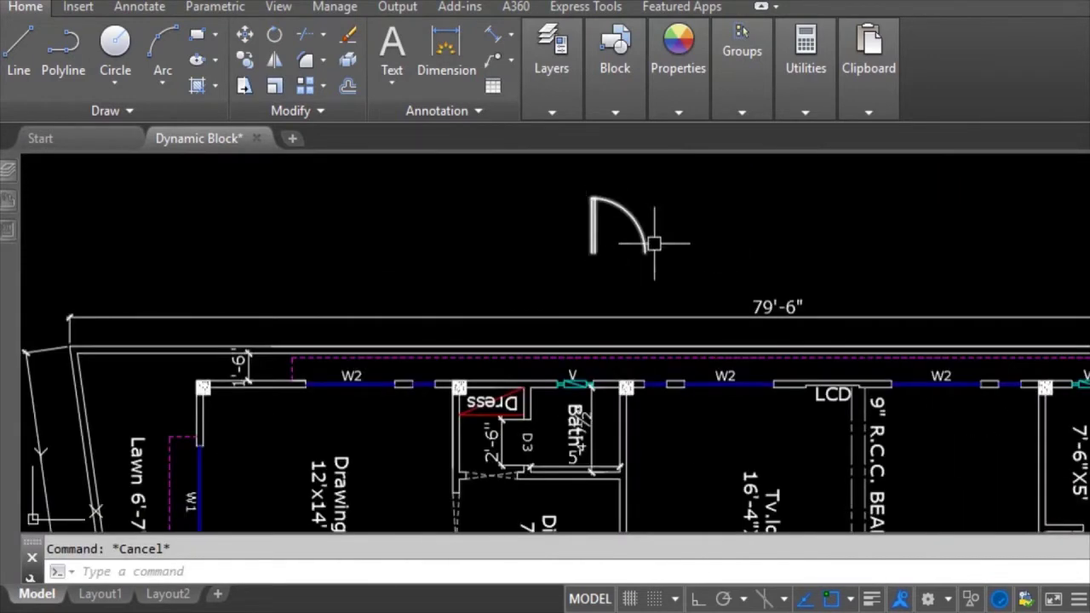
left_click(662, 215)
left_click(521, 231)
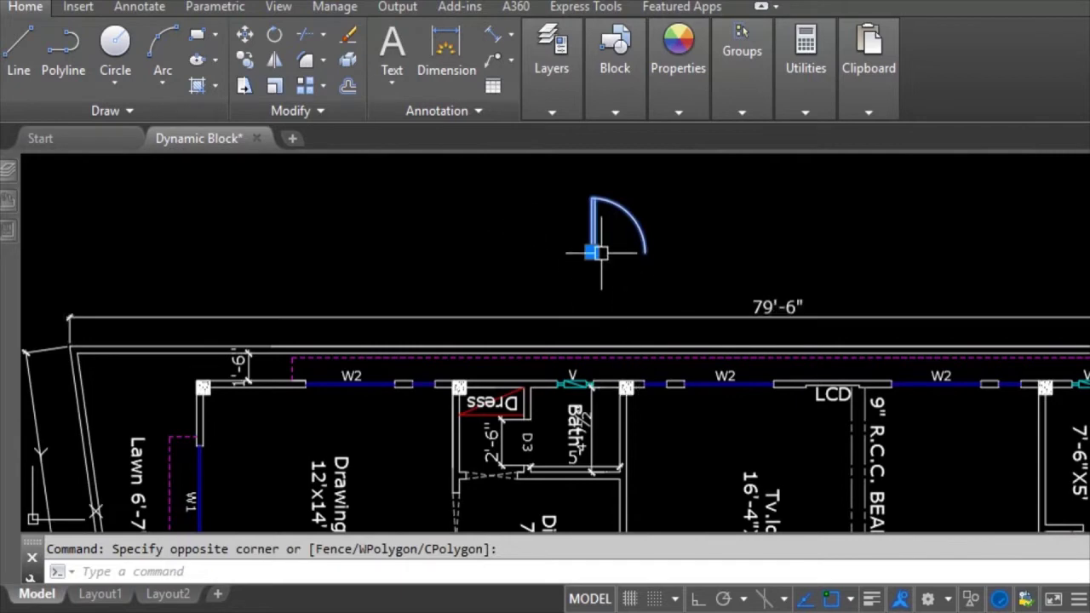
scroll(533, 274, "up", 3)
scroll(533, 275, "down", 3)
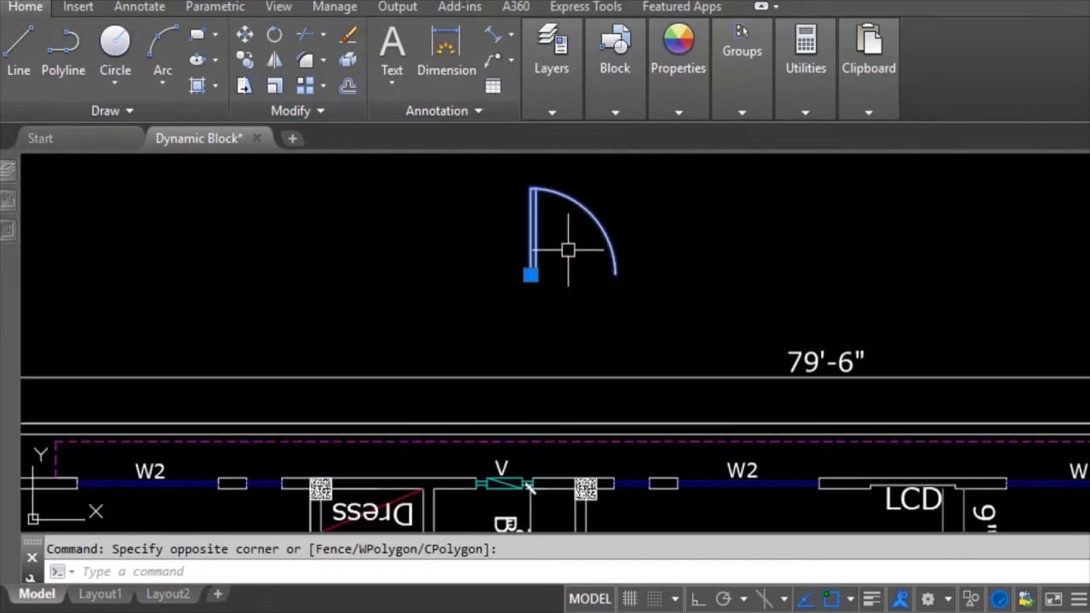
scroll(538, 202, "up", 2)
scroll(528, 273, "down", 2)
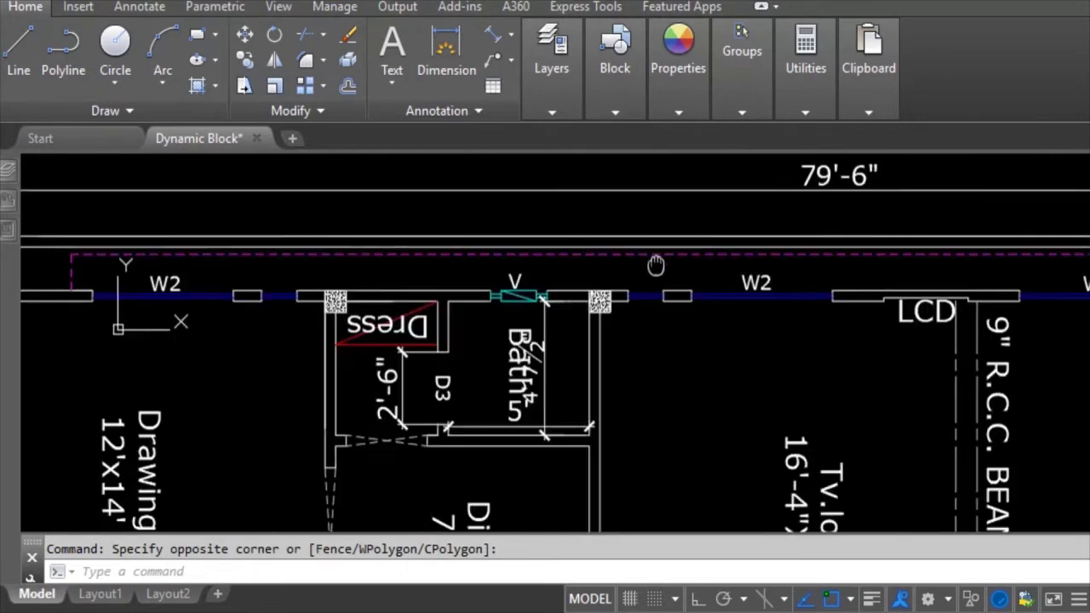
Examine the D1, D2 and D3 door openings and their width dimensions across the ground floor plan
scroll(545, 422, "up", 2)
middle_click_drag(409, 414, 585, 414)
key("Escape")
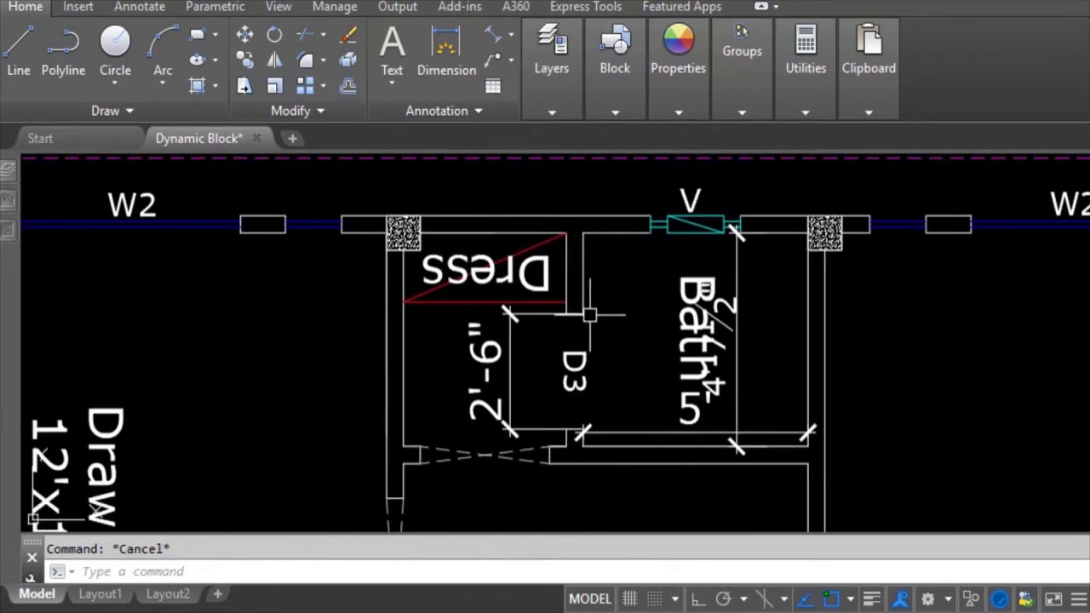
scroll(573, 321, "up", 2)
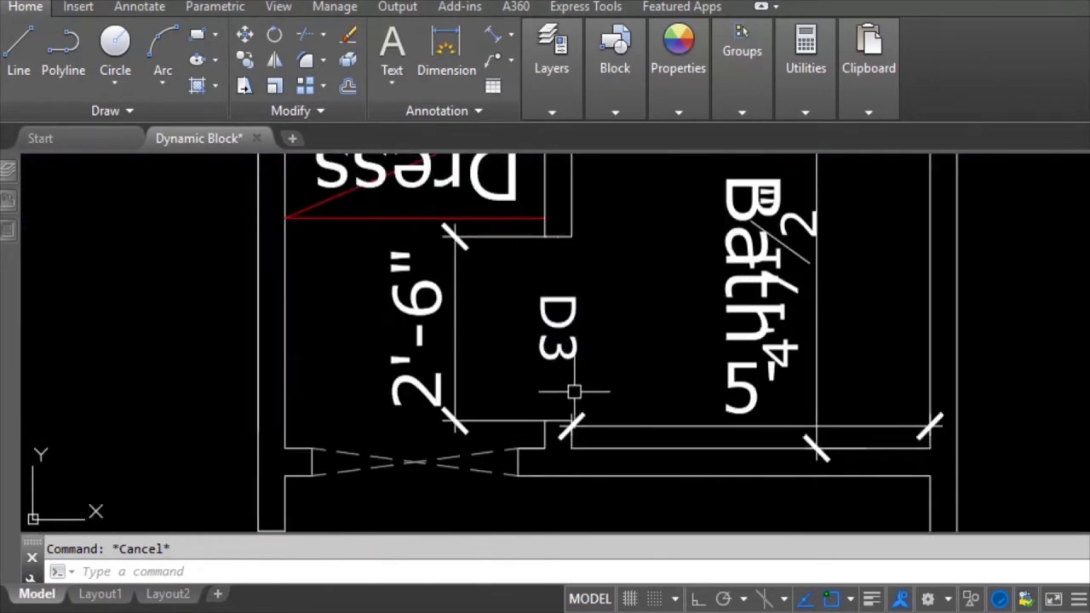
scroll(574, 389, "down", 2)
scroll(567, 372, "up", 2)
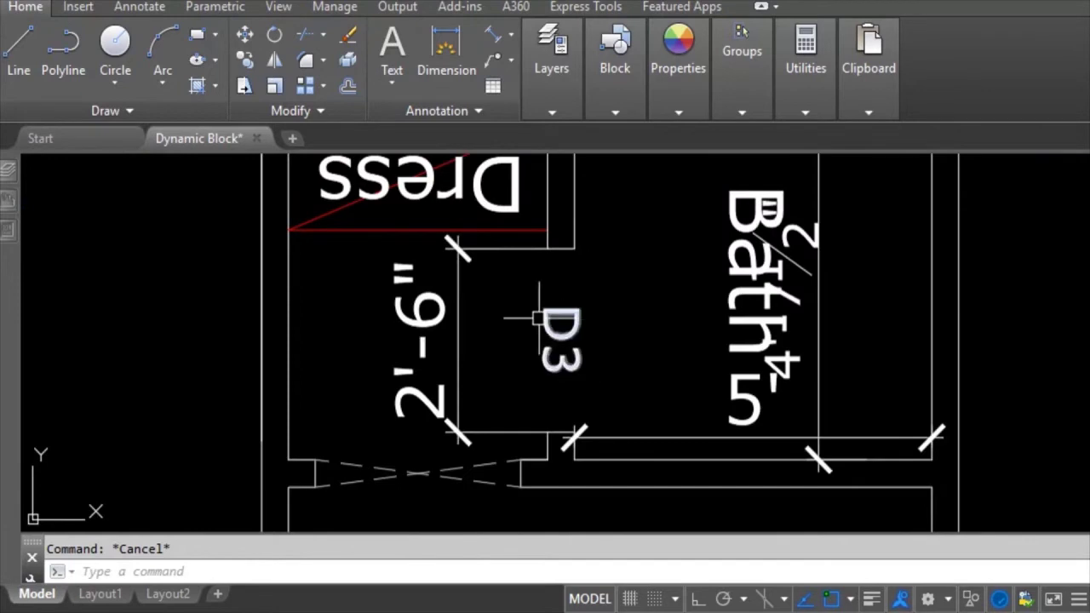
scroll(545, 338, "down", 4)
scroll(554, 456, "up", 2)
scroll(528, 388, "down", 5)
scroll(601, 467, "up", 3)
scroll(655, 389, "up", 2)
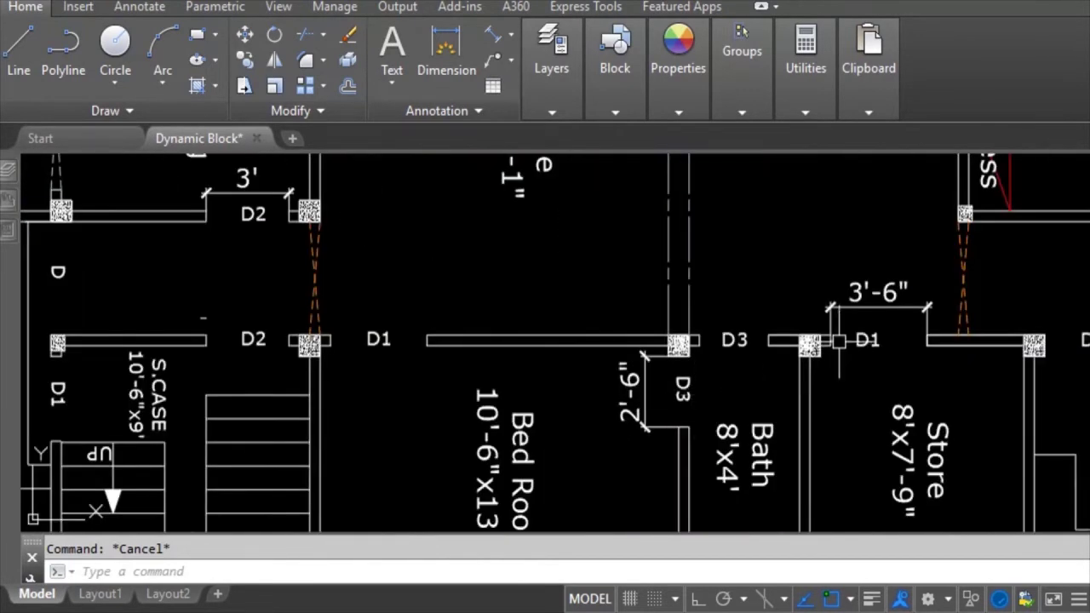
scroll(889, 351, "down", 5)
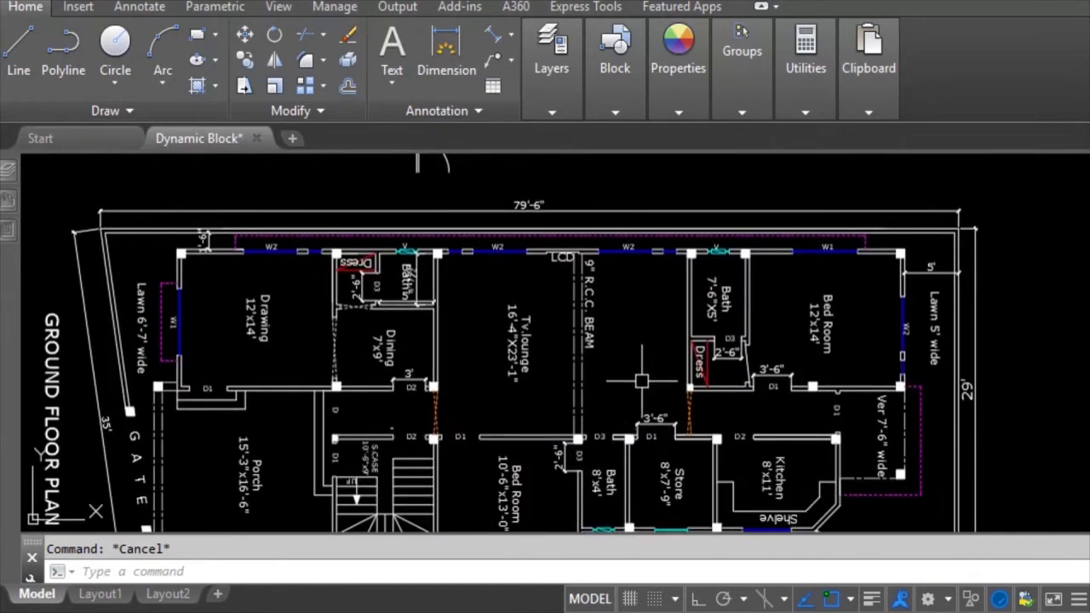
middle_click_drag(669, 337, 683, 434)
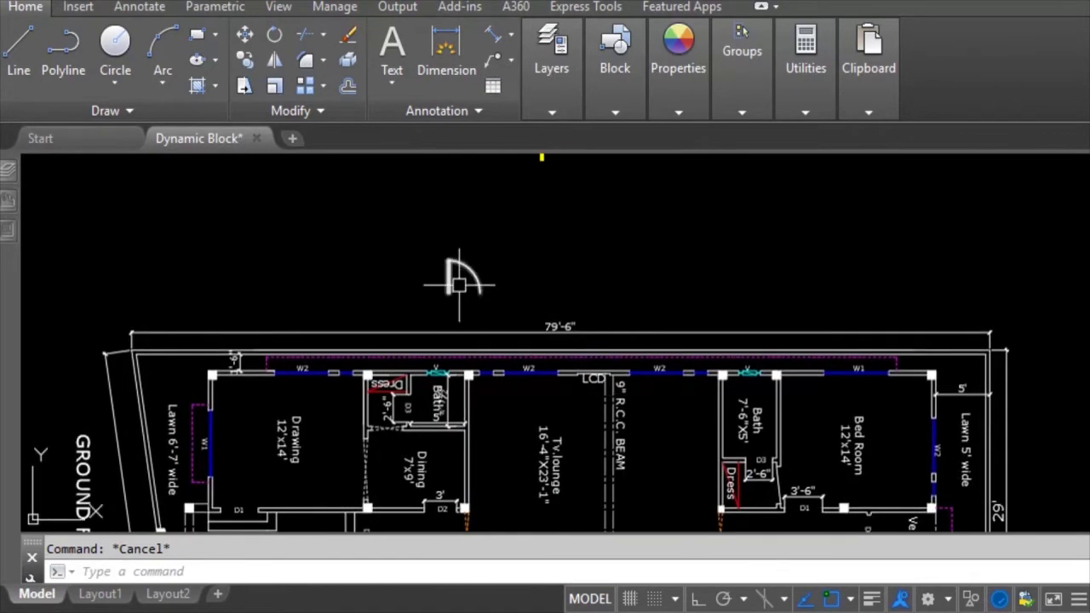
Open the door block above the plan in the Block Editor
scroll(450, 284, "up", 4)
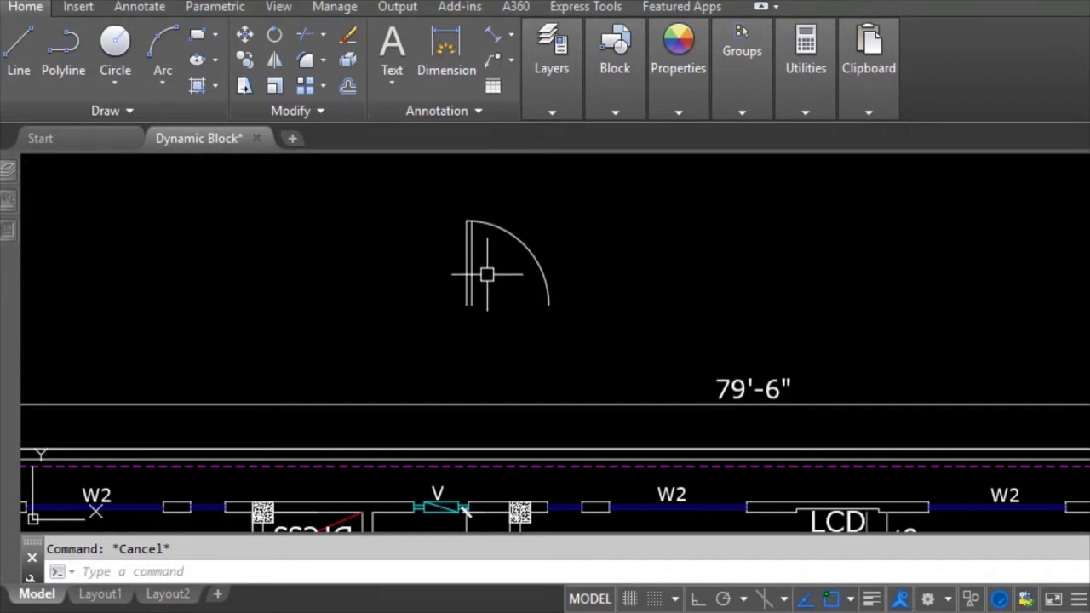
scroll(489, 294, "up", 2)
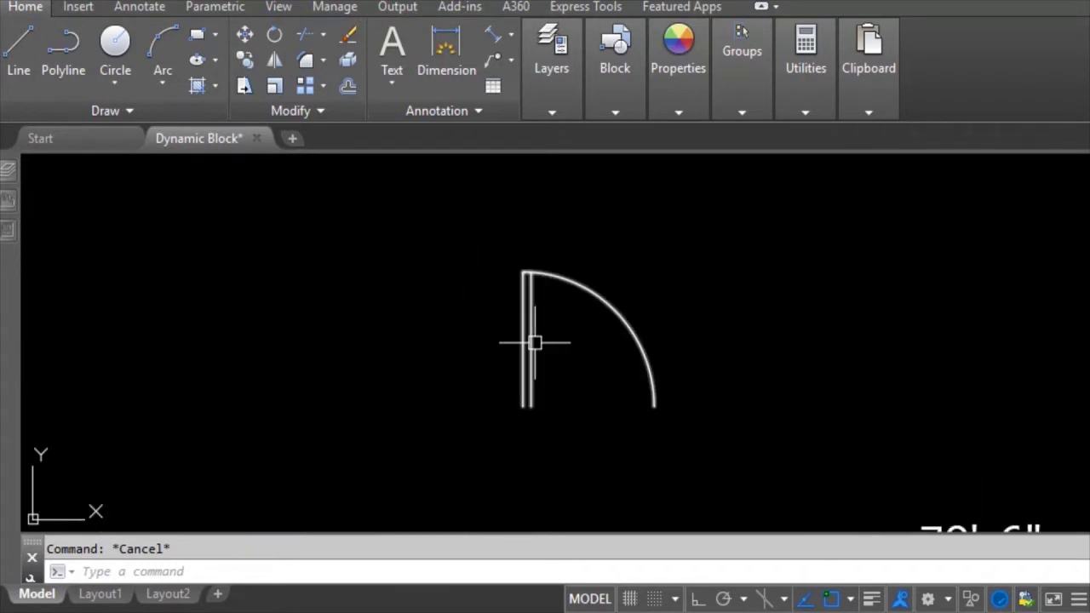
left_click(535, 342)
right_click(634, 337)
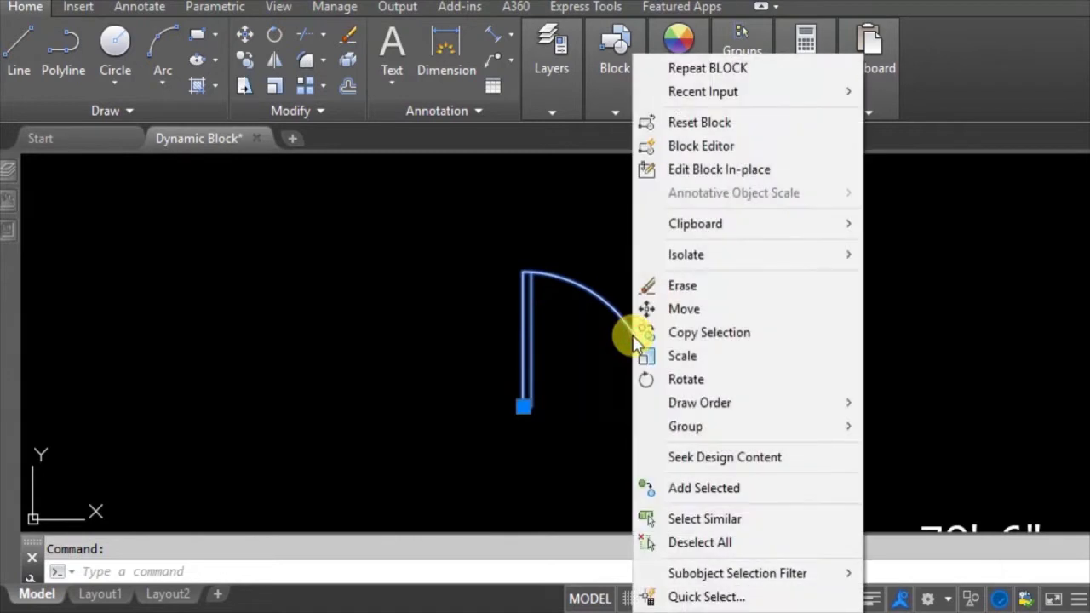
left_click(720, 151)
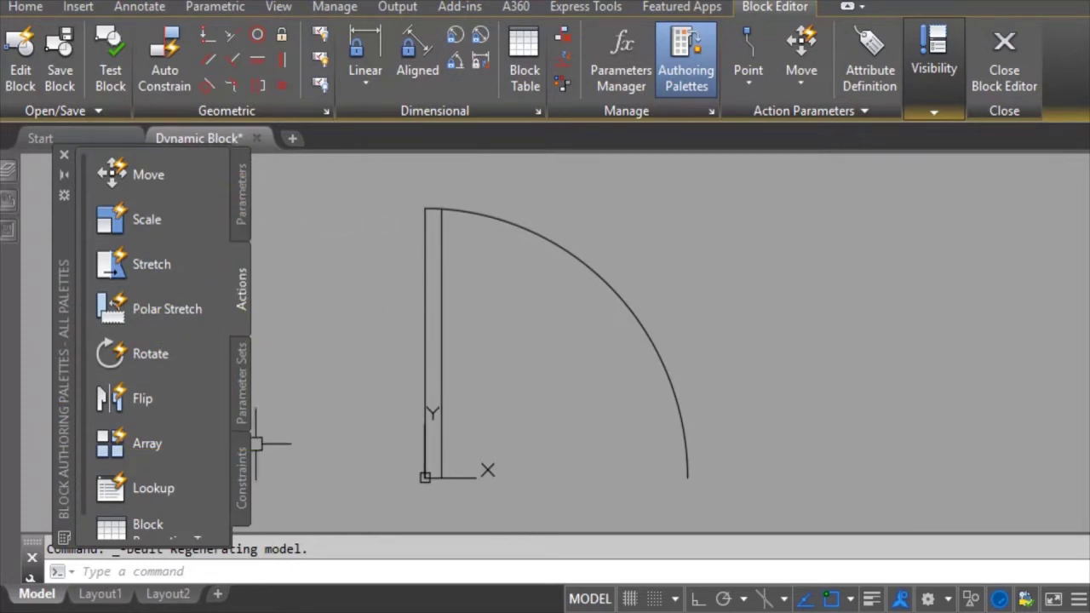
Add a linear parameter from the leaf's lower outer corner to the swing arc's lower end, with its label below the door
left_click(243, 220)
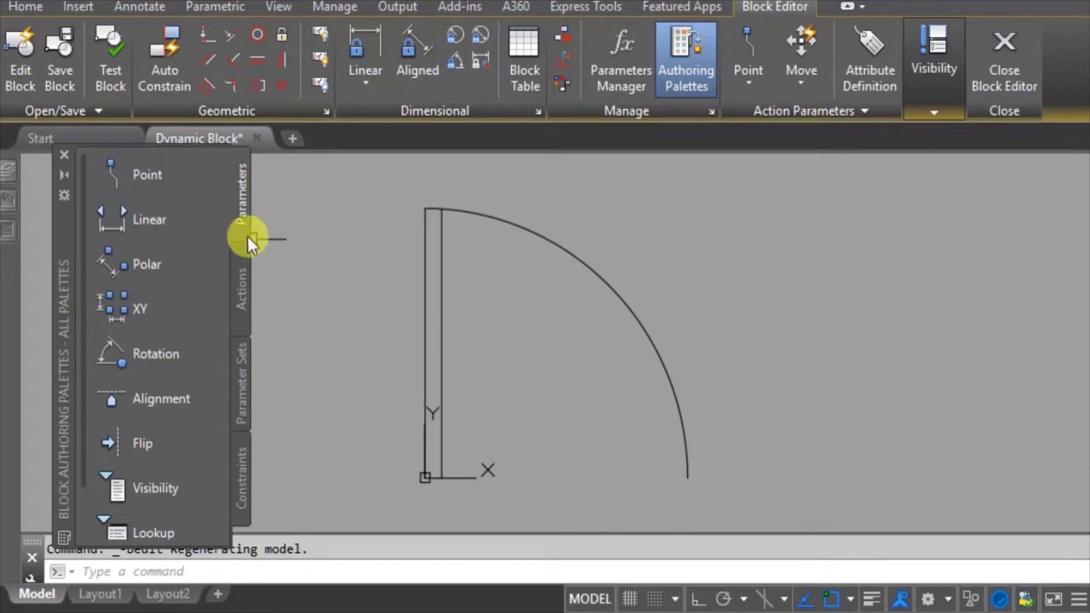
left_click(136, 226)
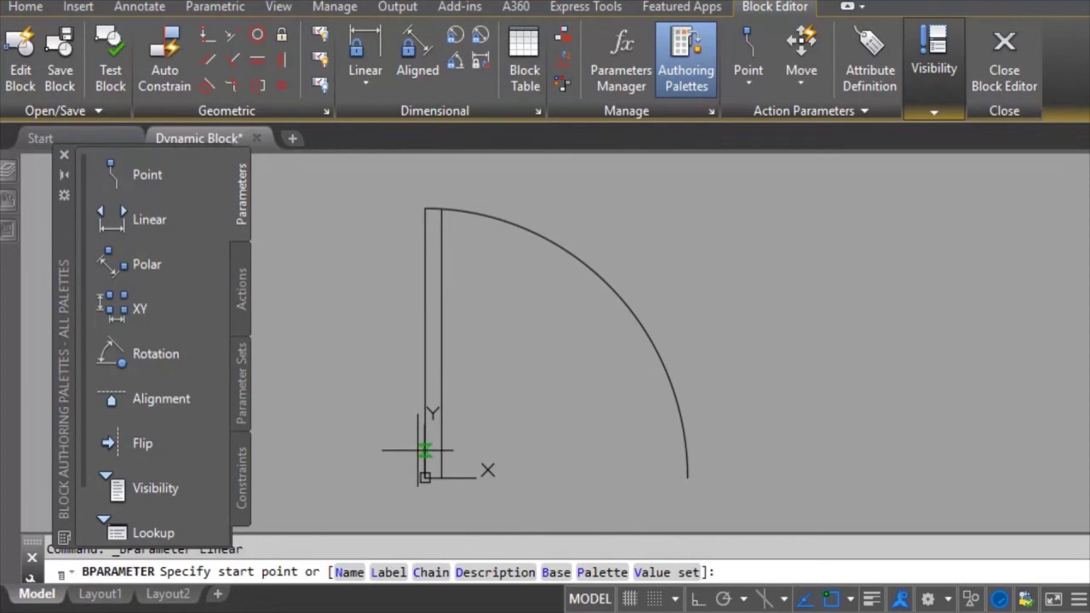
left_click(425, 477)
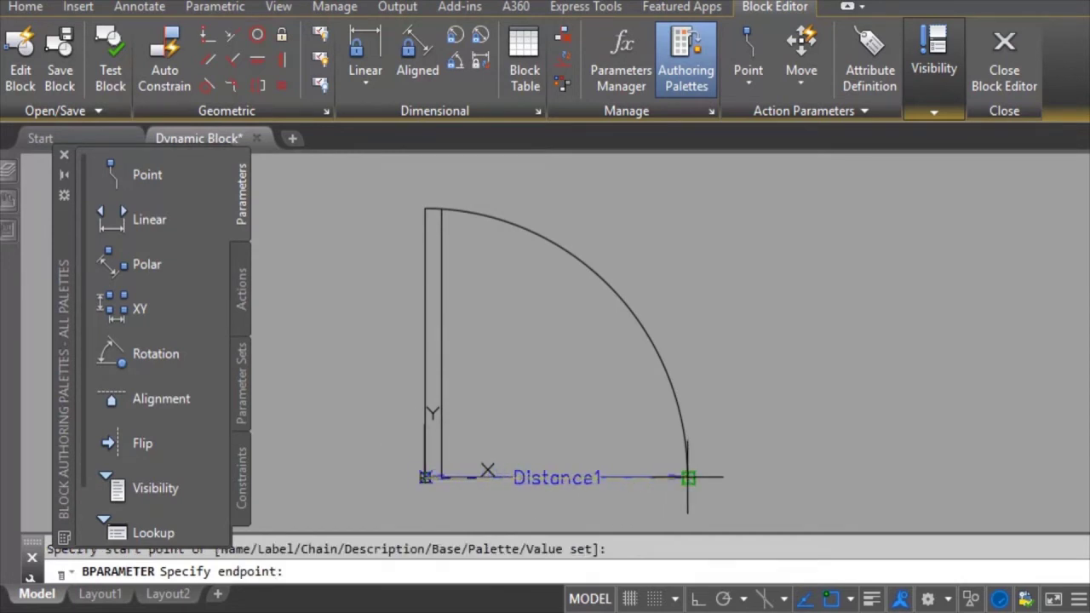
left_click(689, 477)
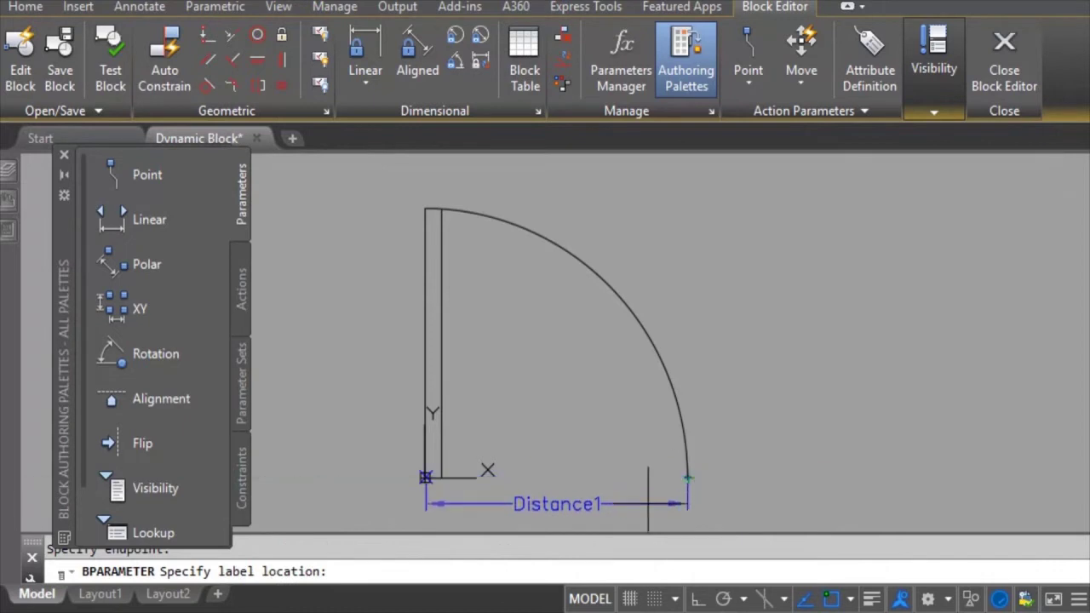
left_click(626, 508)
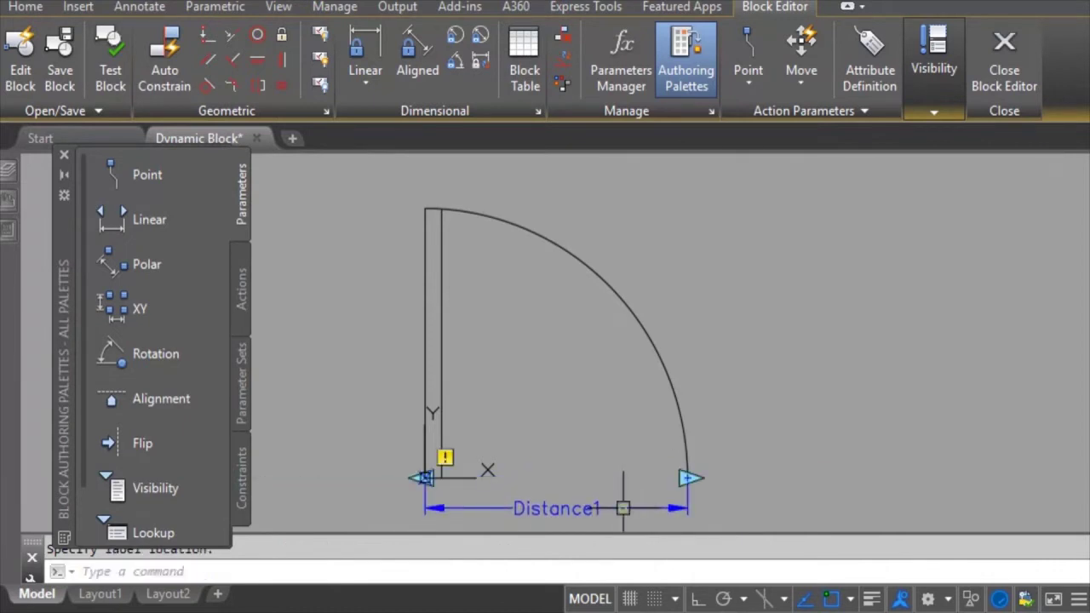
mouse_move(612, 483)
middle_mouse_down()
mouse_move(613, 440)
mouse_move(614, 450)
middle_mouse_up()
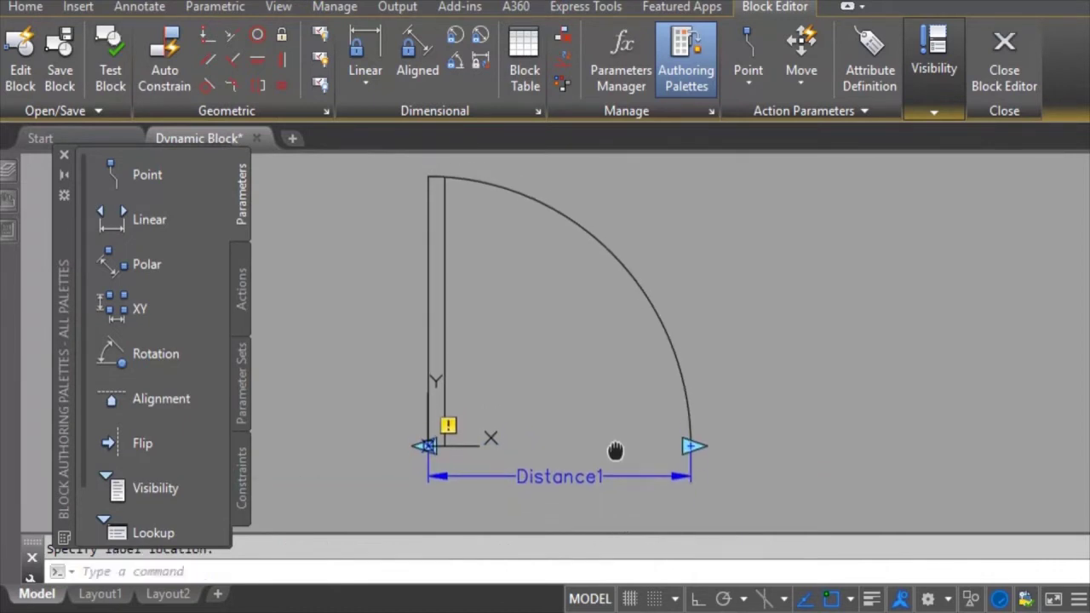
Attach a Scale action to the linear parameter, with the complete door symbol and the parameter as its selection set
left_click(239, 287)
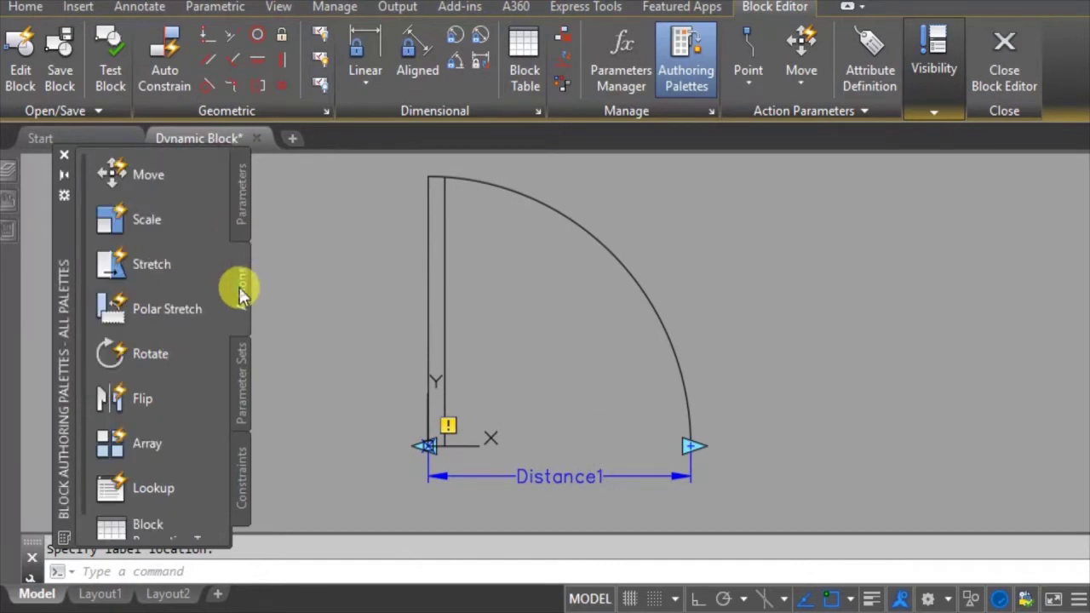
left_click(140, 219)
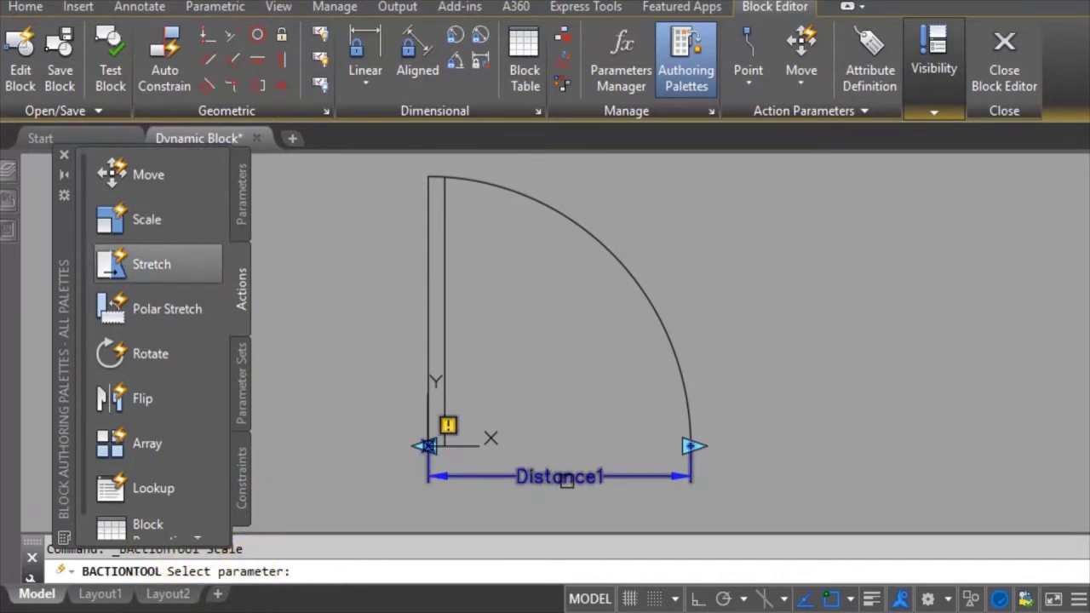
left_click(567, 480)
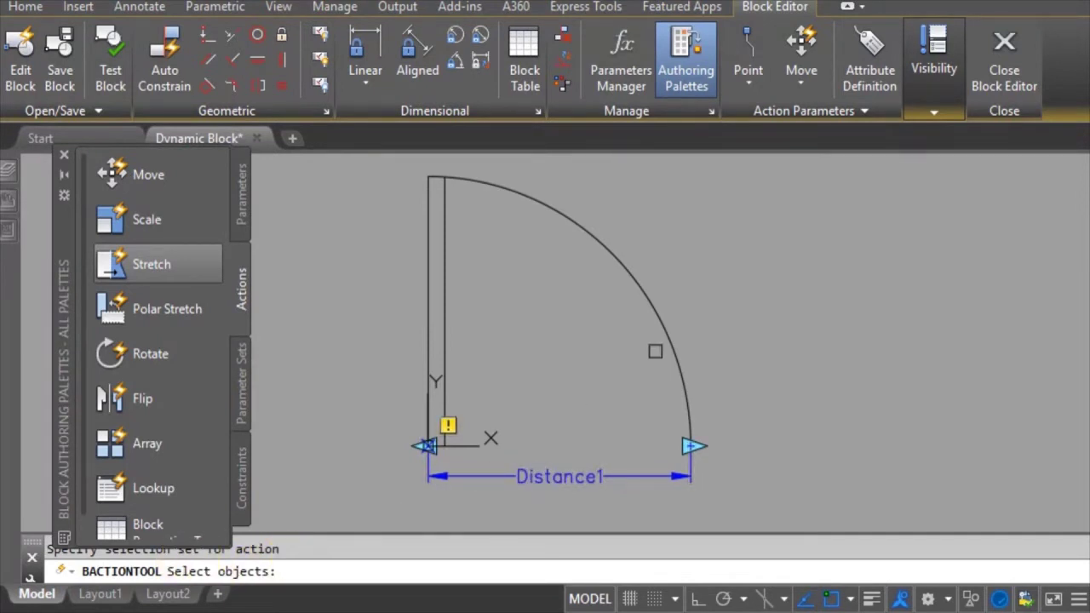
scroll(659, 388, "down", 2)
left_click(830, 190)
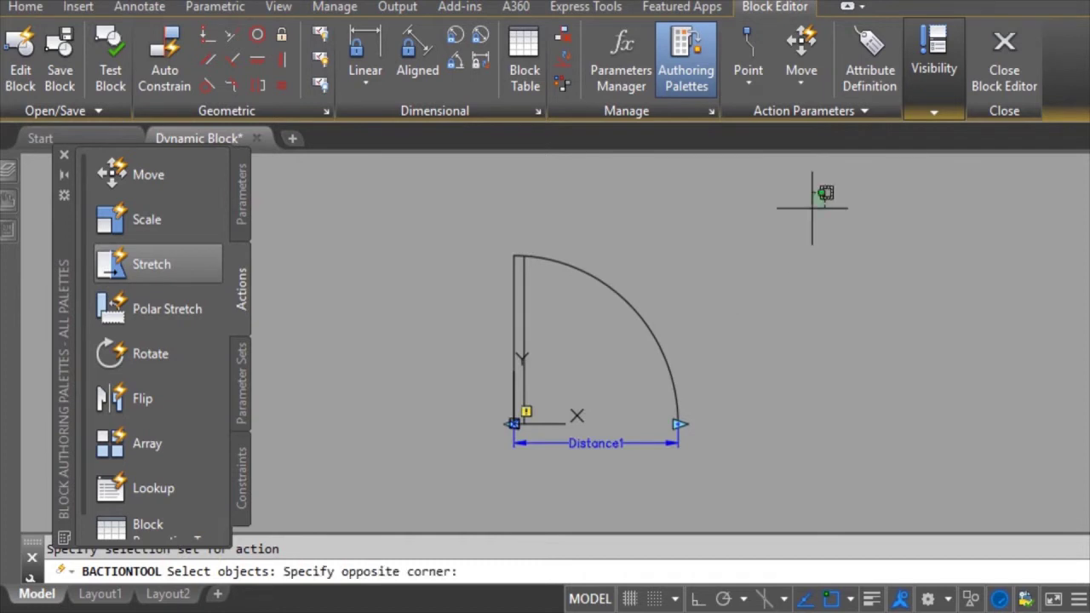
left_click(413, 502)
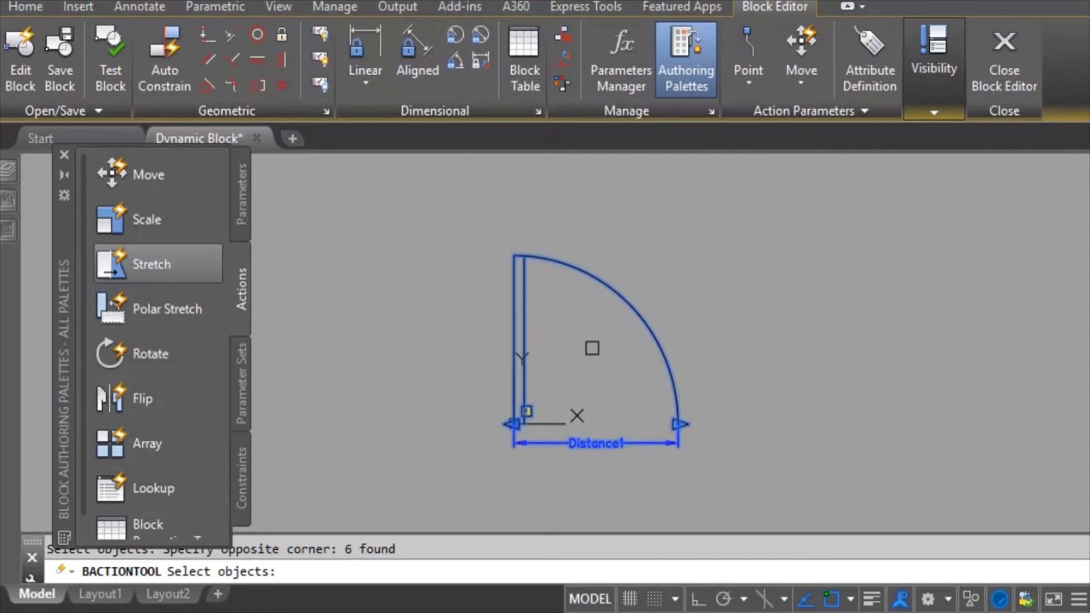
key("Return")
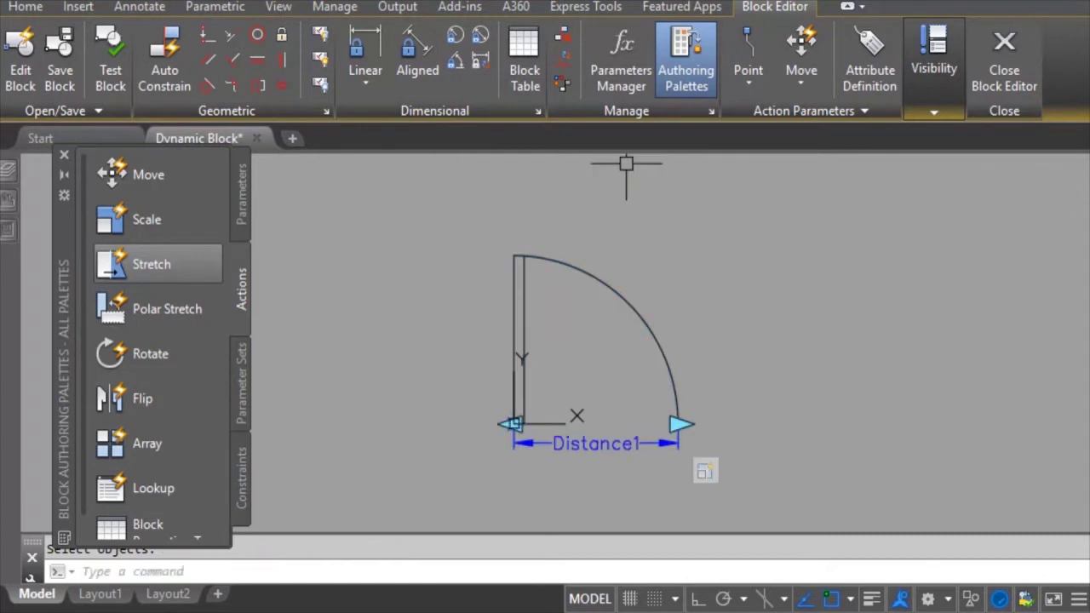
Close the Block Editor and save the changes to DOOR
left_click(1008, 62)
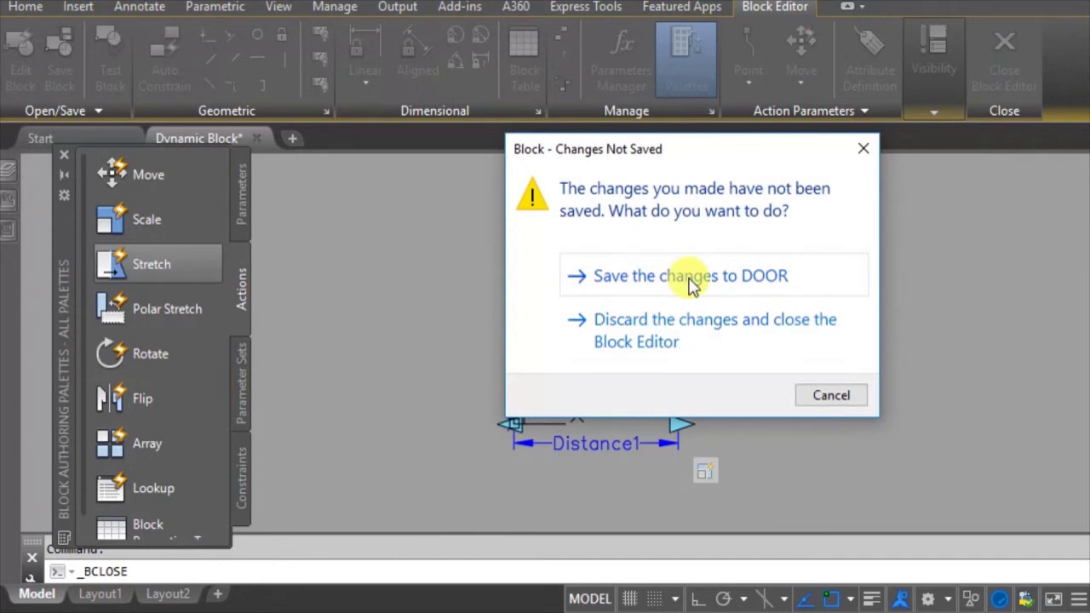
left_click(747, 287)
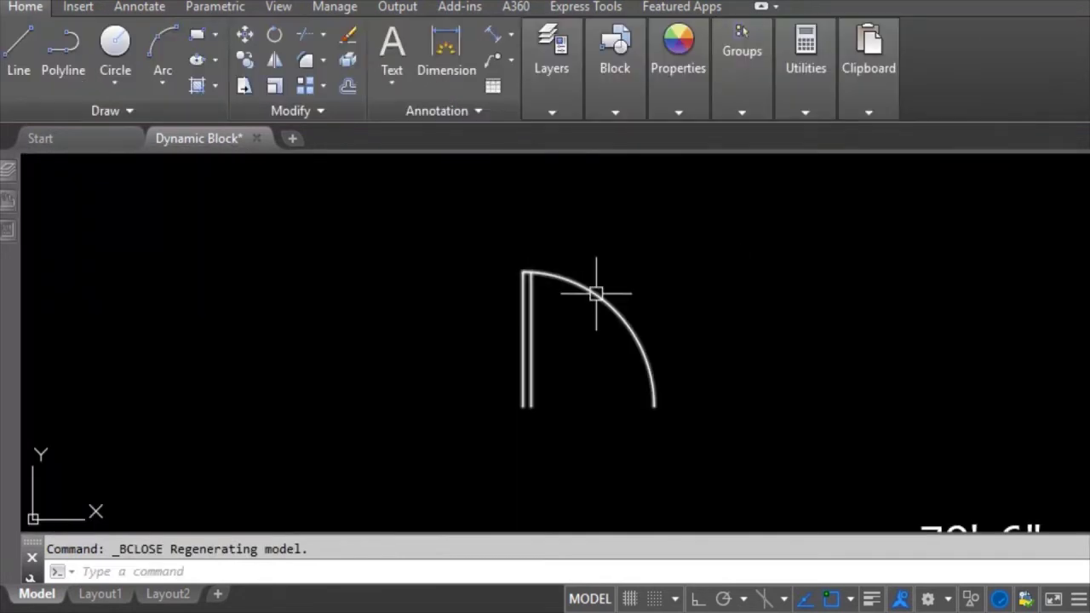
Test the dynamic door block by resizing it several times, larger and smaller, with the arrow grip at the swing arc's end
left_click(595, 293)
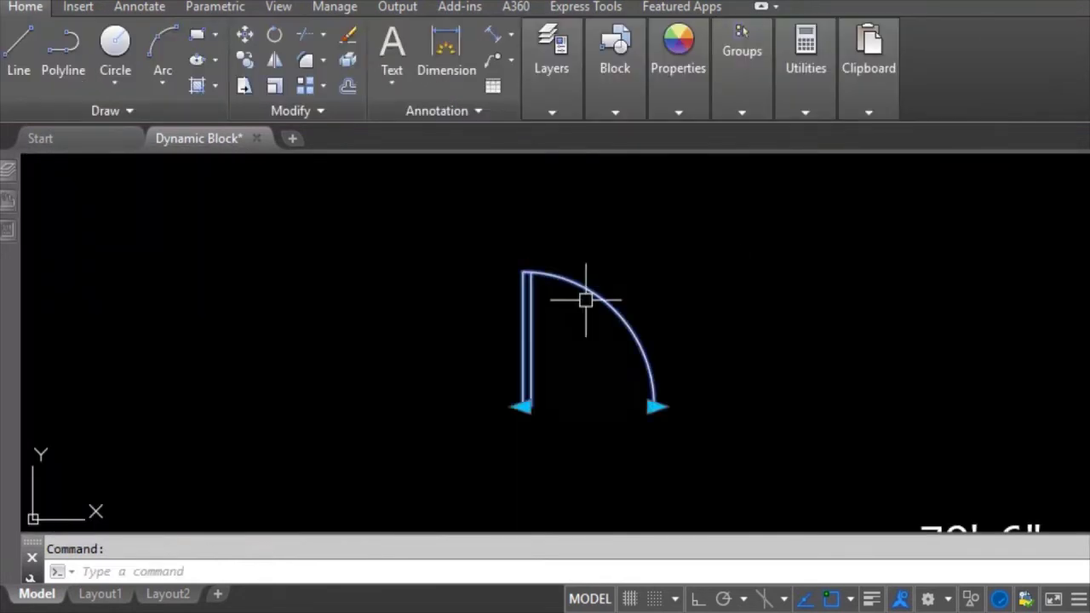
left_click(655, 407)
left_click(791, 403)
scroll(707, 396, "down", 3)
left_click(737, 400)
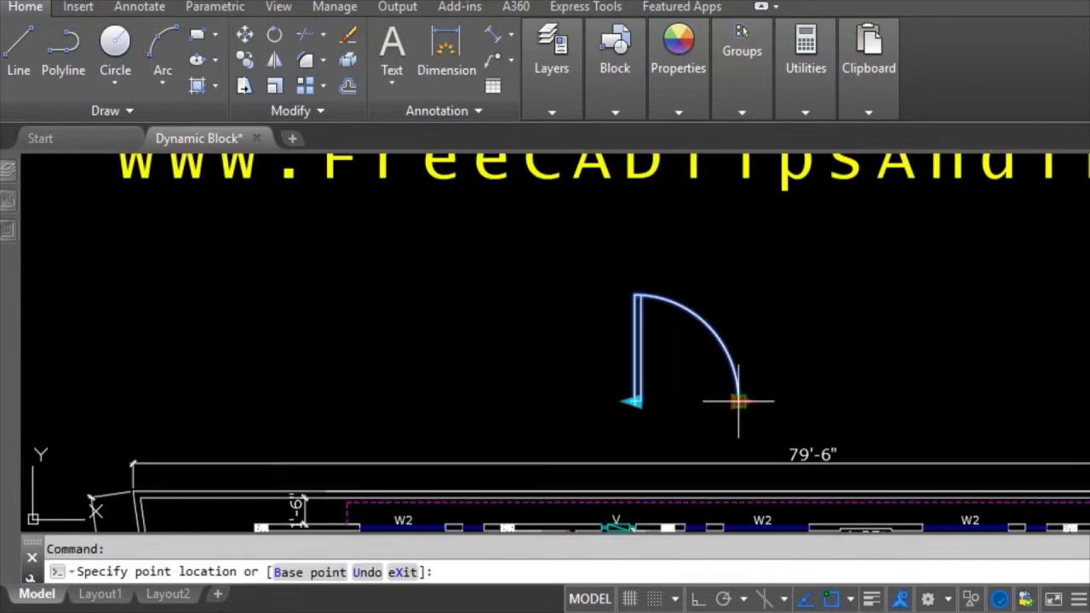
left_click(680, 400)
scroll(681, 400, "up", 3)
left_click(685, 401)
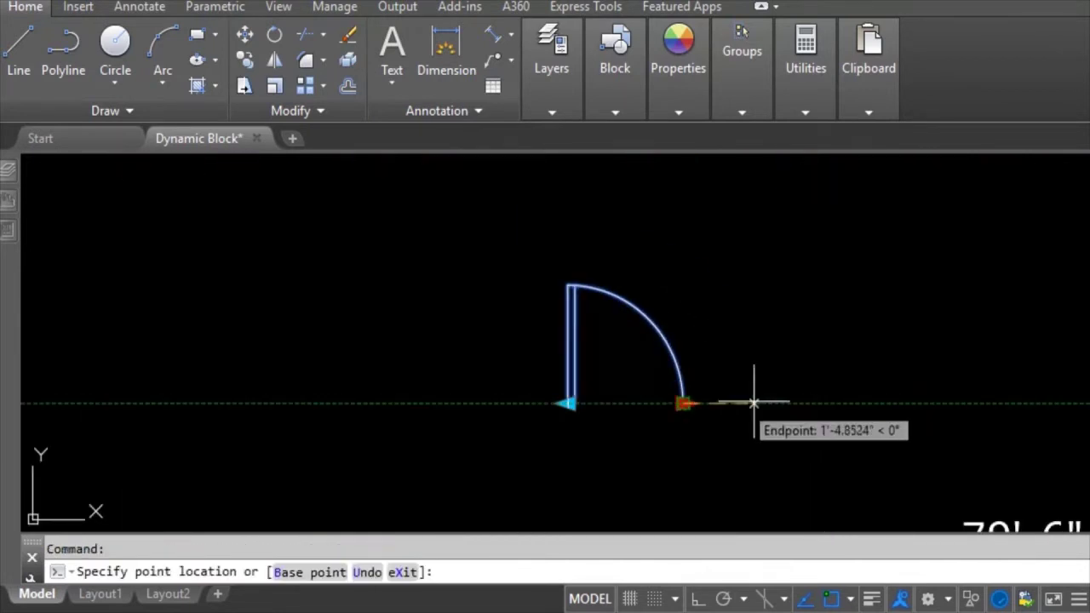
left_click(764, 400)
left_click(764, 401)
left_click(663, 402)
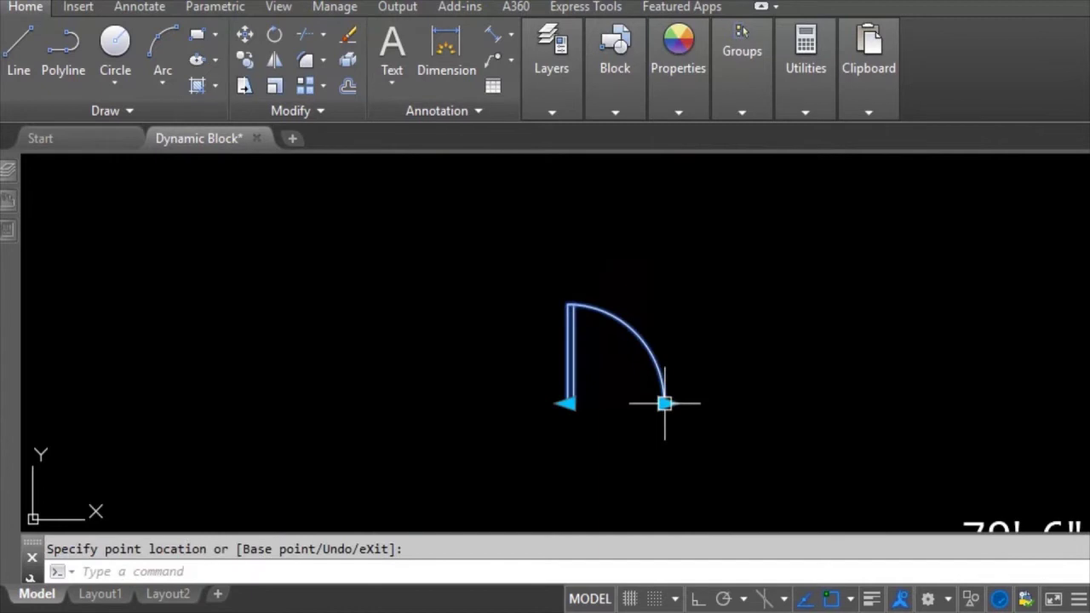
Enlarge the door with the arrow grip at the swing arc's end, and open the block in the Block Editor
left_click(664, 403)
left_click(735, 401)
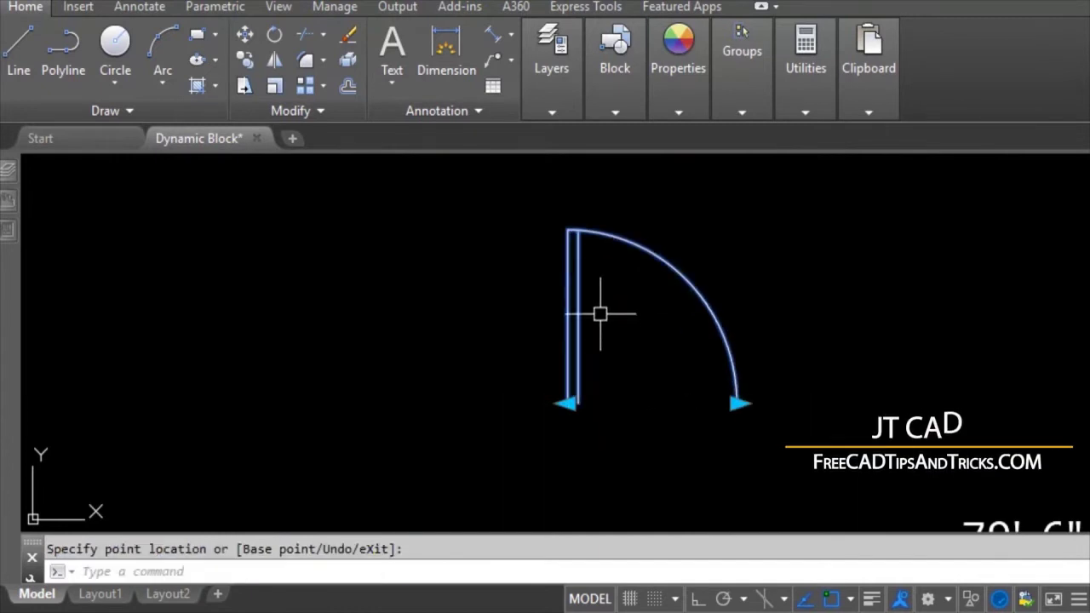
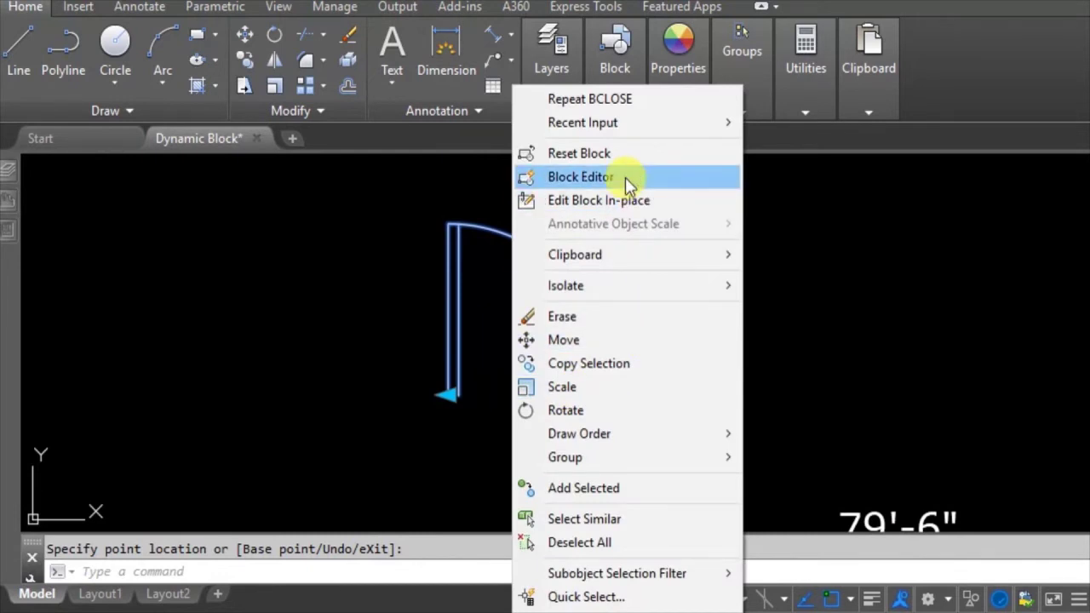
left_click(625, 177)
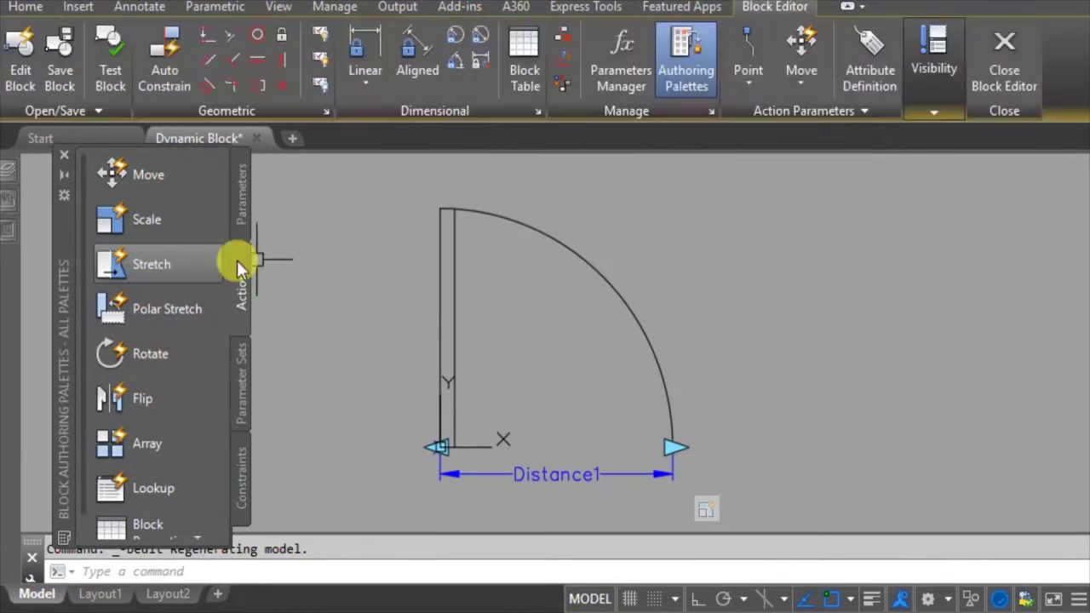
Add a rotation parameter based at the leaf's lower outer corner, with a radius of 360 and a default rotation angle of 360
left_click(244, 207)
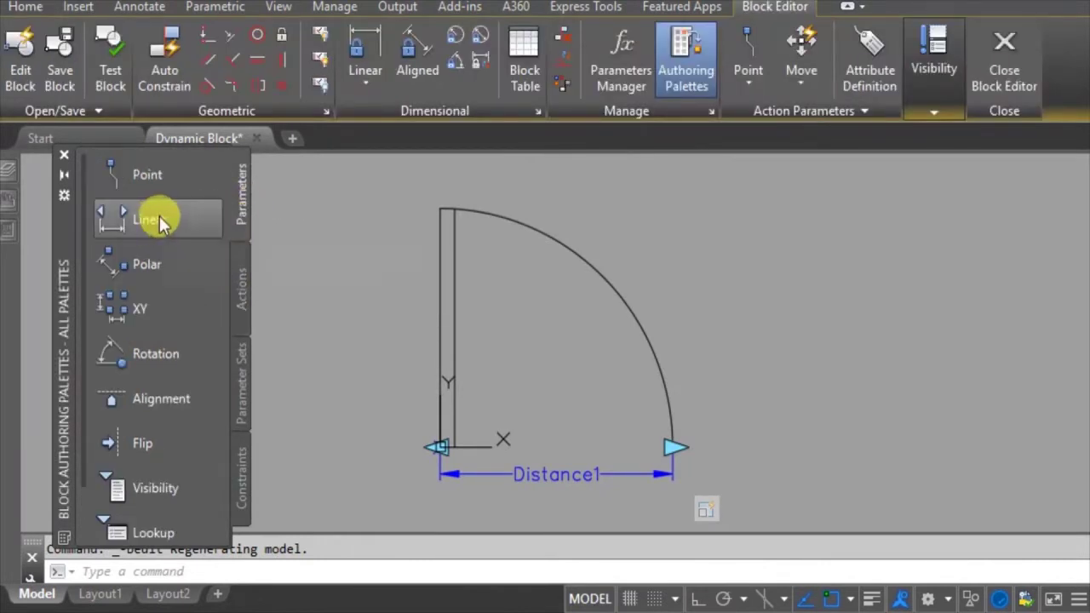
left_click(146, 355)
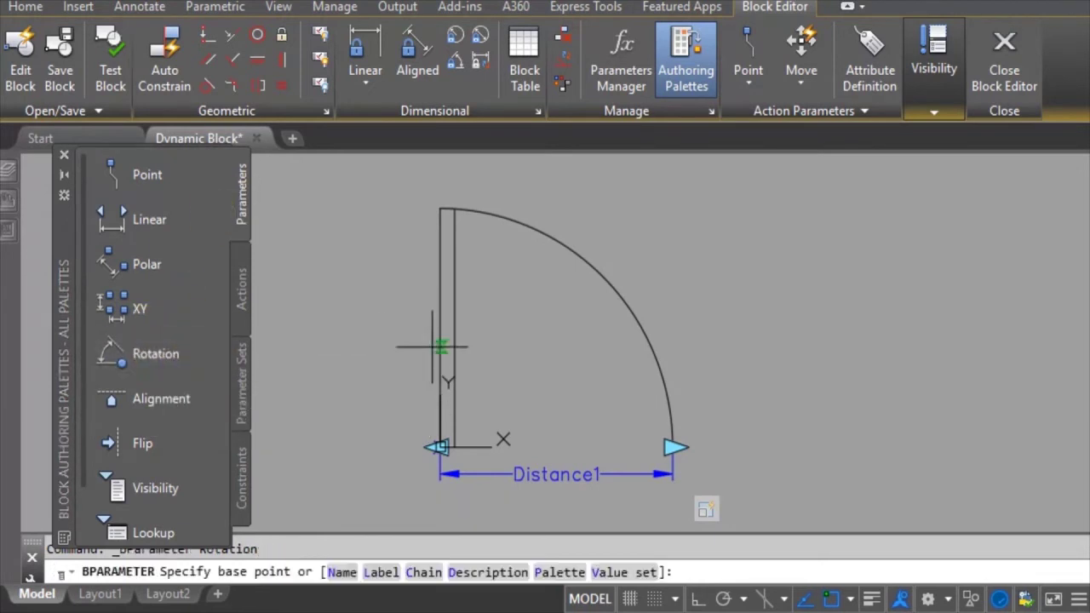
left_click(439, 447)
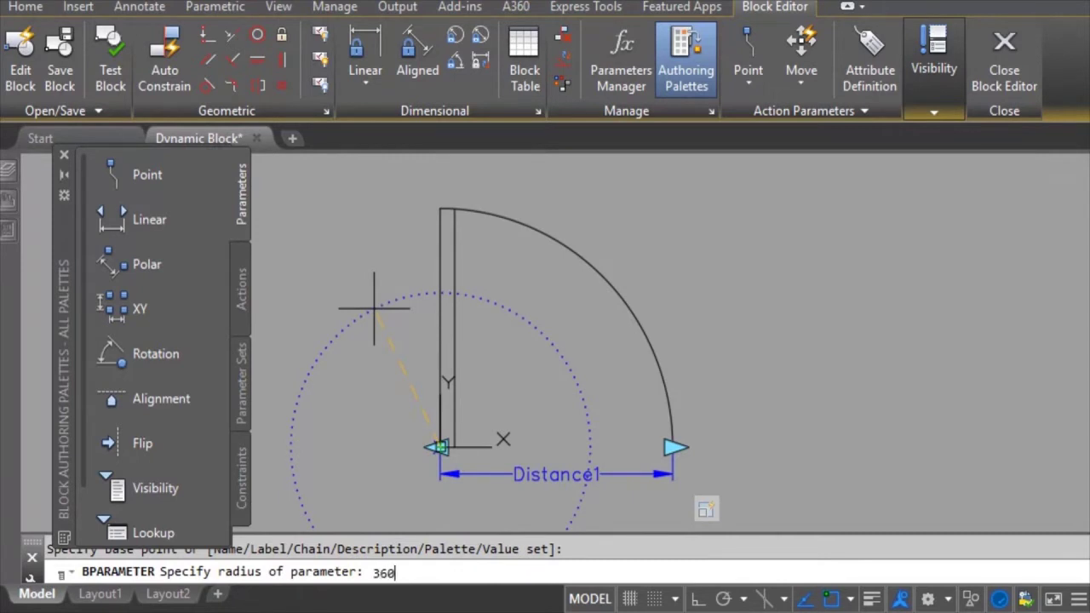
key("Return")
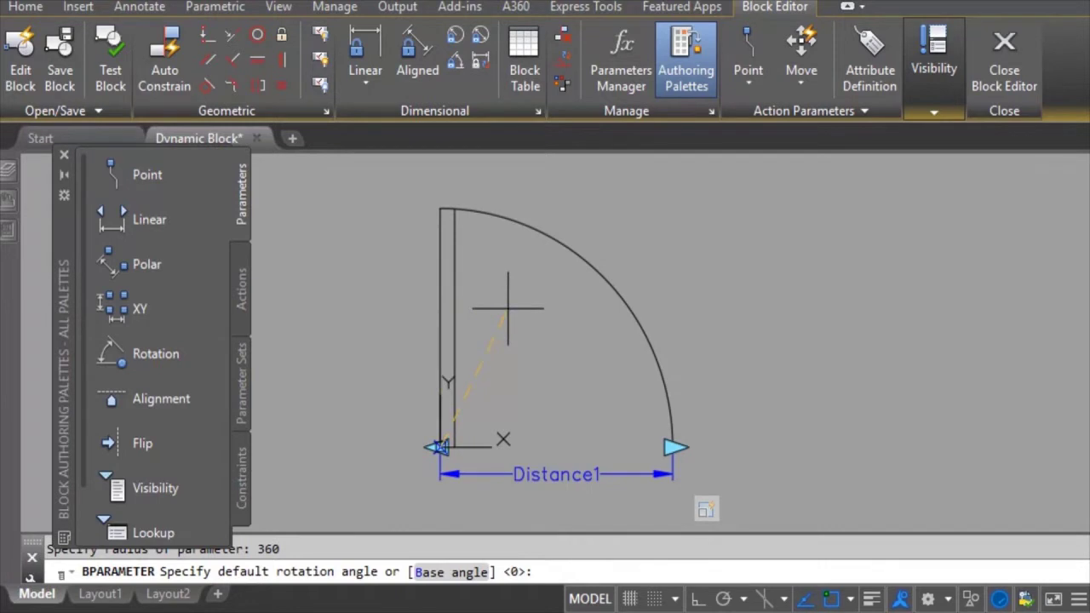
key("Return")
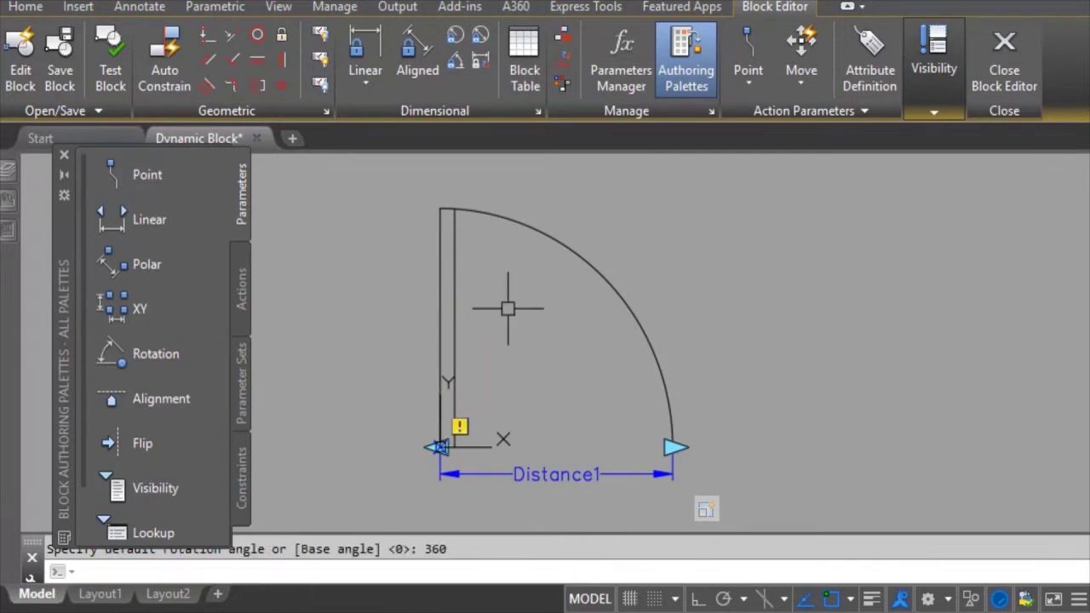
Move the rotation parameter's round grip from the dotted circle onto the upper part of the door leaf's outer edge
scroll(650, 384, "down", 5)
scroll(795, 335, "up", 4)
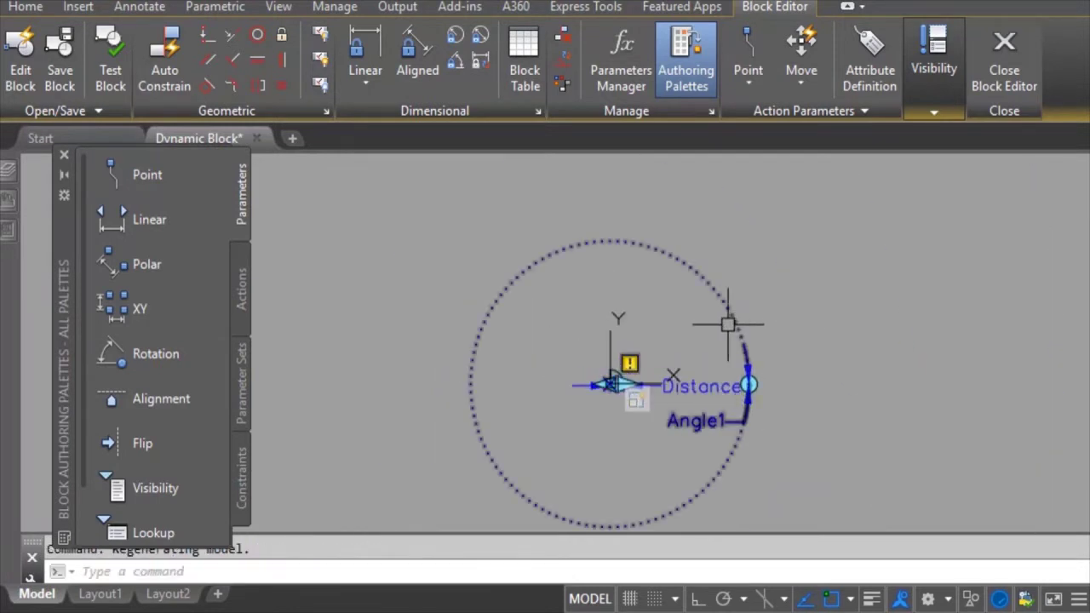
scroll(747, 382, "up", 3)
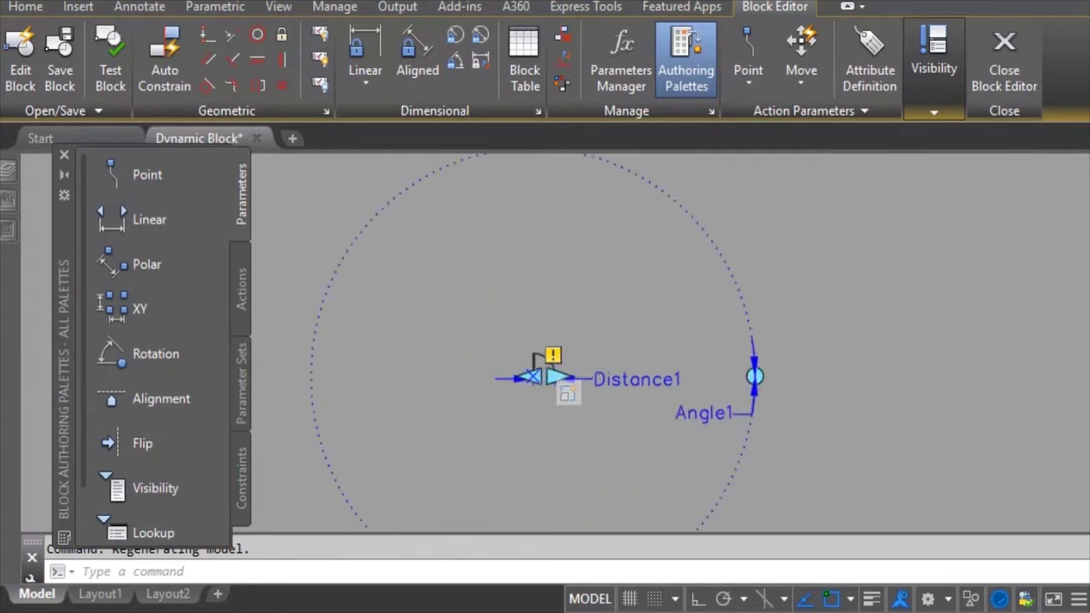
scroll(771, 370, "up", 1)
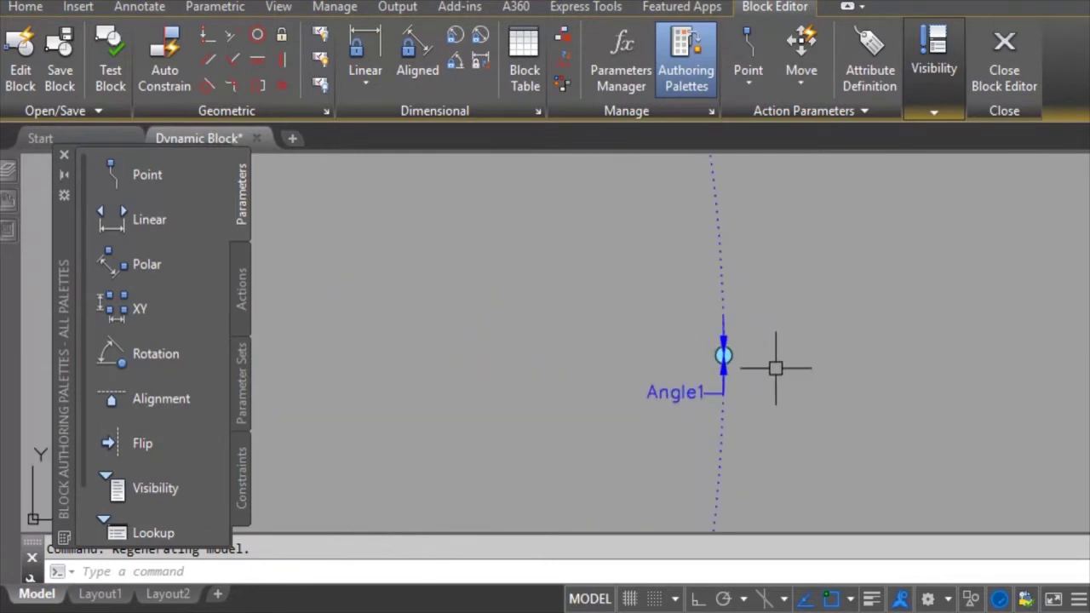
left_click(723, 354)
scroll(543, 373, "down", 2)
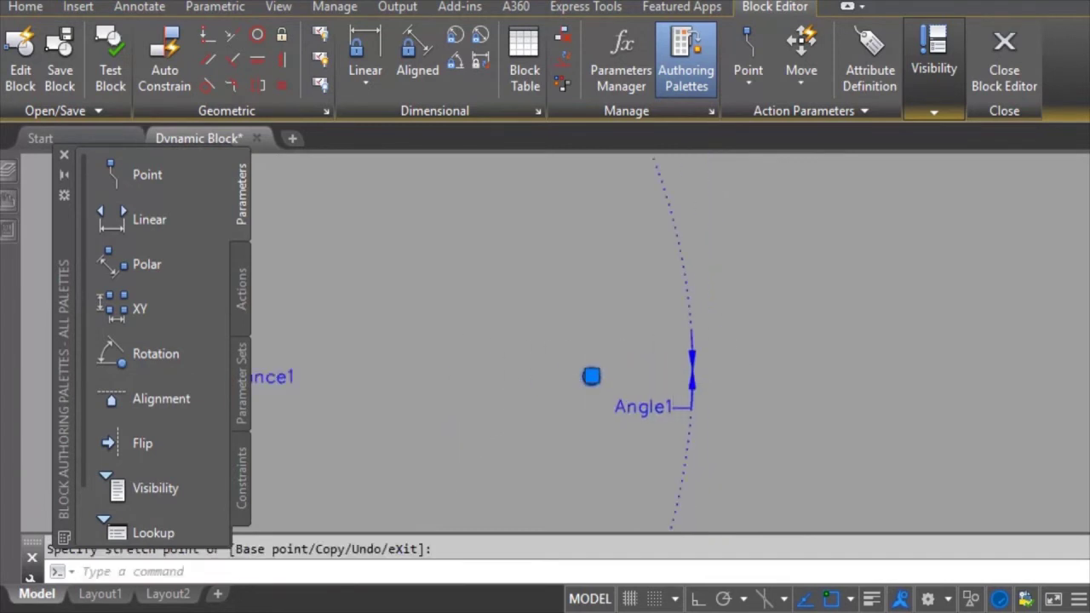
scroll(593, 375, "up", 2)
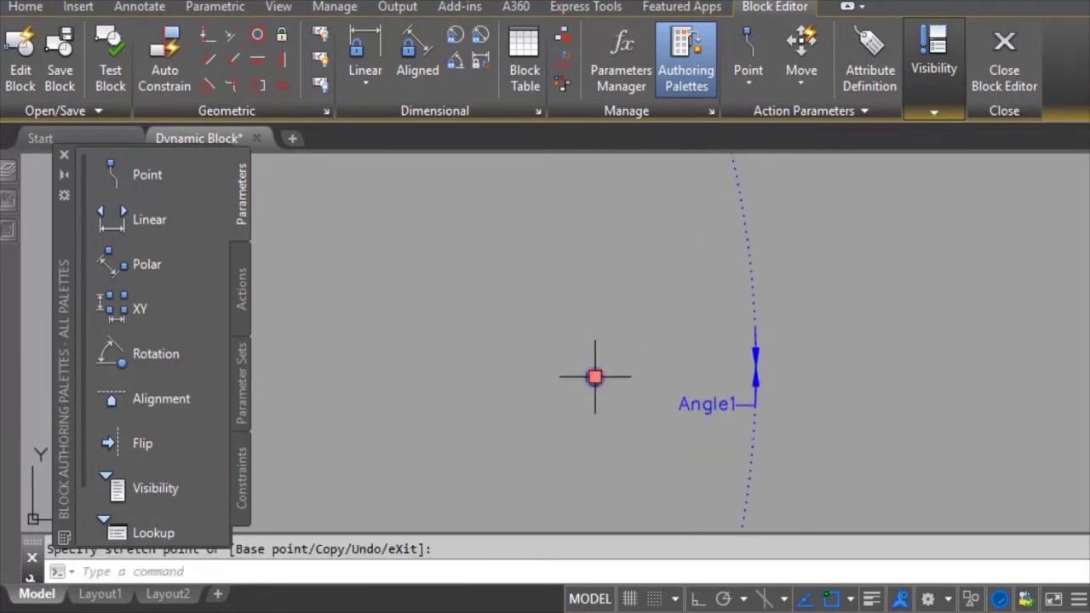
scroll(595, 376, "down", 3)
scroll(511, 366, "up", 4)
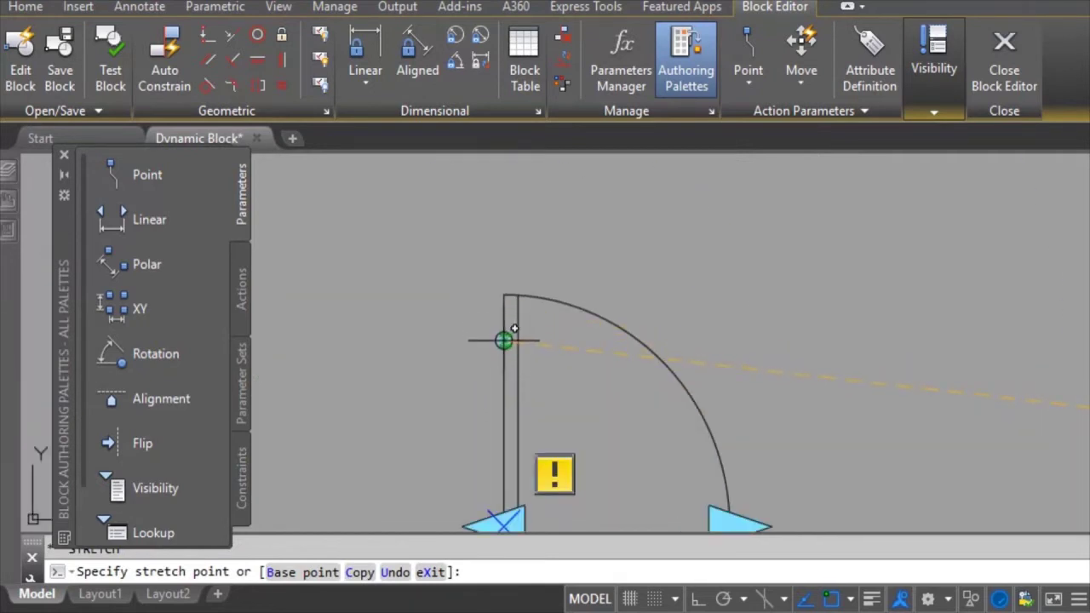
left_click(504, 341)
Stretch the rotation parameter's end point to the opposite side of the dotted circle, about half a turn, and place its labelled arc outside the circle
scroll(469, 377, "down", 3)
scroll(667, 377, "down", 2)
left_click(771, 362)
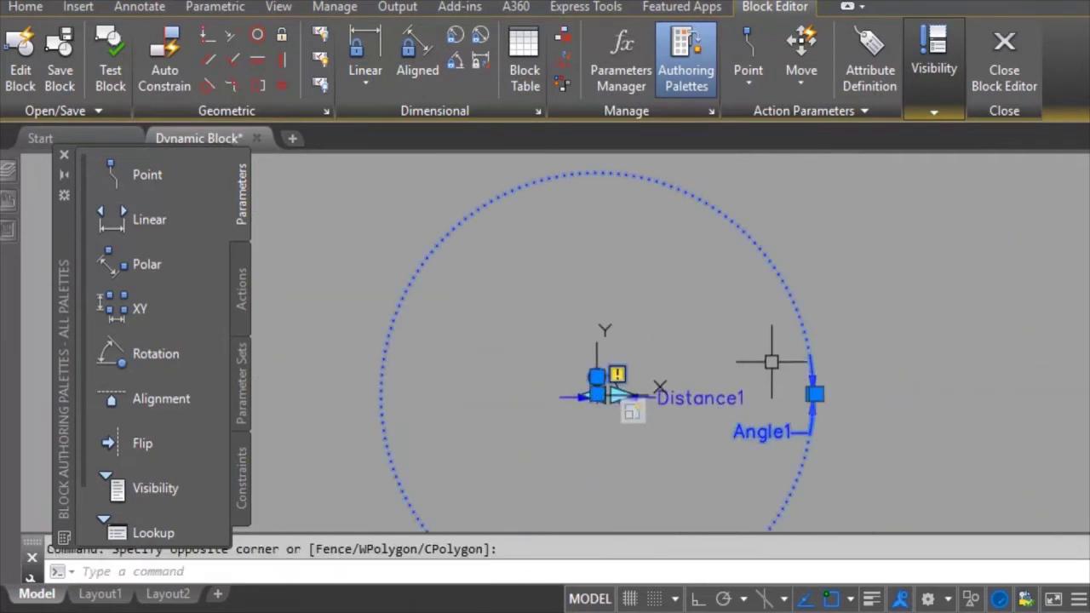
left_click(816, 393)
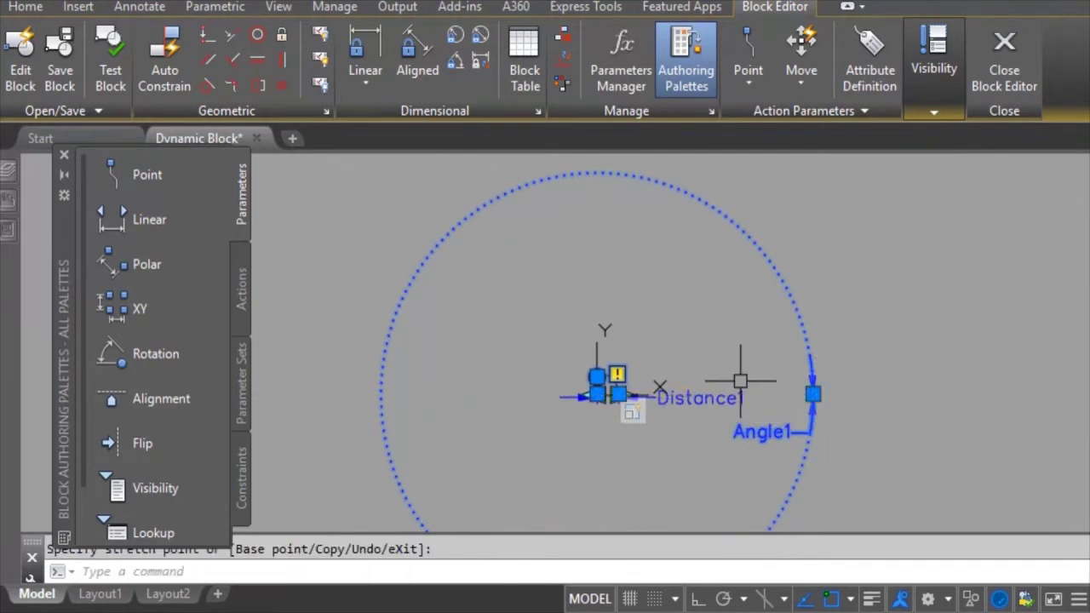
scroll(624, 393, "up", 2)
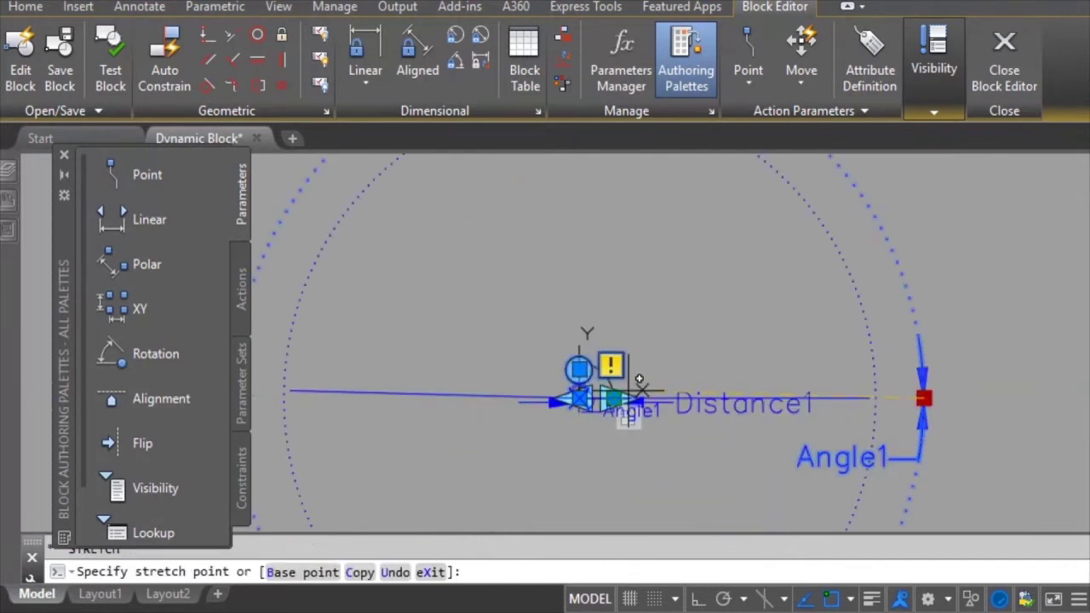
scroll(579, 393, "up", 4)
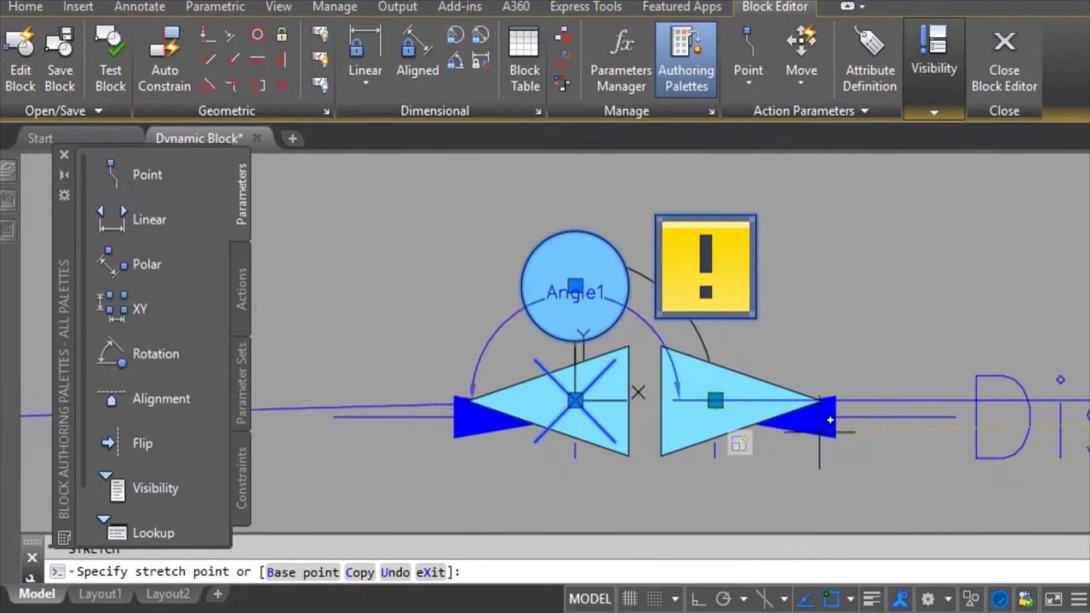
scroll(851, 400, "down", 3)
scroll(795, 379, "up", 2)
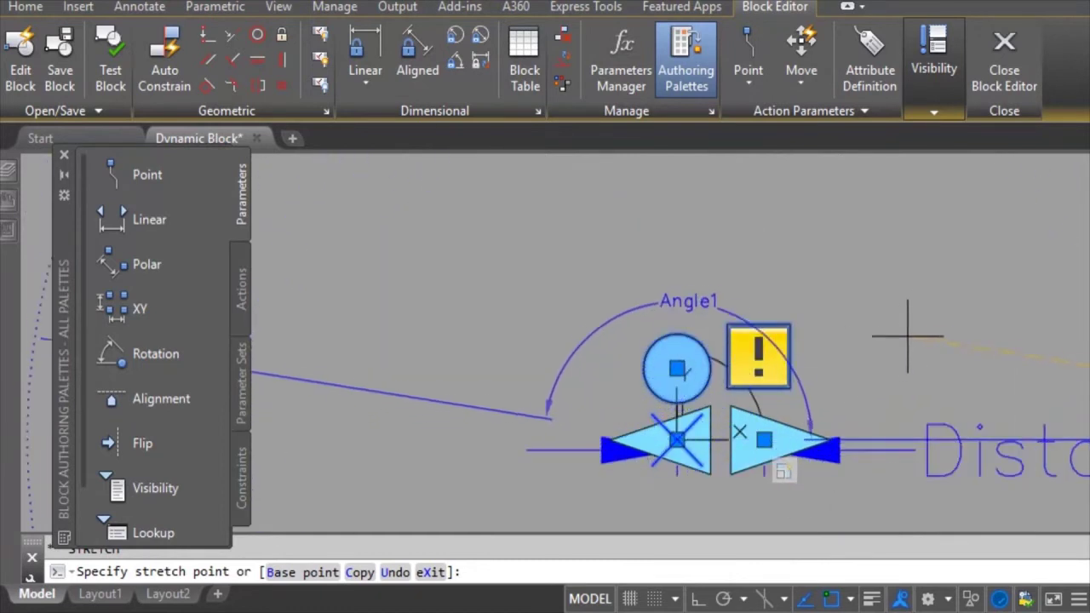
scroll(916, 328, "down", 5)
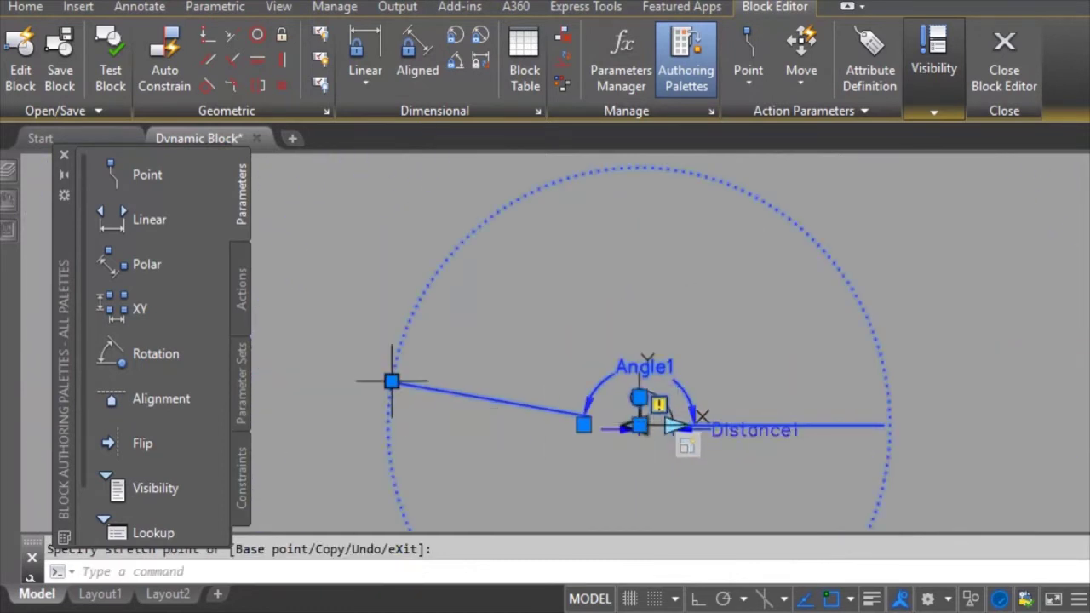
left_click(495, 423)
scroll(492, 421, "up", 4)
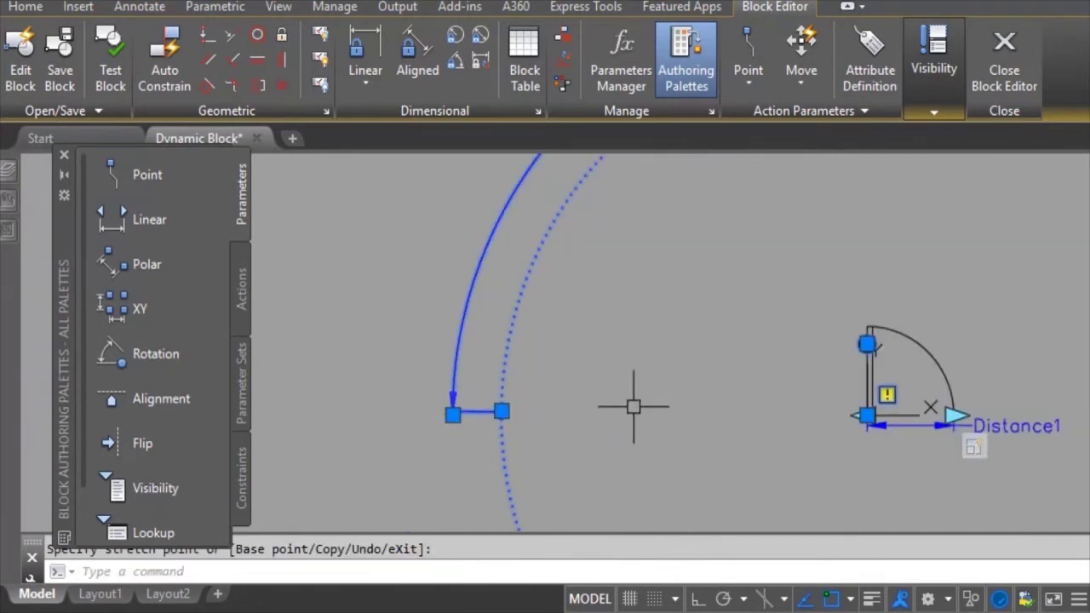
scroll(632, 406, "down", 4)
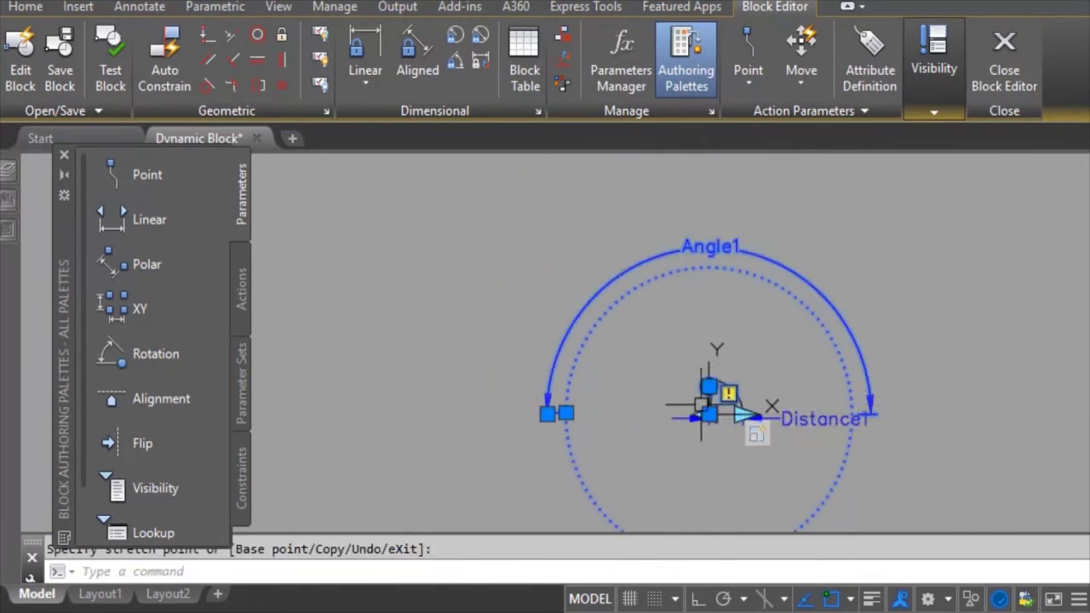
Attach a Rotate action to the rotation parameter, with the complete door symbol and both parameters as its selection set
left_click(251, 300)
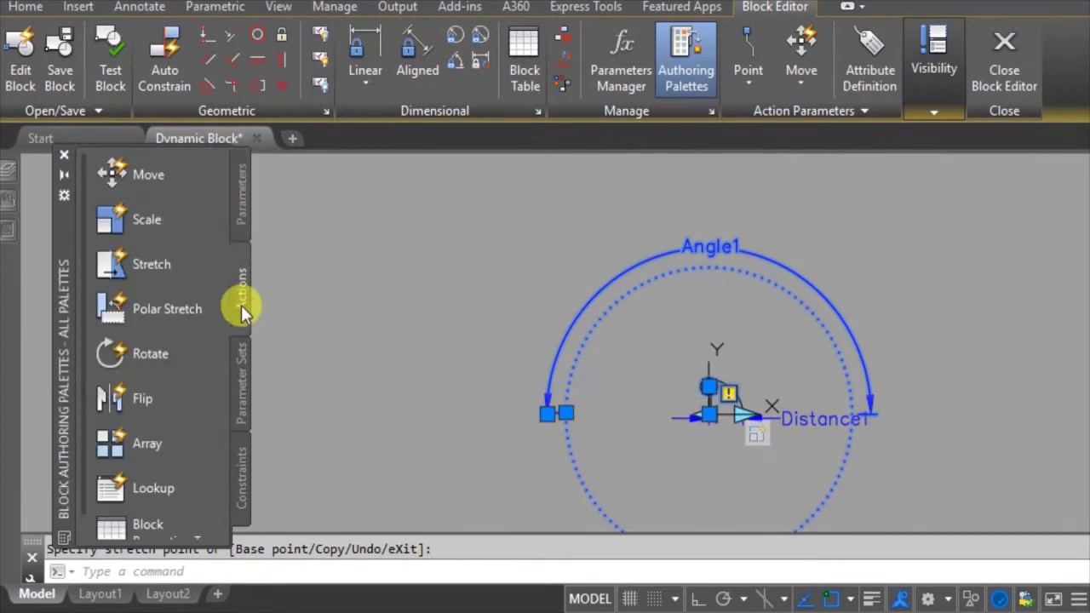
left_click(153, 359)
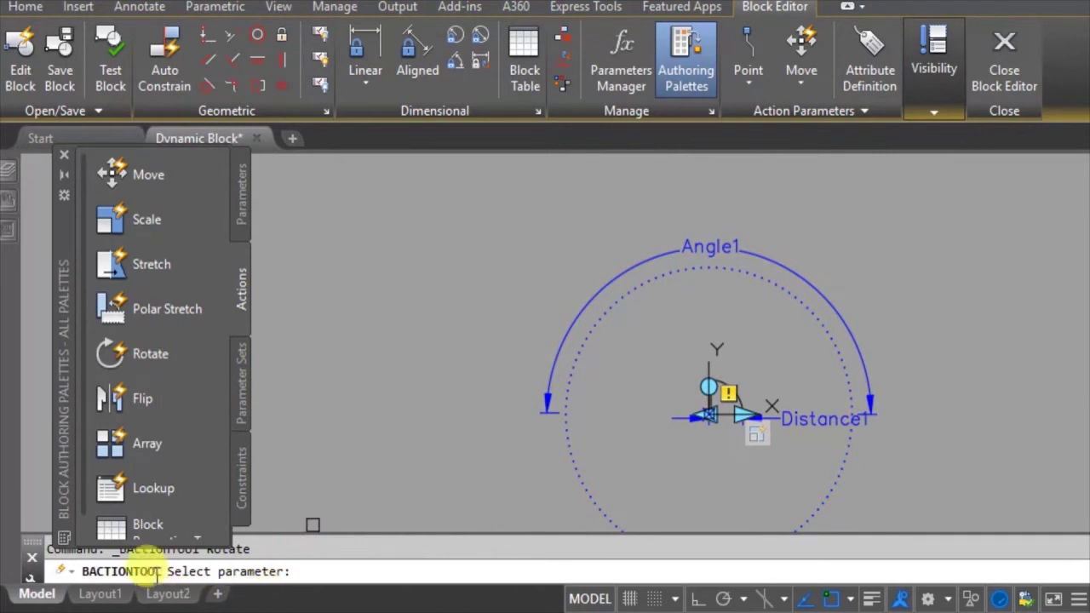
left_click(675, 270)
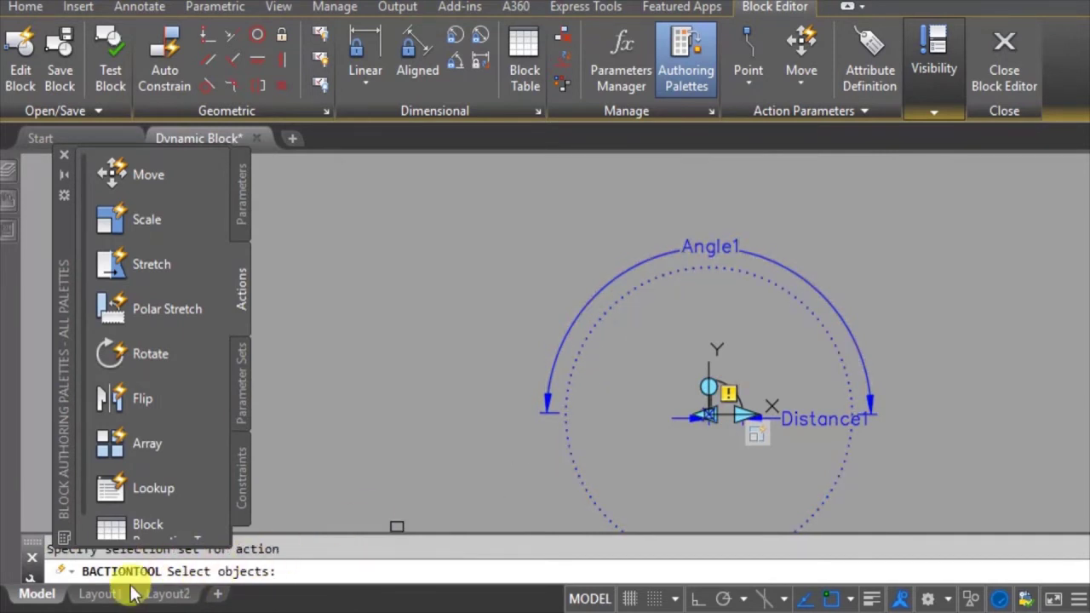
scroll(494, 379, "down", 2)
left_click(972, 225)
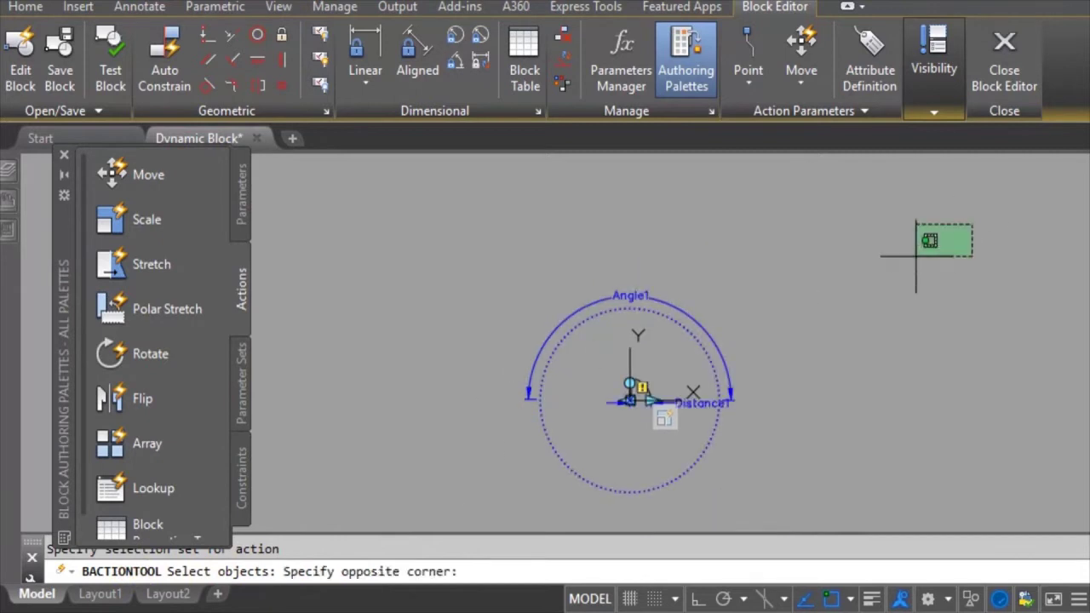
left_click(439, 510)
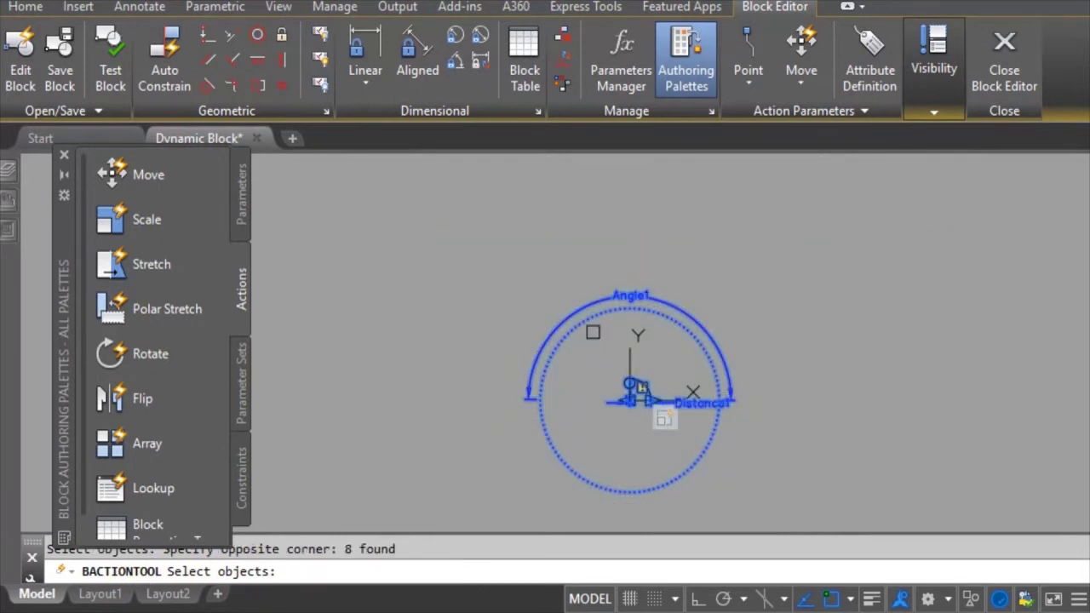
scroll(644, 396, "up", 8)
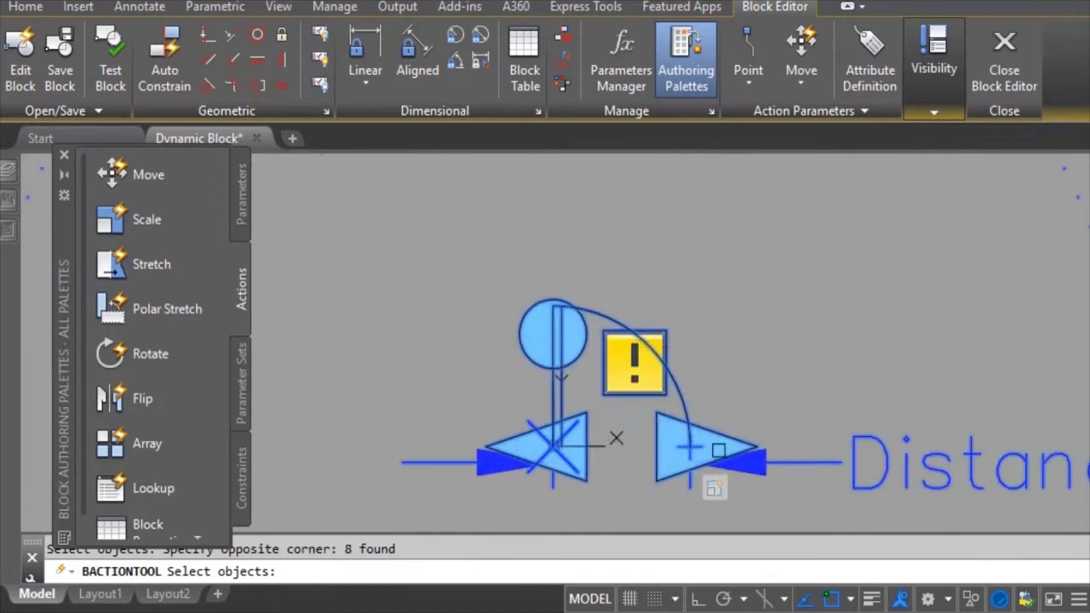
scroll(691, 421, "down", 2)
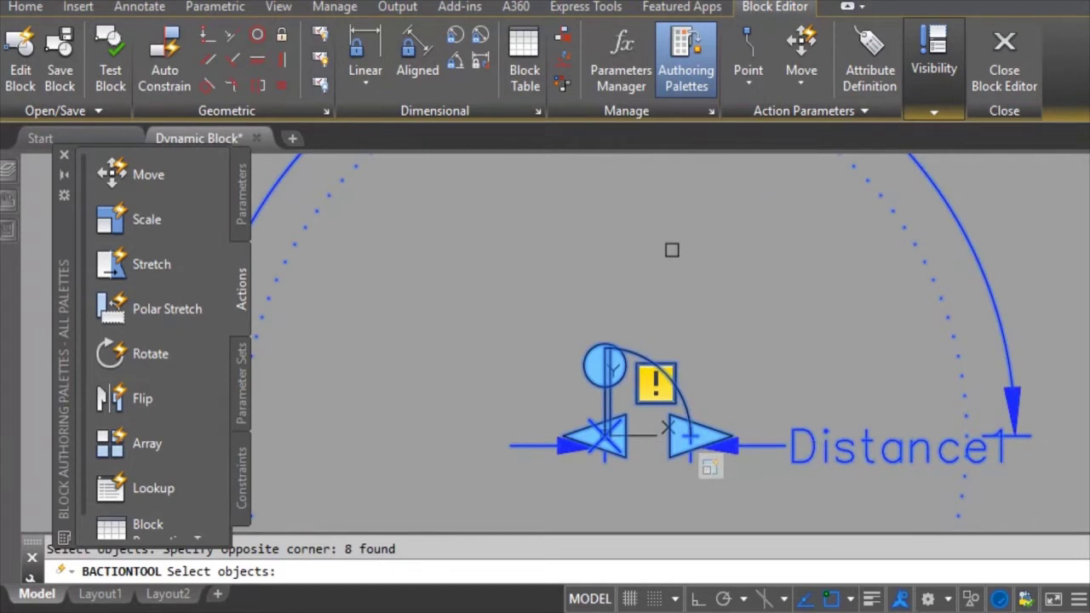
key("Return")
Close the Block Editor and save the parameter changes to the door block
scroll(672, 249, "down", 2)
scroll(574, 333, "down", 2)
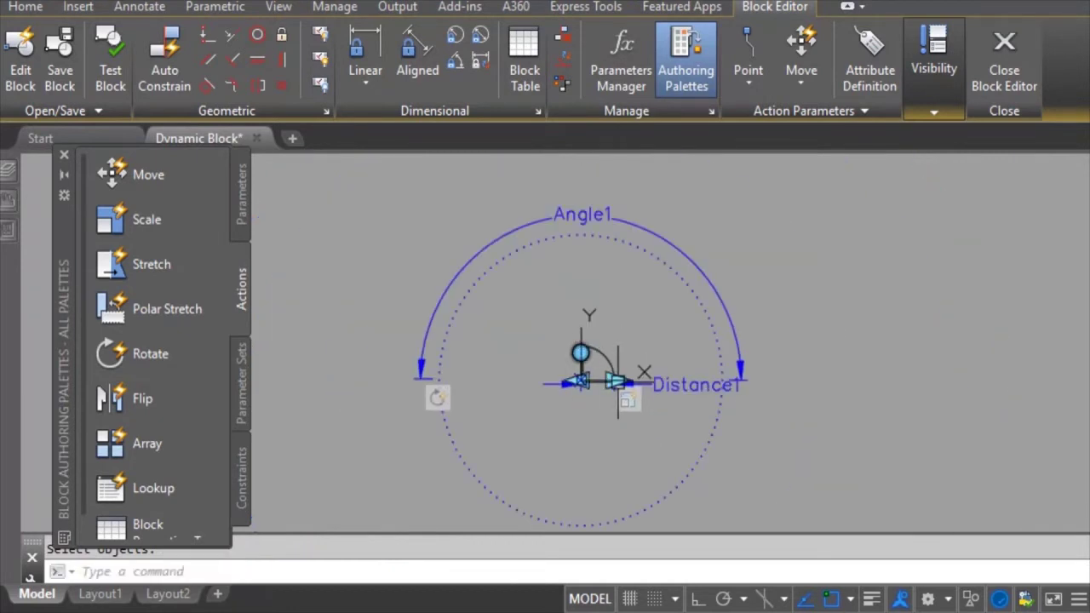
left_click(1010, 72)
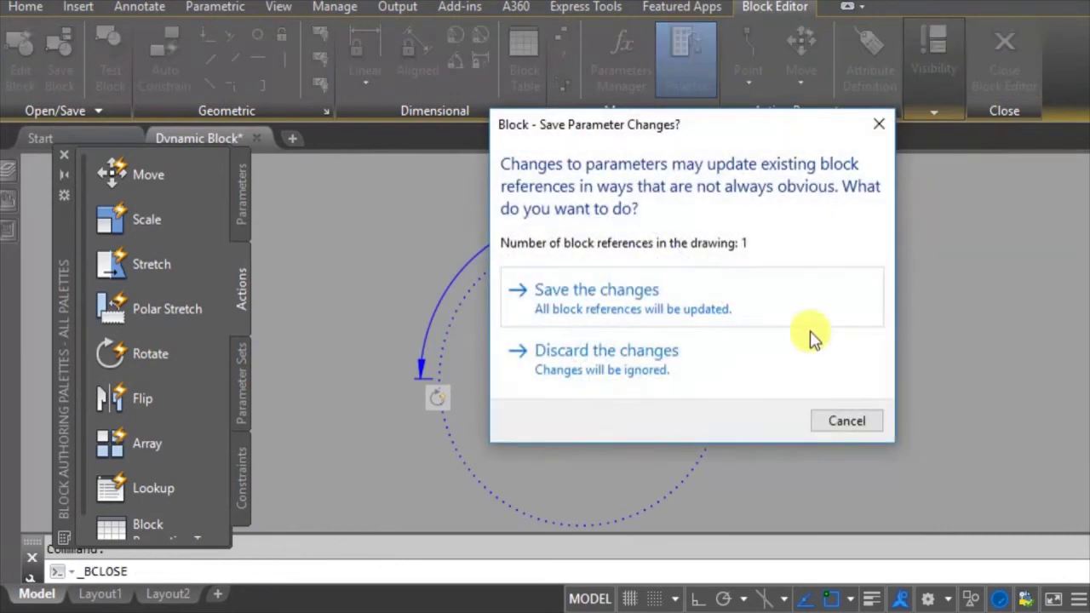
left_click(591, 294)
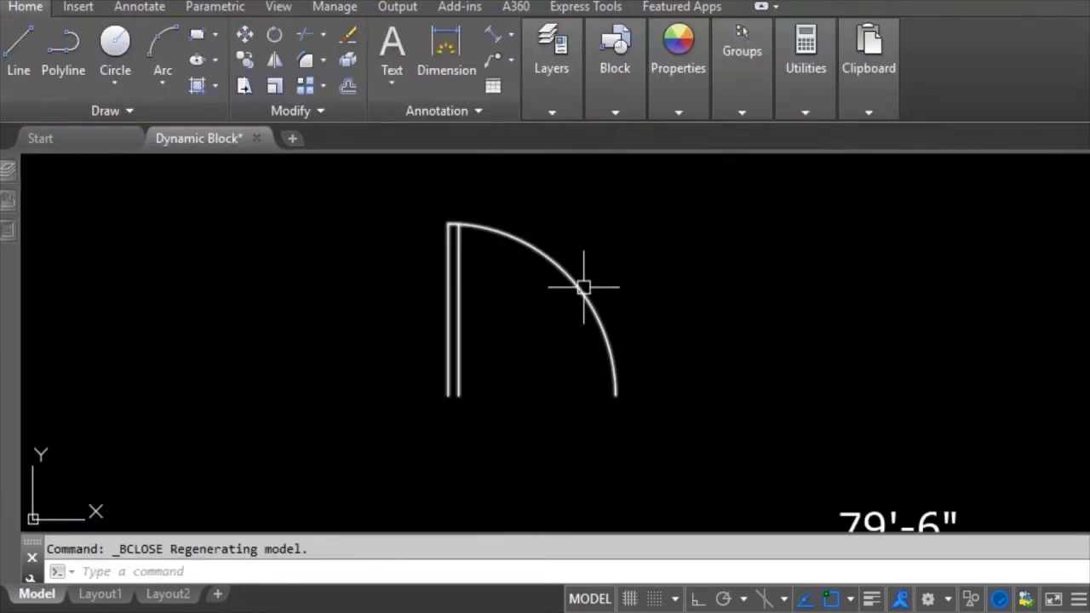
Test the door block's rotation by turning it several times in both directions with the round grip on the leaf
left_click(584, 287)
left_click(449, 289)
left_click(366, 314)
left_click(375, 320)
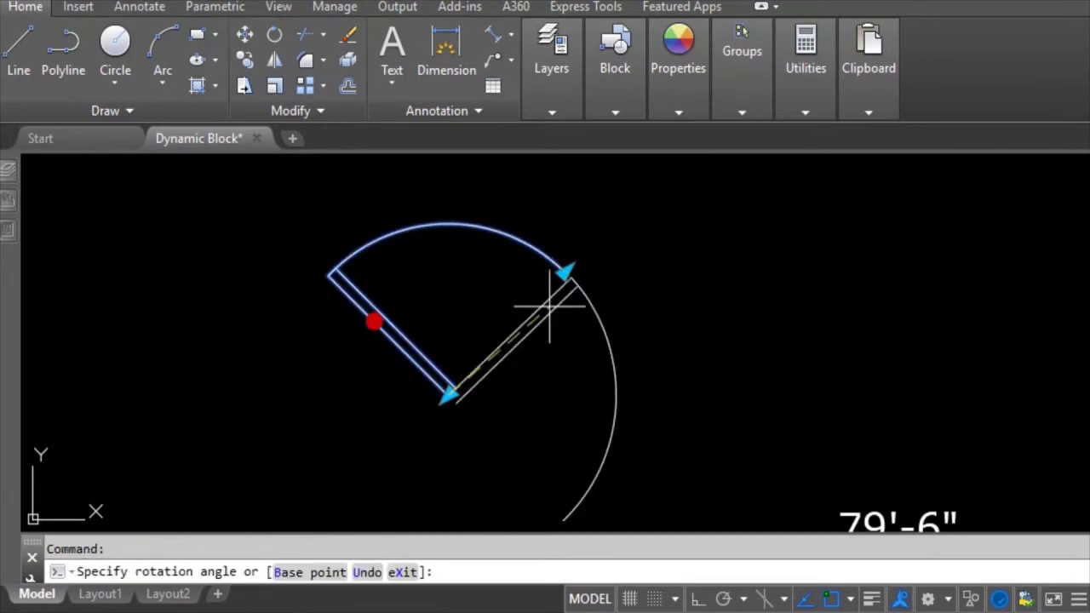
left_click(602, 340)
middle_click_drag(575, 368, 576, 263)
left_click(587, 246)
left_click(450, 230)
middle_click_drag(532, 231, 603, 328)
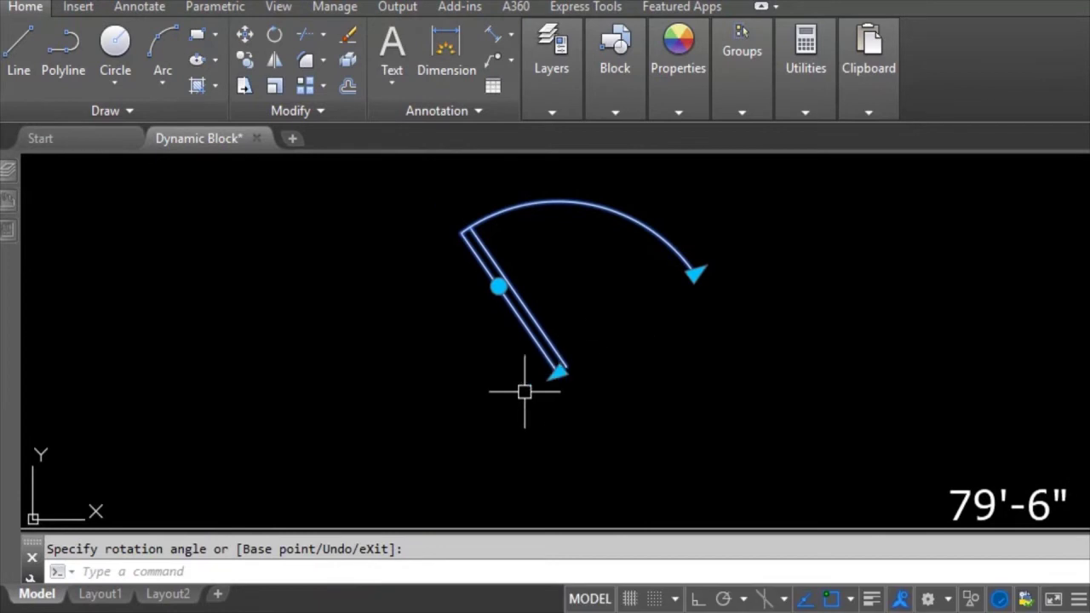
Test the door block's scaling and rotation together by resizing it with the arc-end grip and turning it with the round grip
left_click(695, 274)
left_click(750, 246)
left_click(498, 287)
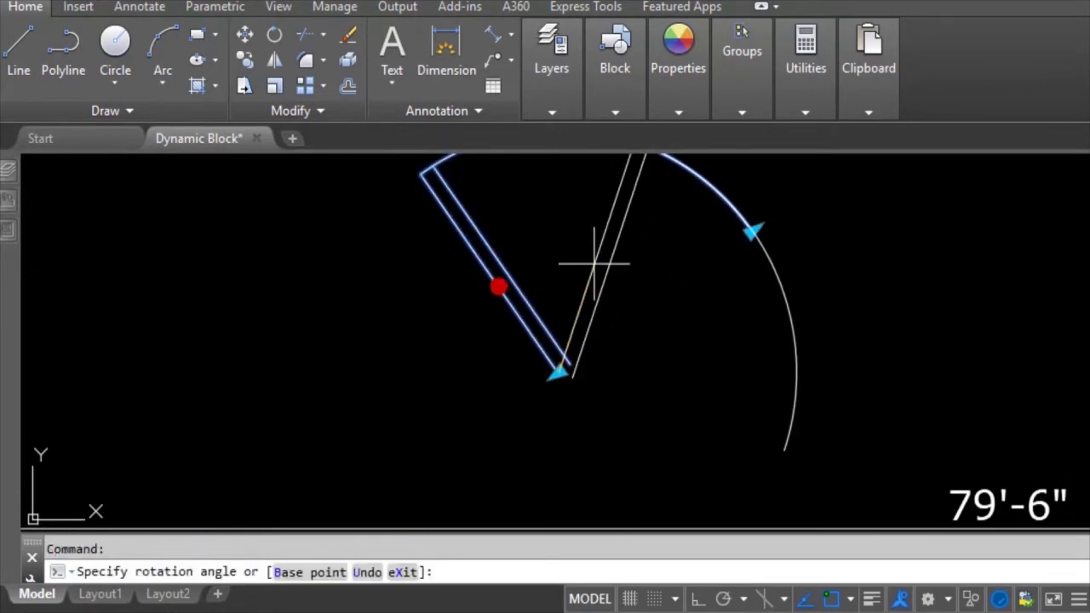
left_click(596, 271)
left_click(596, 273)
left_click(587, 295)
left_click(779, 281)
left_click(672, 320)
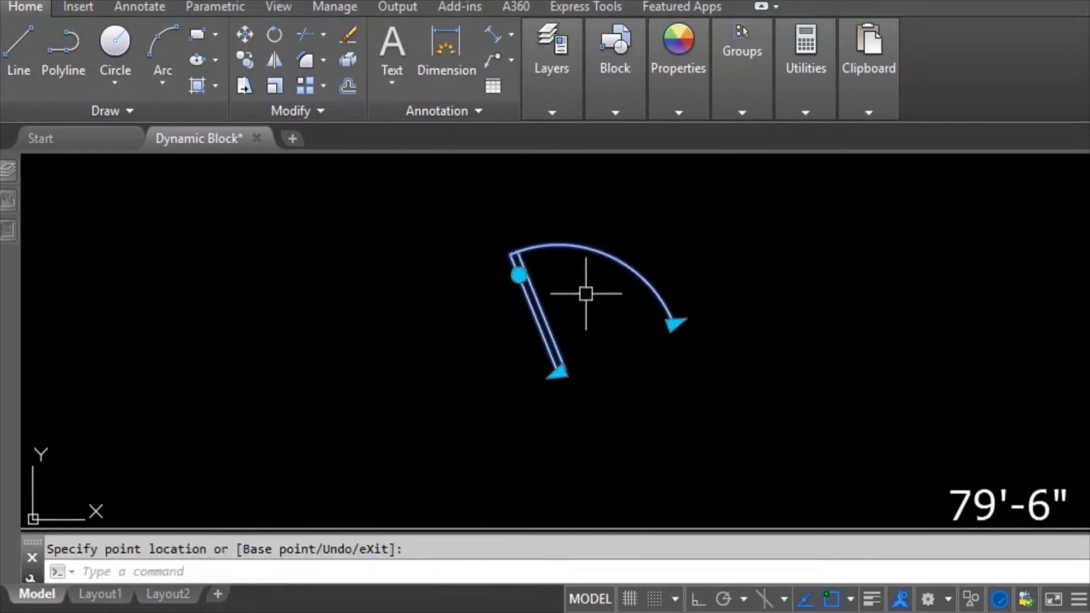
Open the door block in the Block Editor
right_click(554, 302)
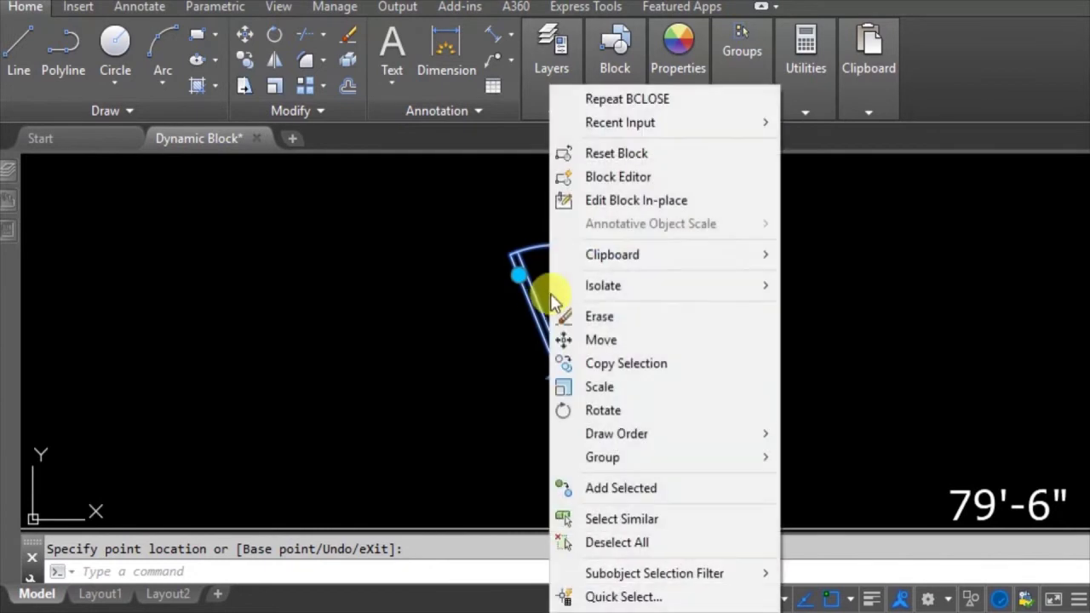
left_click(645, 179)
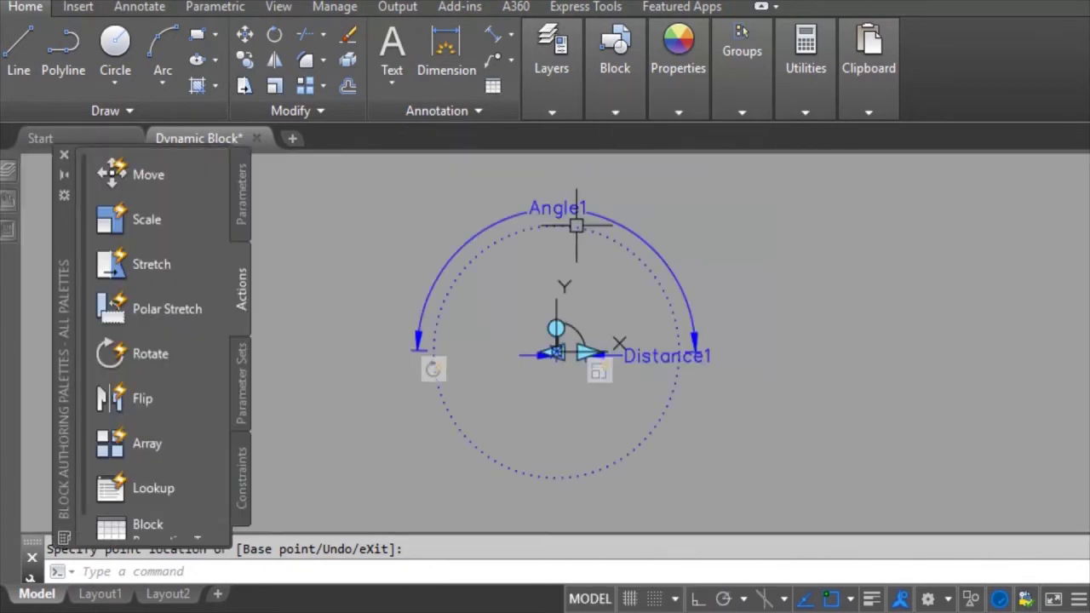
scroll(553, 367, "up", 5)
middle_click_drag(564, 251, 620, 340)
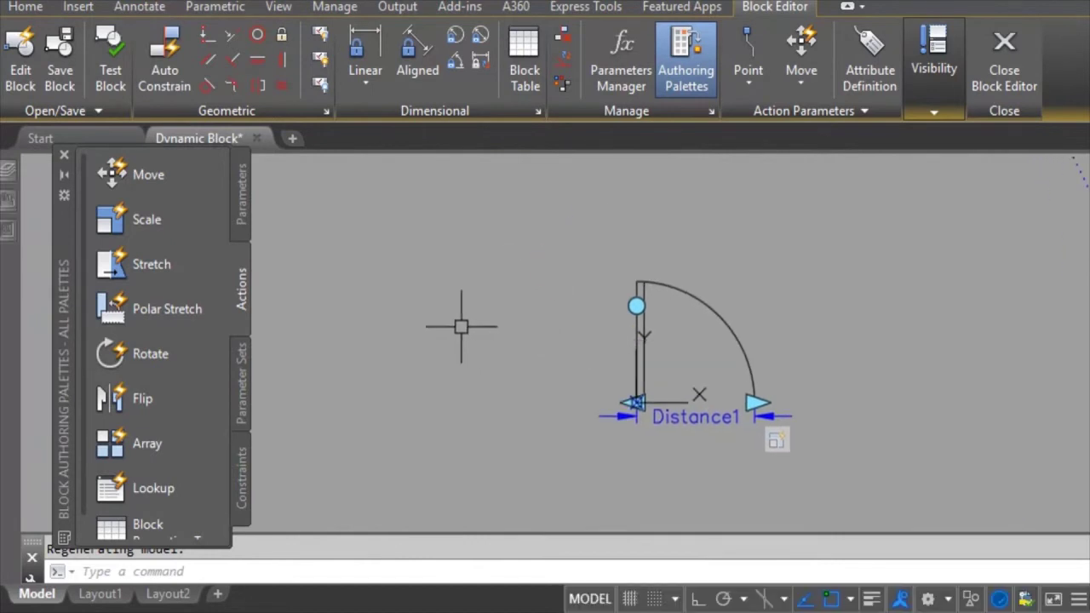
Add a Flip parameter with its reflection line from the hinge point along the leaf's outer edge to its upper end, labelled midway along the leaf
left_click(243, 204)
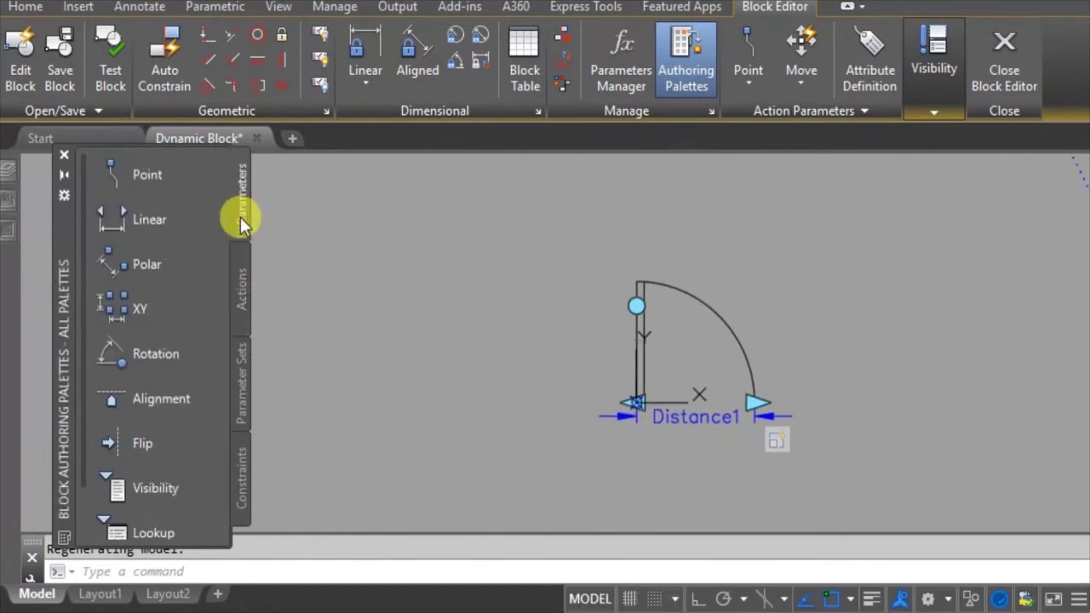
left_click(125, 450)
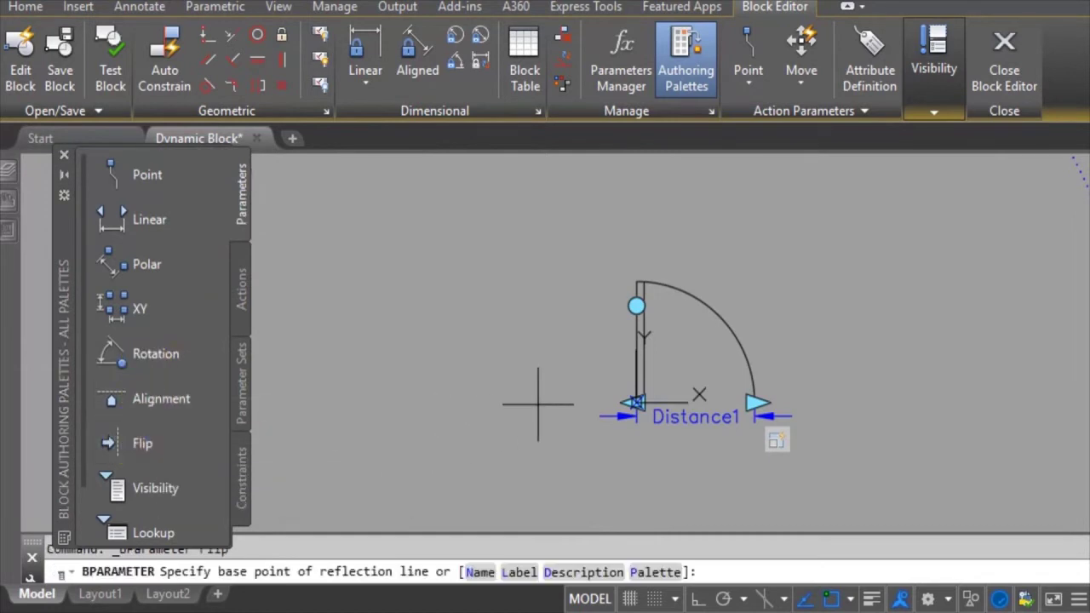
scroll(634, 401, "up", 4)
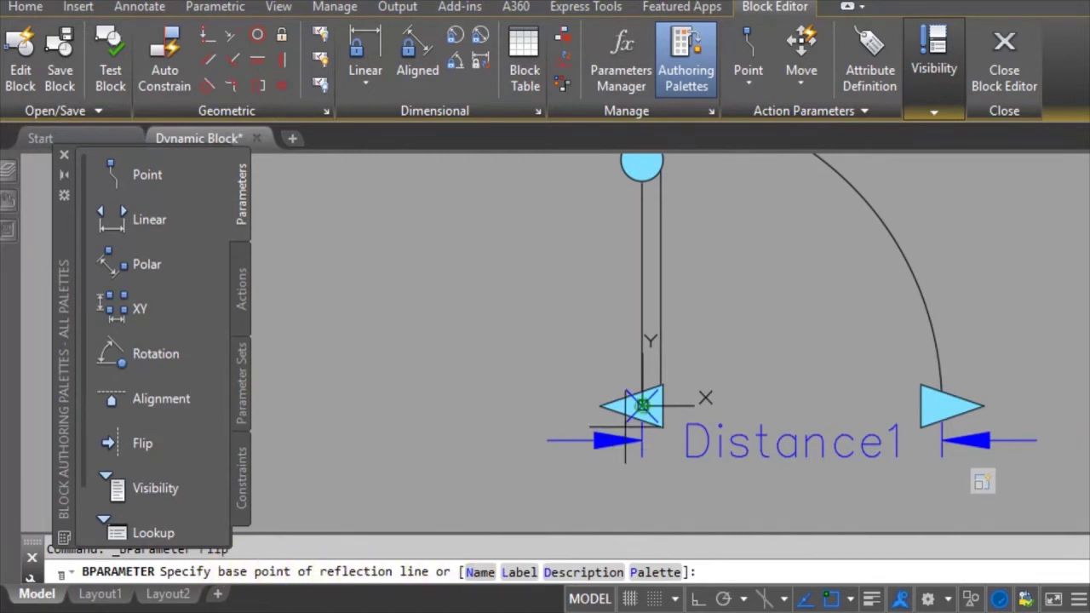
scroll(625, 429, "up", 1)
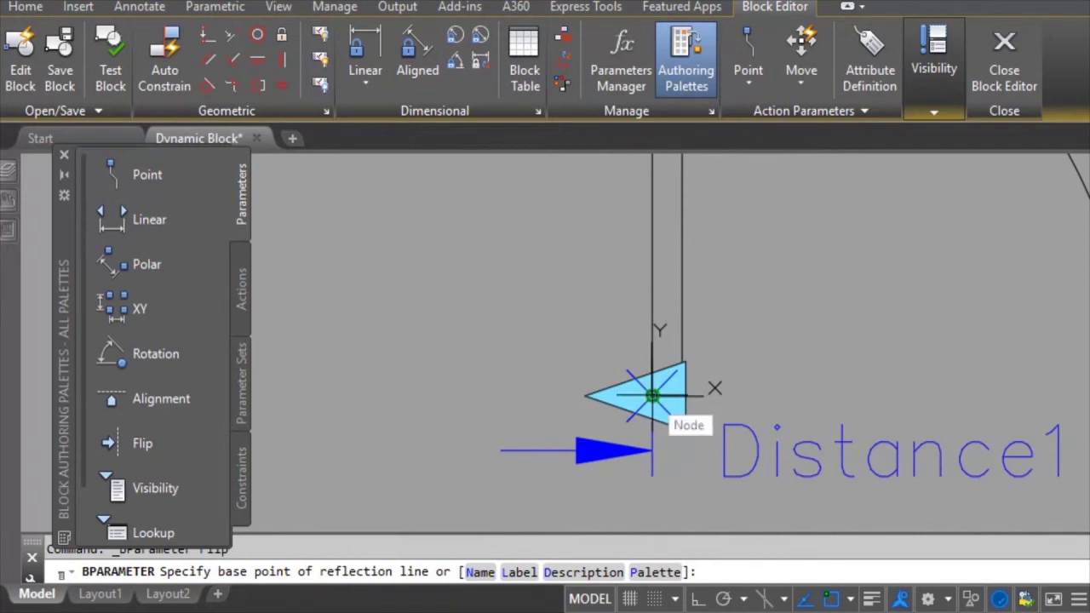
left_click(651, 396)
scroll(626, 503, "down", 4)
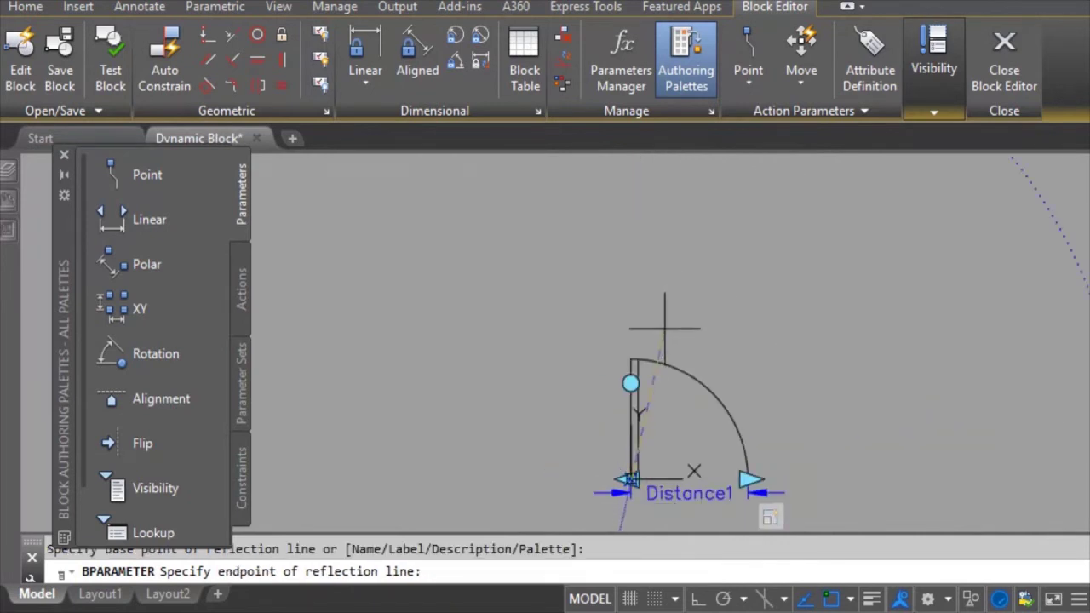
left_click(631, 358)
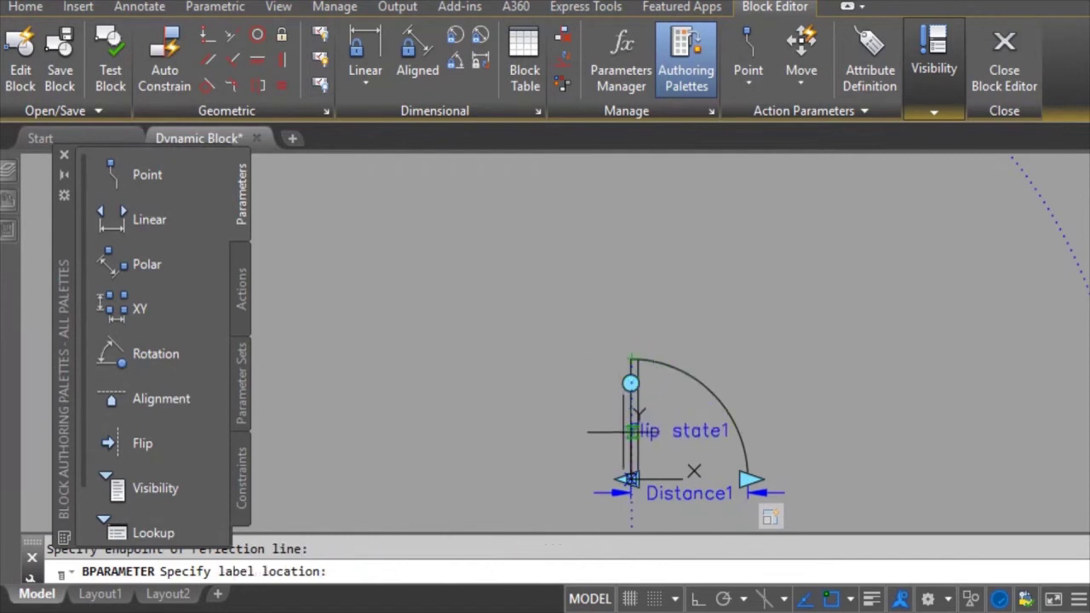
scroll(631, 444, "up", 4)
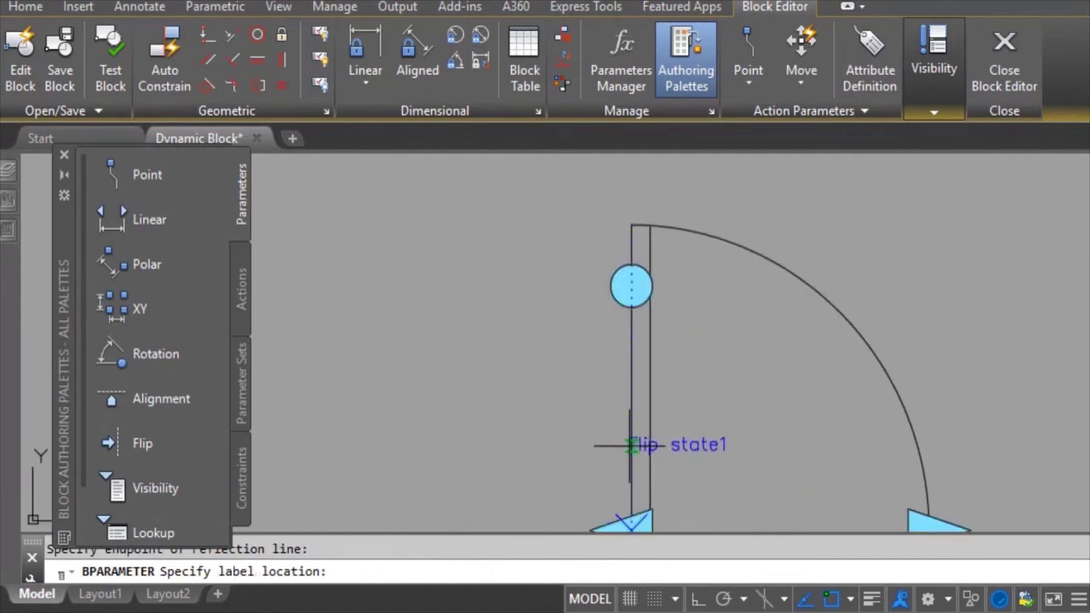
left_click(631, 337)
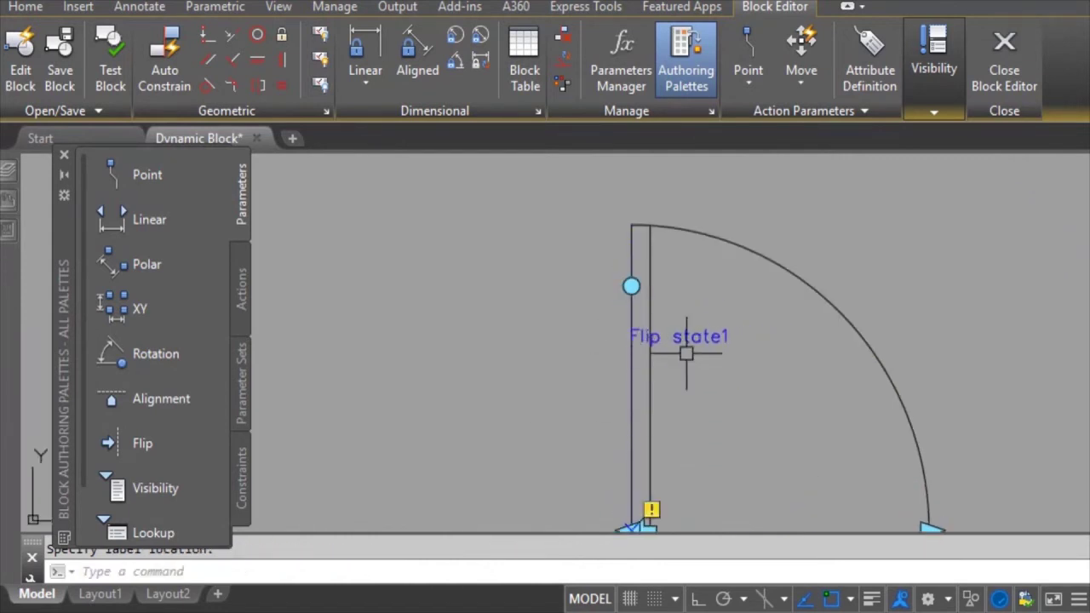
Move the flip parameter's arrow grip up along the reflection line, clear of the linear parameter's grip at the hinge point
scroll(660, 439, "down", 2)
scroll(665, 443, "up", 2)
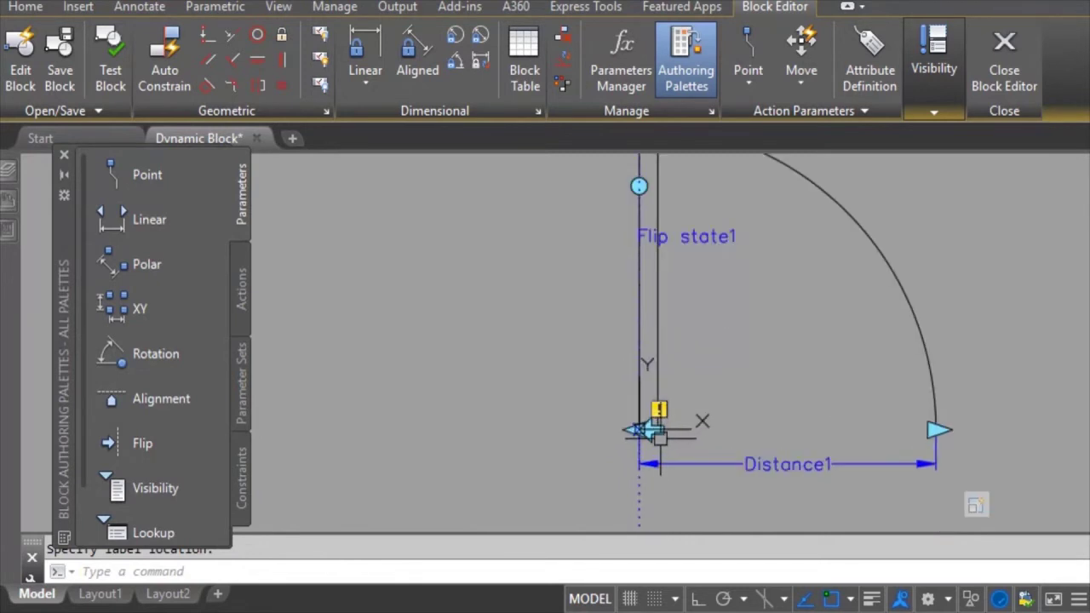
left_click(653, 432)
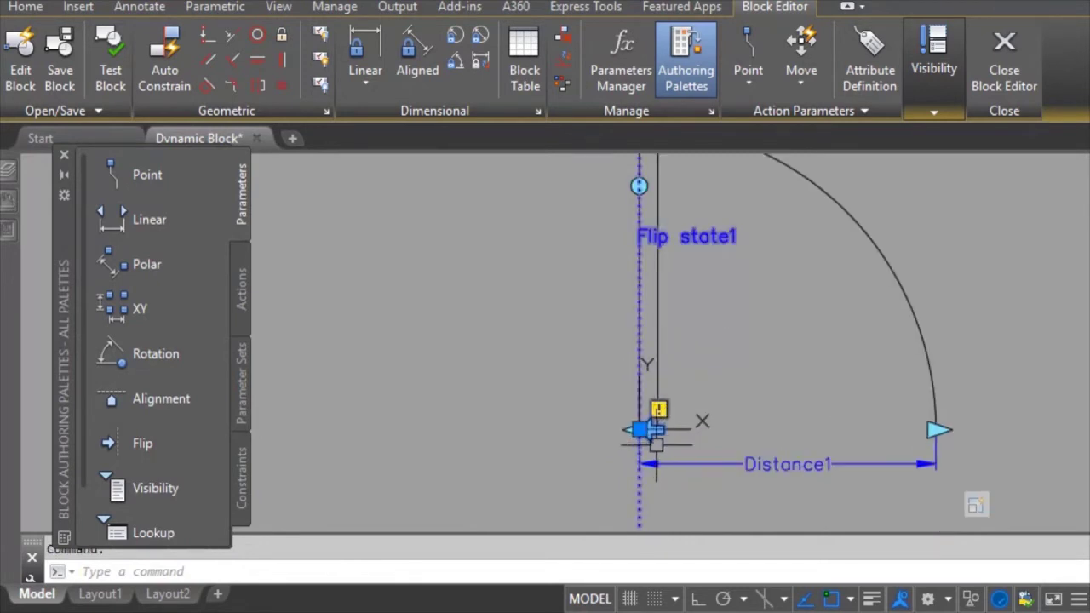
scroll(656, 443, "up", 5)
key("Escape")
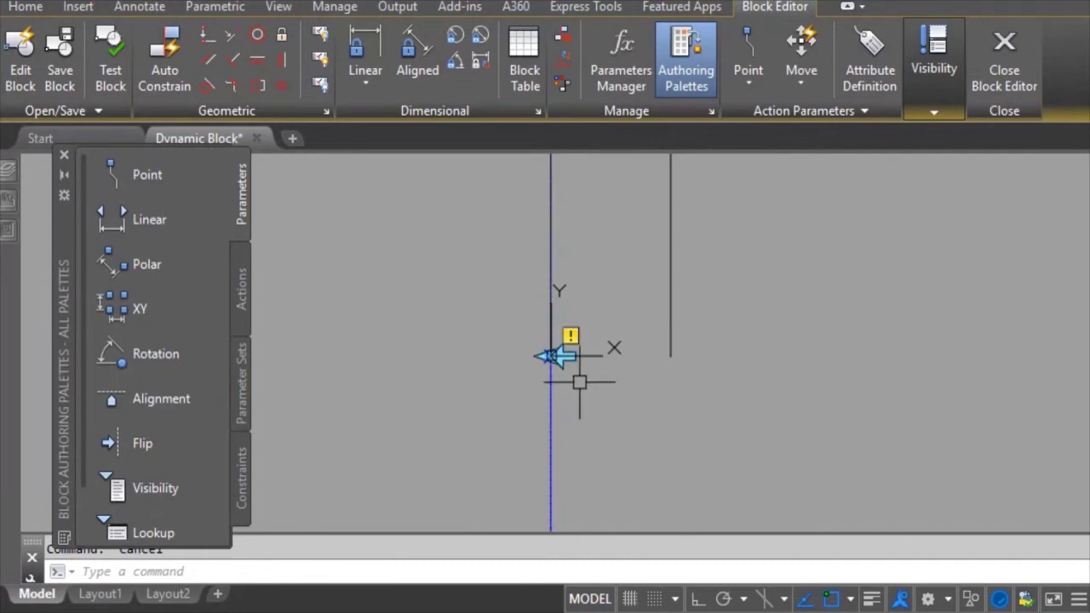
left_click(565, 370)
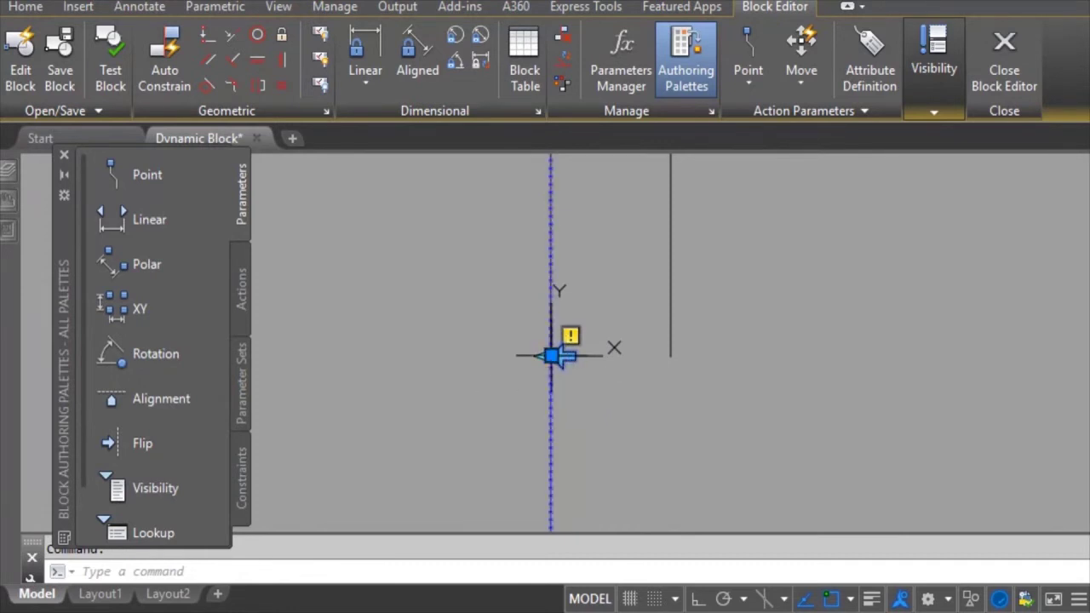
left_click(551, 355)
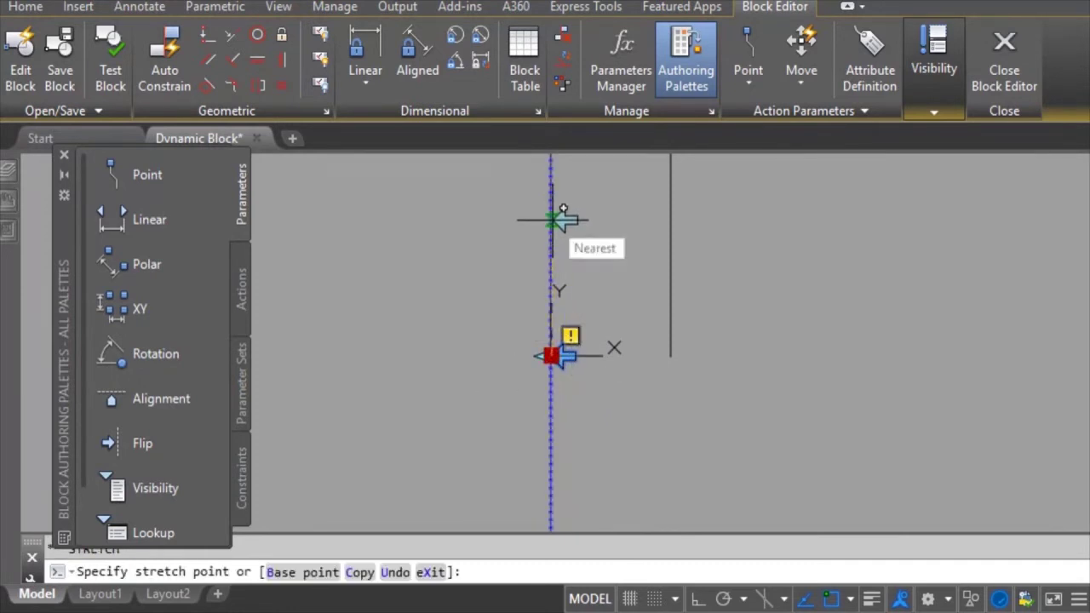
left_click(560, 220)
scroll(580, 244, "down", 3)
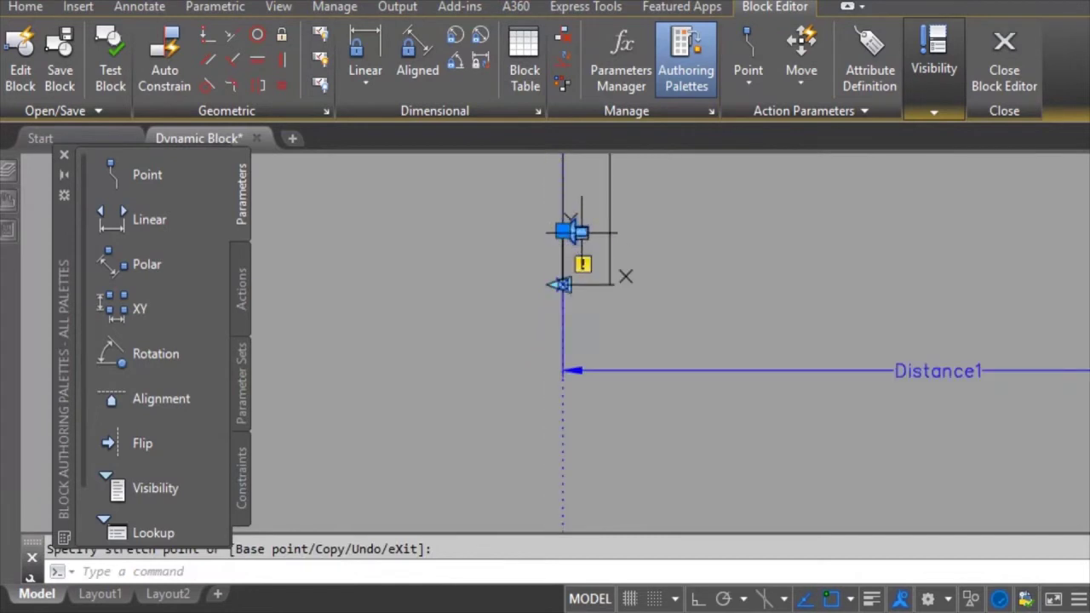
scroll(694, 235, "down", 4)
scroll(647, 240, "up", 4)
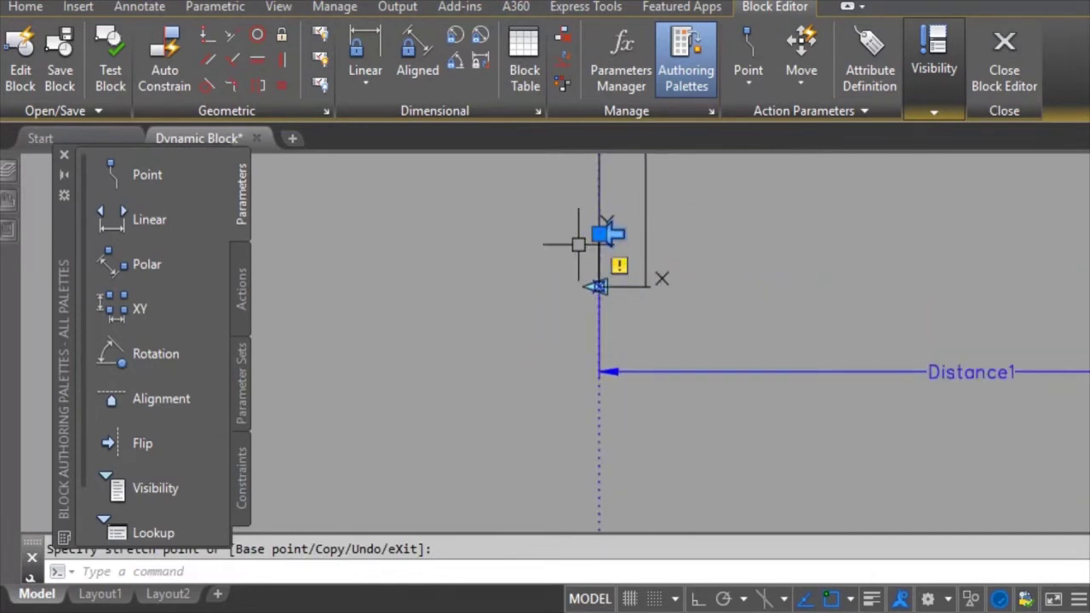
left_click(599, 234)
scroll(606, 223, "up", 2)
left_click(574, 243)
scroll(554, 289, "down", 4)
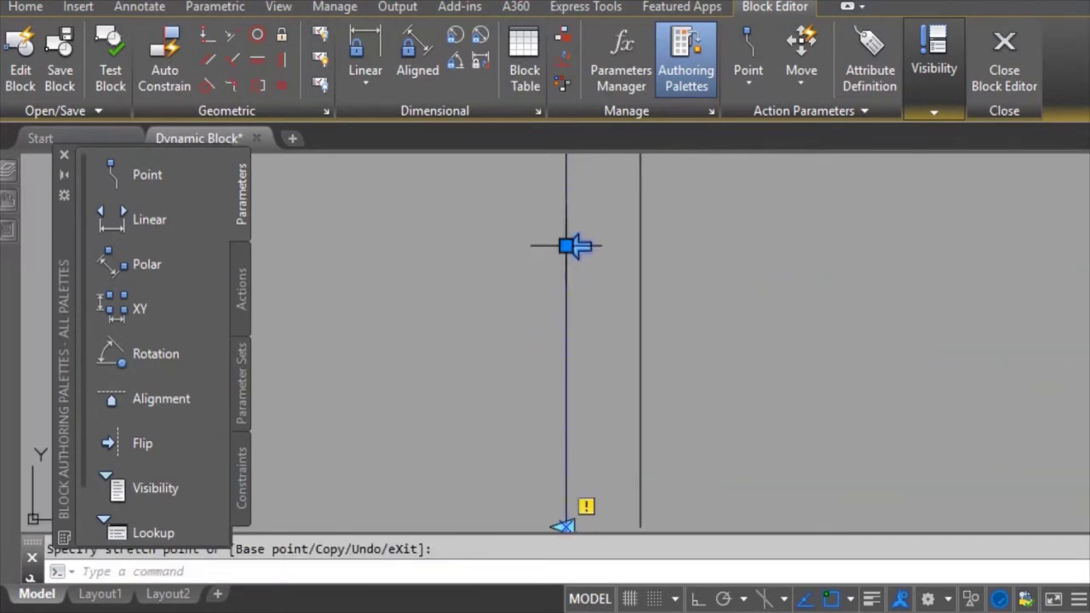
scroll(579, 312, "down", 5)
scroll(562, 358, "up", 2)
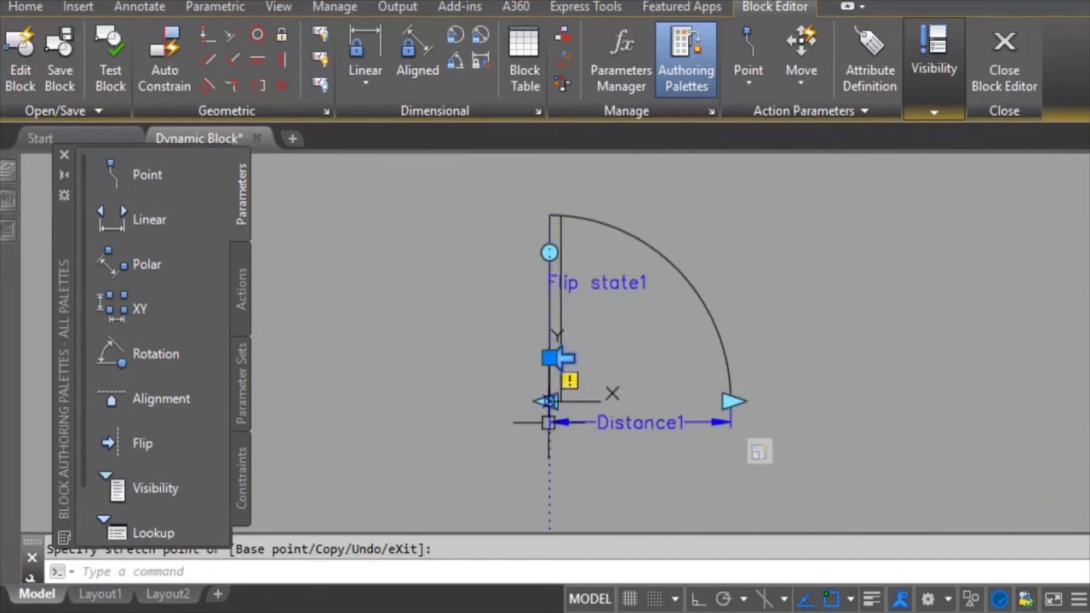
Attach a Flip action to the flip parameter, with the complete door symbol and all parameters as its selection set
left_click(244, 295)
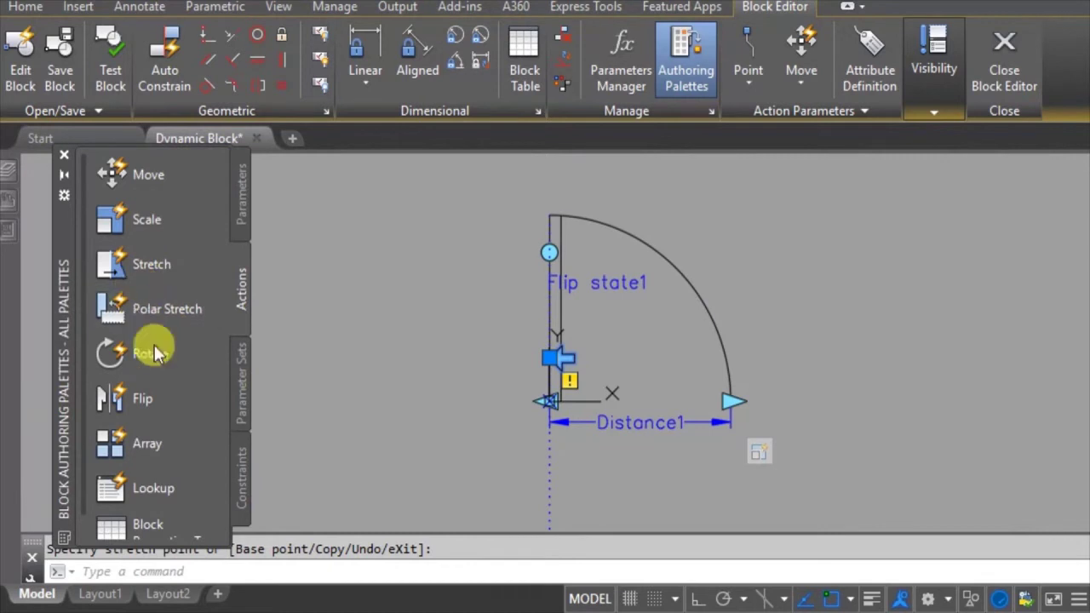
left_click(134, 406)
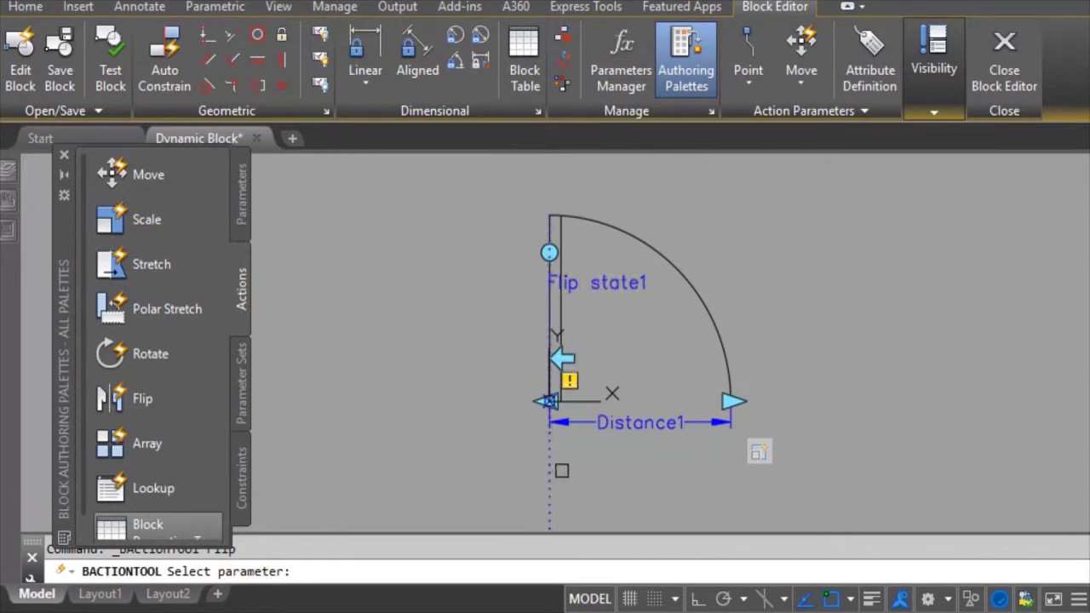
left_click(550, 469)
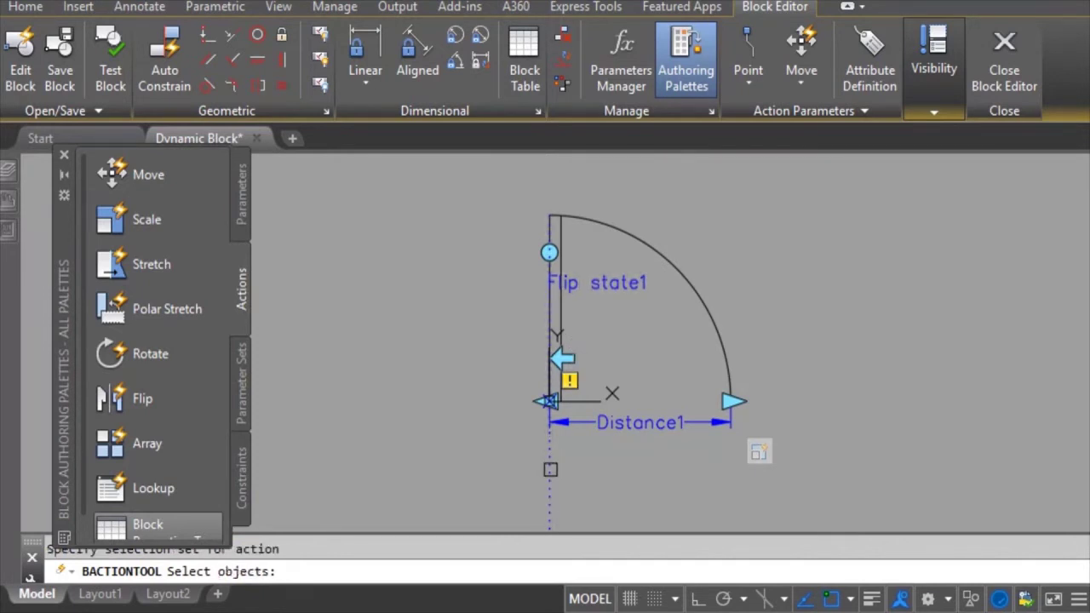
scroll(469, 477, "down", 3)
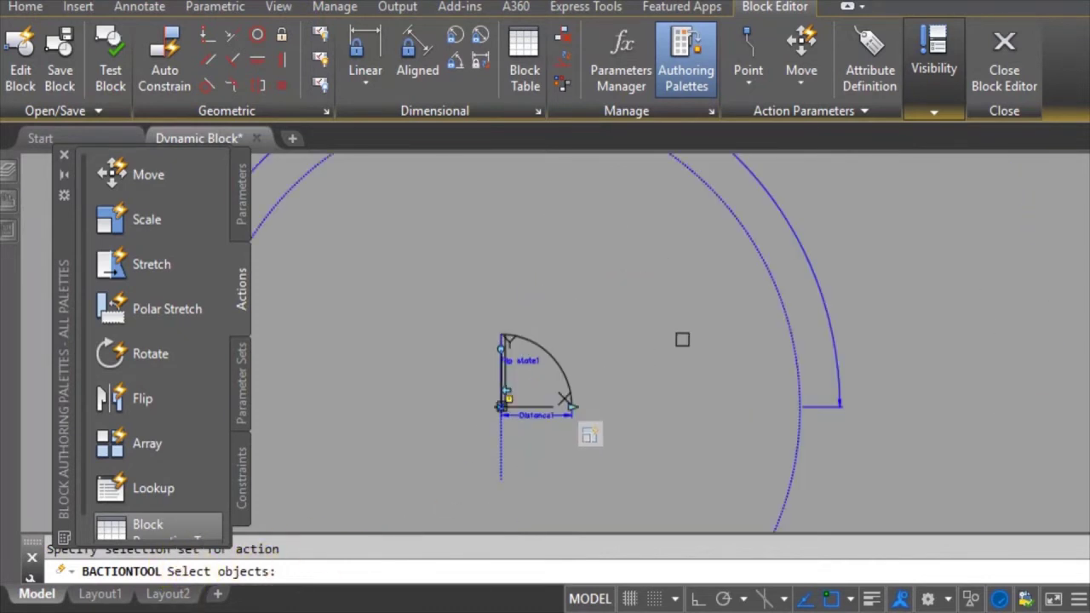
scroll(706, 382, "down", 3)
left_click(882, 256)
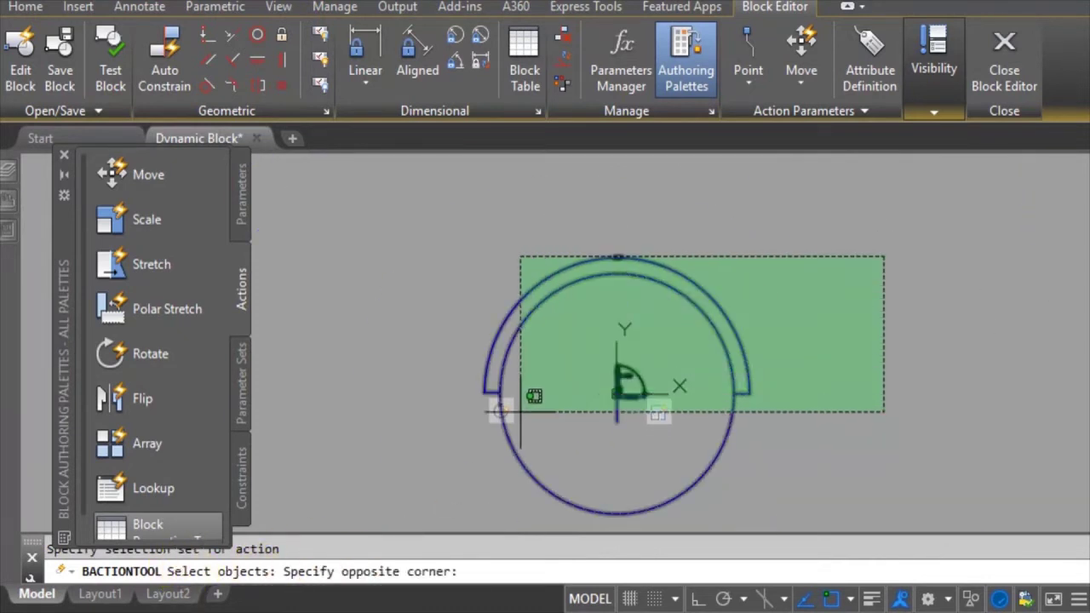
left_click(414, 520)
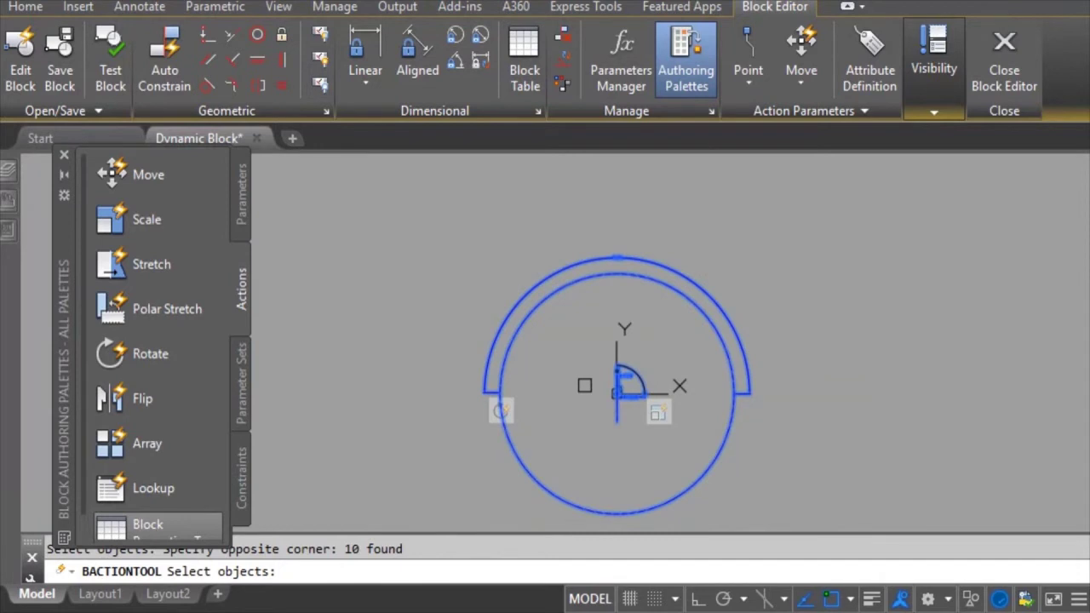
key("Return")
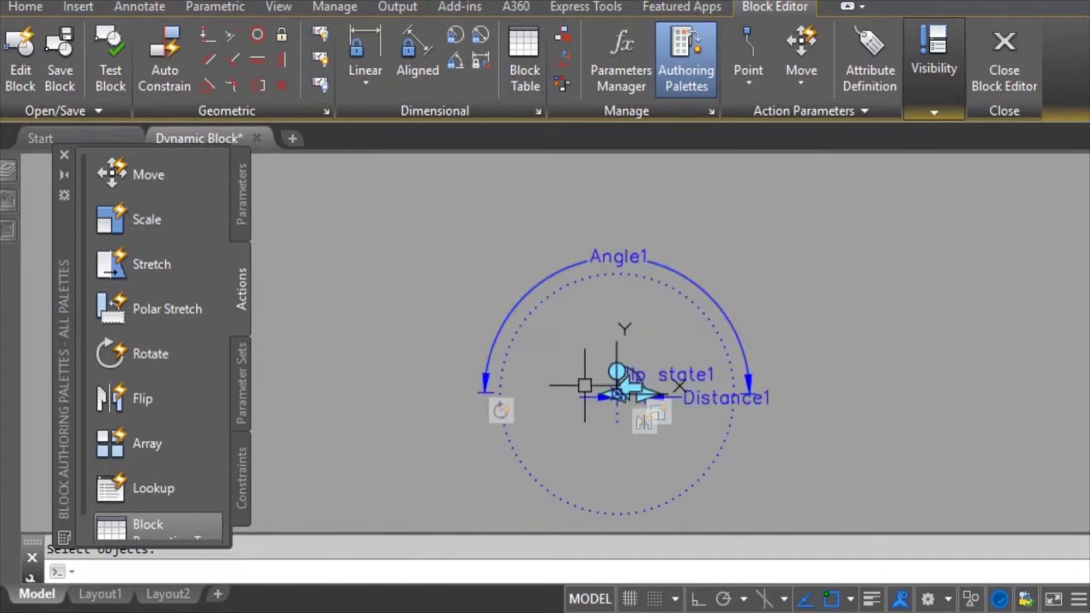
Close the Block Editor and save the flip additions to the door block
scroll(659, 410, "up", 2)
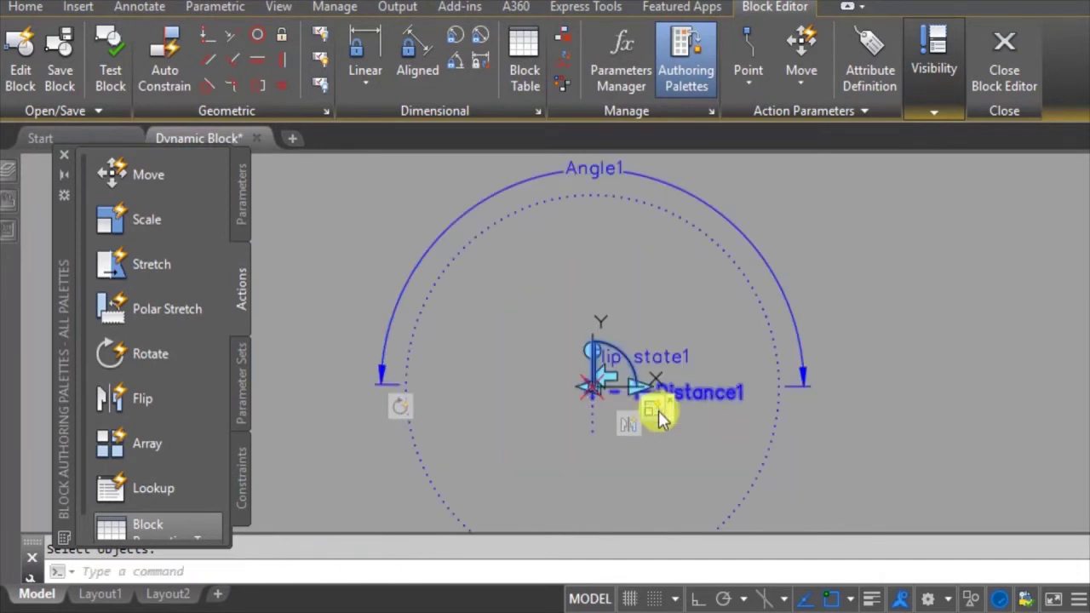
left_click(1008, 67)
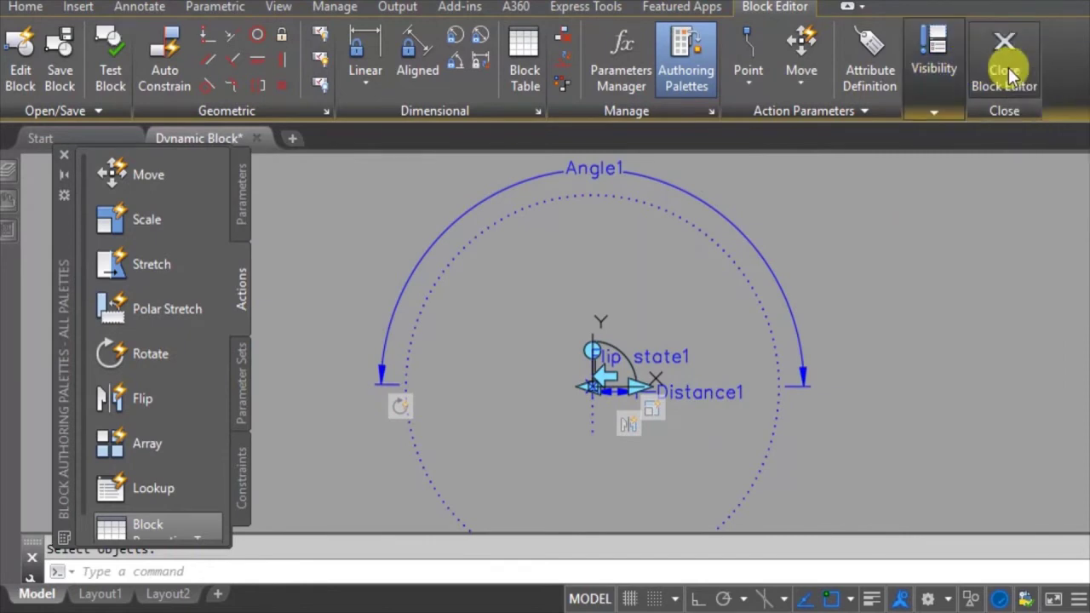
left_click(601, 298)
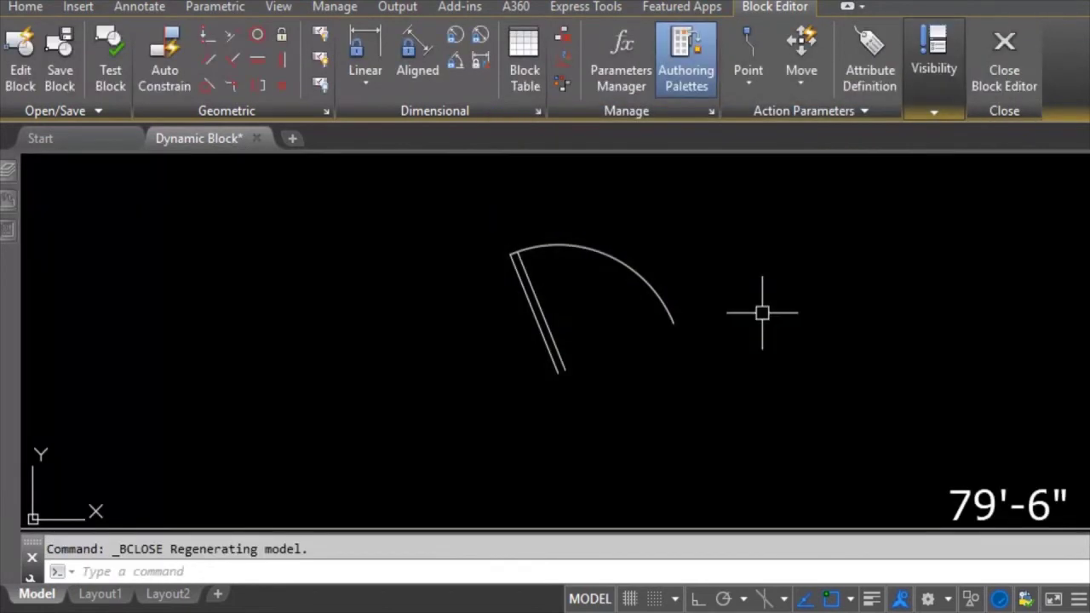
Select the door block in the drawing and mirror it across its reflection line with the flip grip
left_click(557, 343)
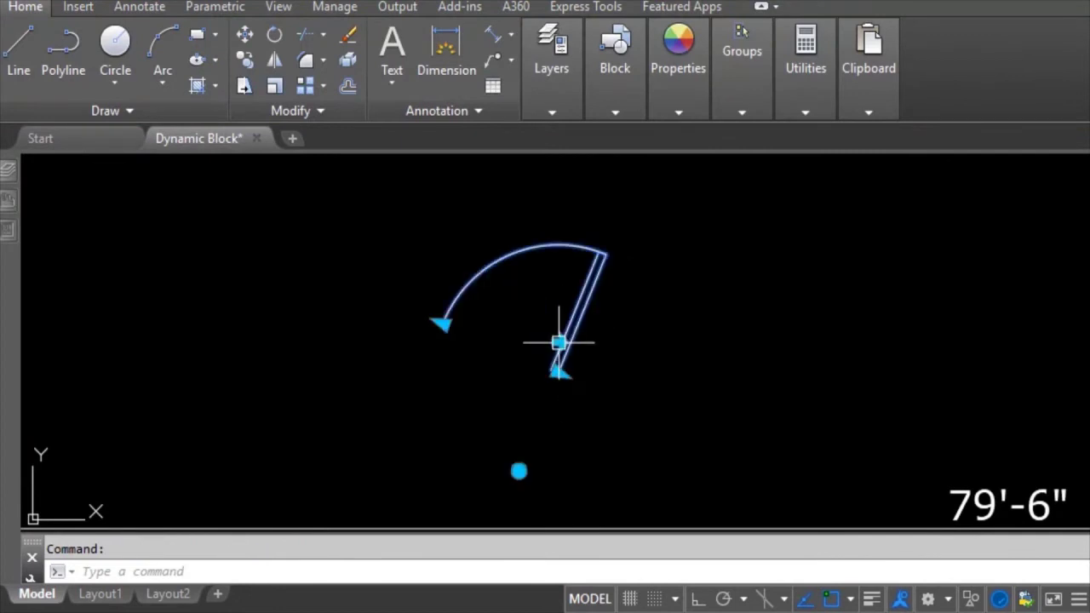
double_click(558, 343)
left_click(597, 436)
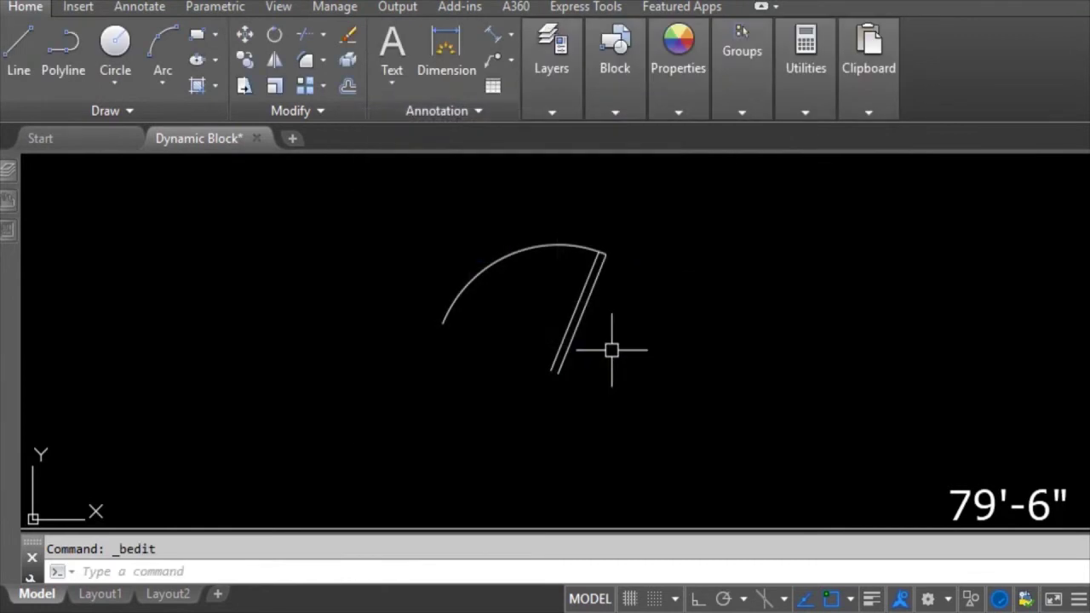
Rotate the door block about its hinge point with the rotation grip, and flip it across the reflection line
left_click(578, 317)
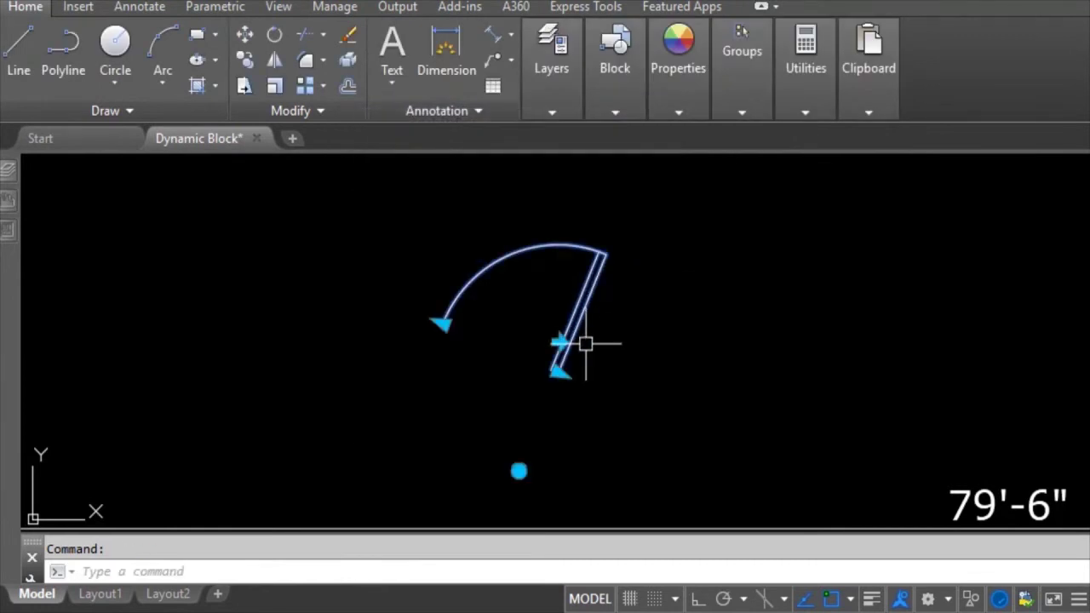
left_click(519, 470)
left_click(503, 350)
left_click(464, 330)
left_click(556, 418)
left_click(559, 342)
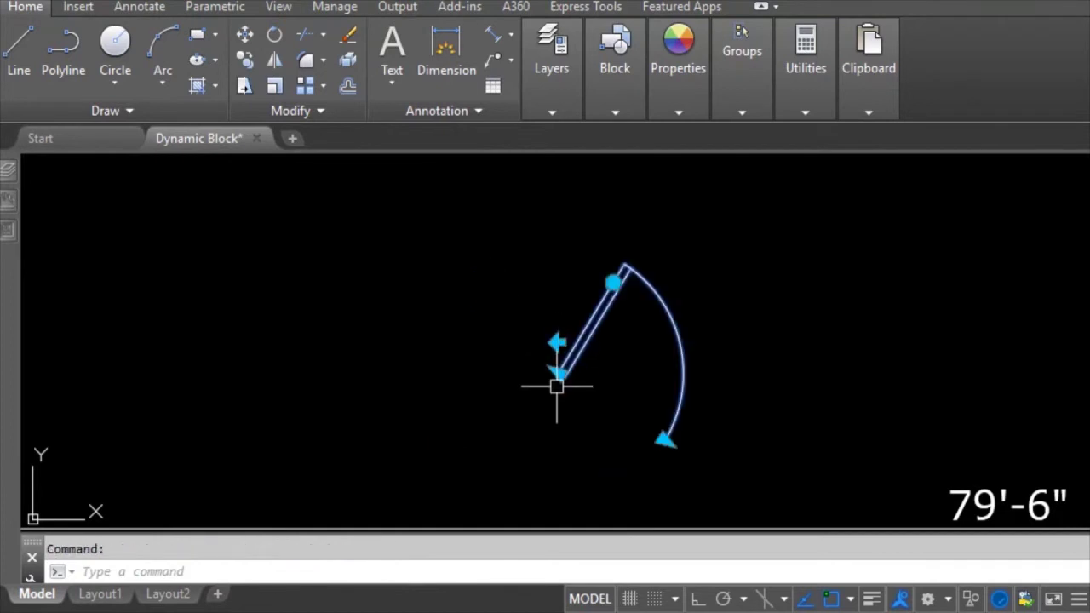
Test the grips in combination by rotating the door block, flipping it back and rotating it again
left_click(613, 283)
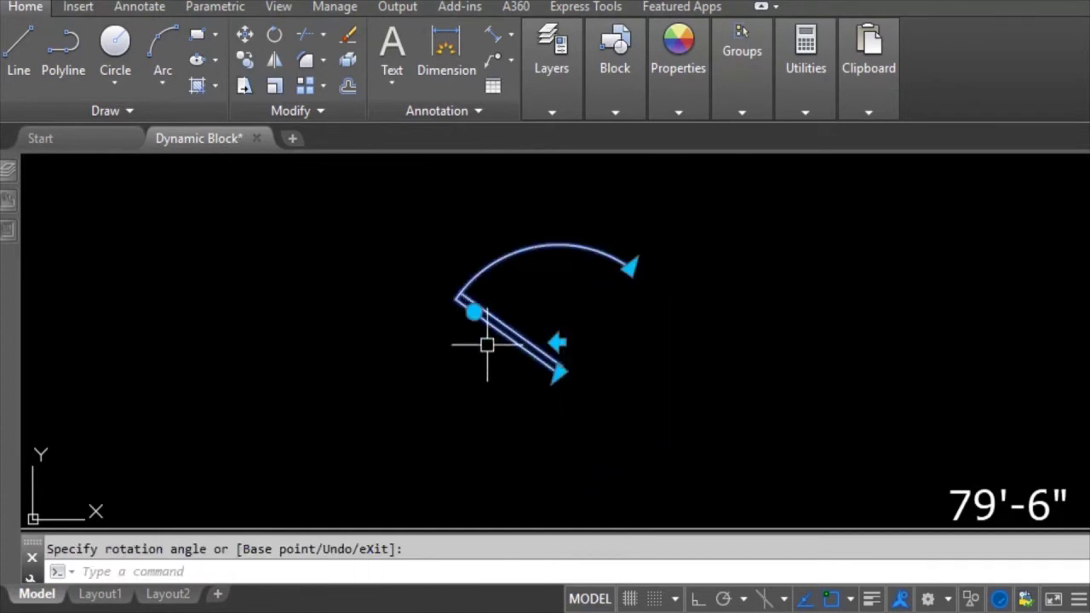
left_click(560, 343)
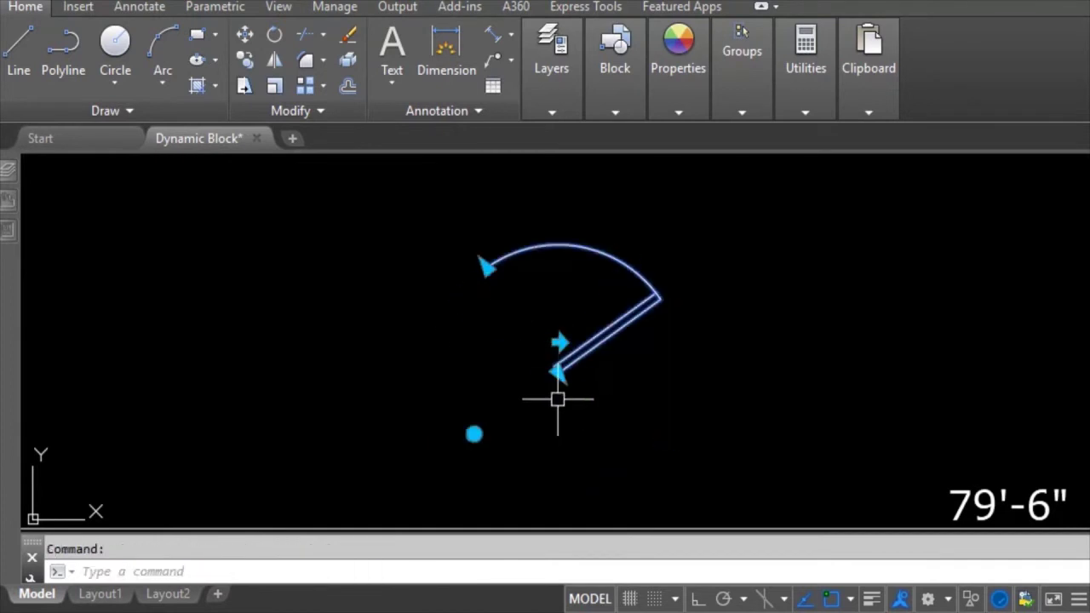
left_click(474, 434)
left_click(463, 327)
left_click(464, 330)
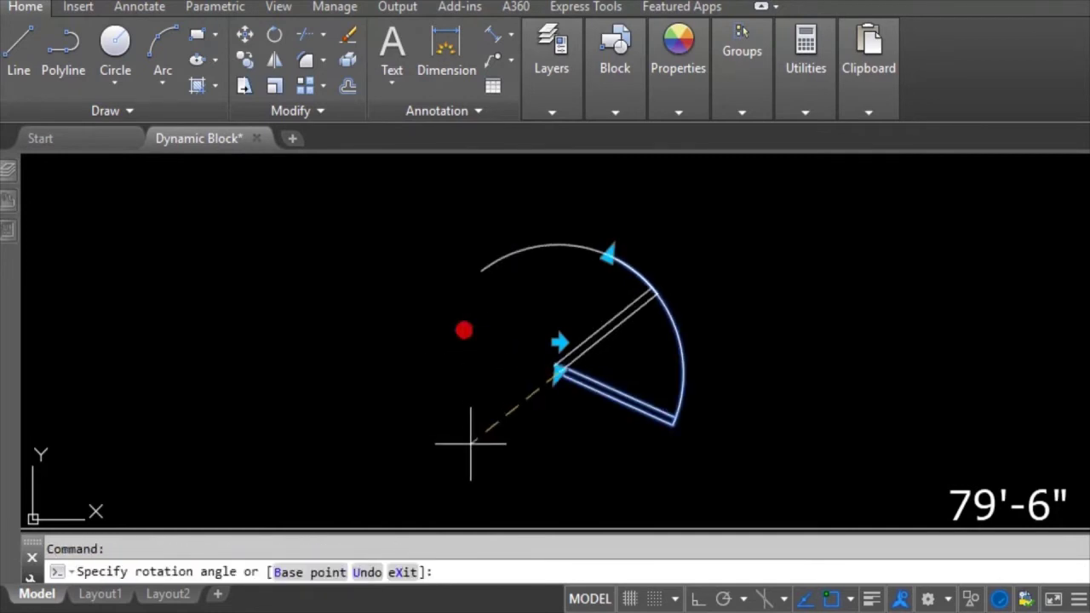
left_click(473, 440)
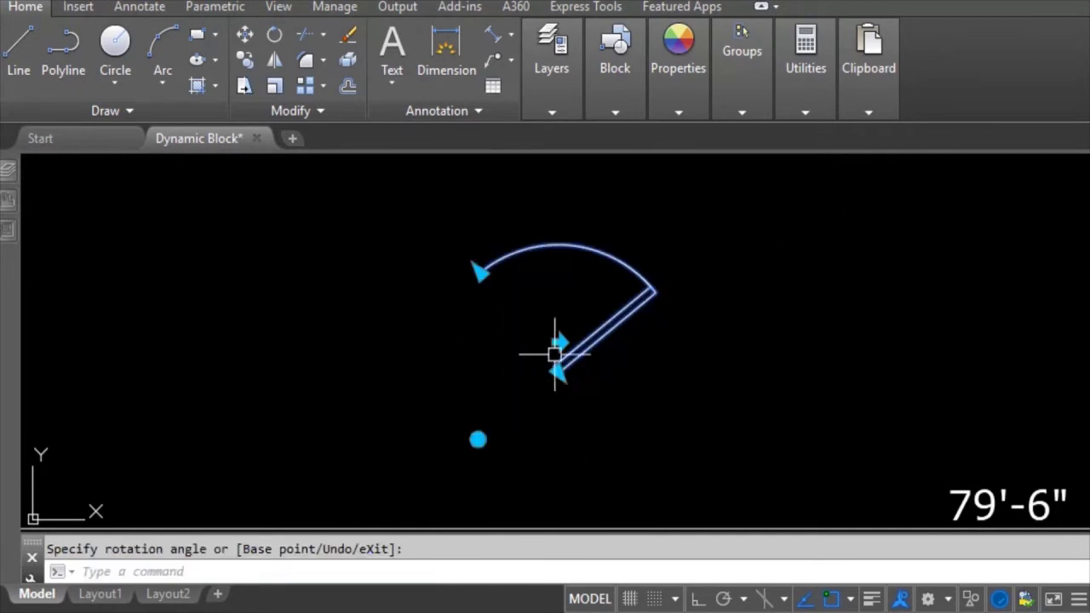
Open the door block in the Block Editor and stack the rotate, flip and scale action icons outside the rotation parameter's circle
right_click(491, 303)
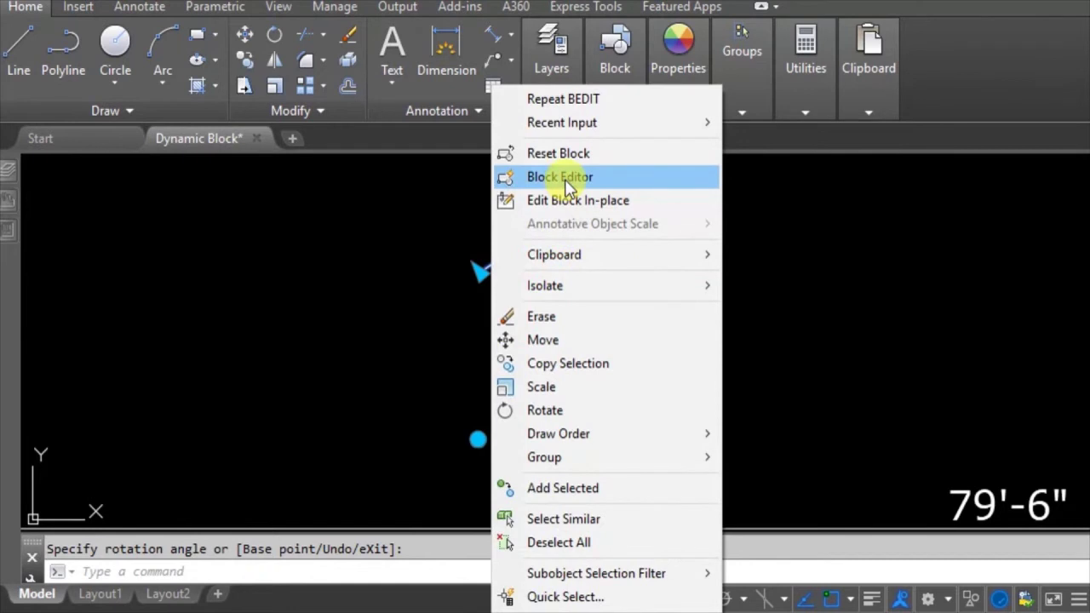
left_click(564, 177)
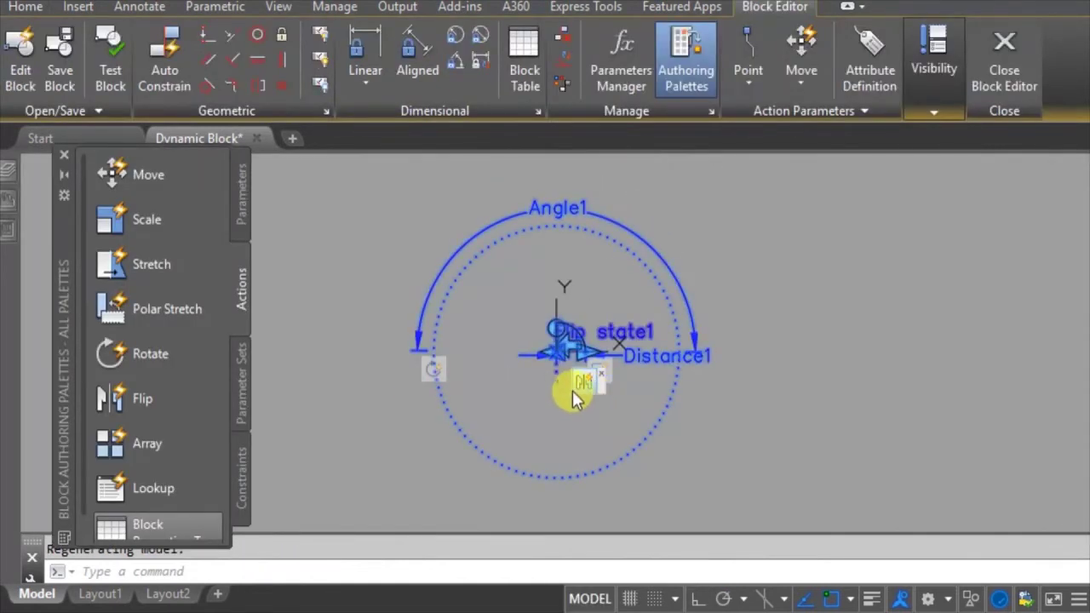
left_click_drag(577, 383, 495, 433)
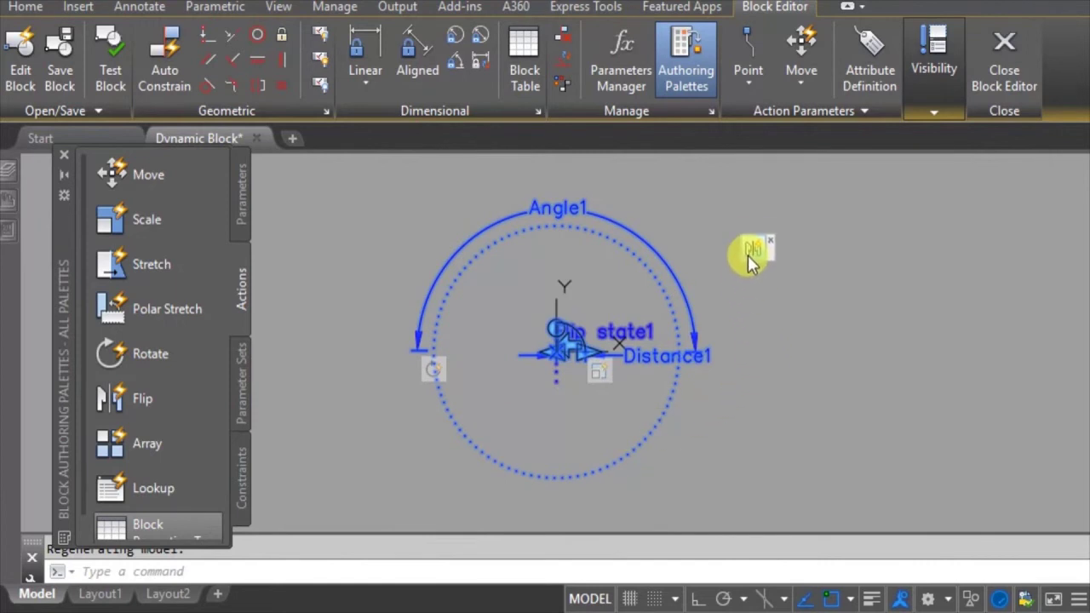
left_click_drag(432, 369, 747, 206)
left_click_drag(601, 371, 749, 279)
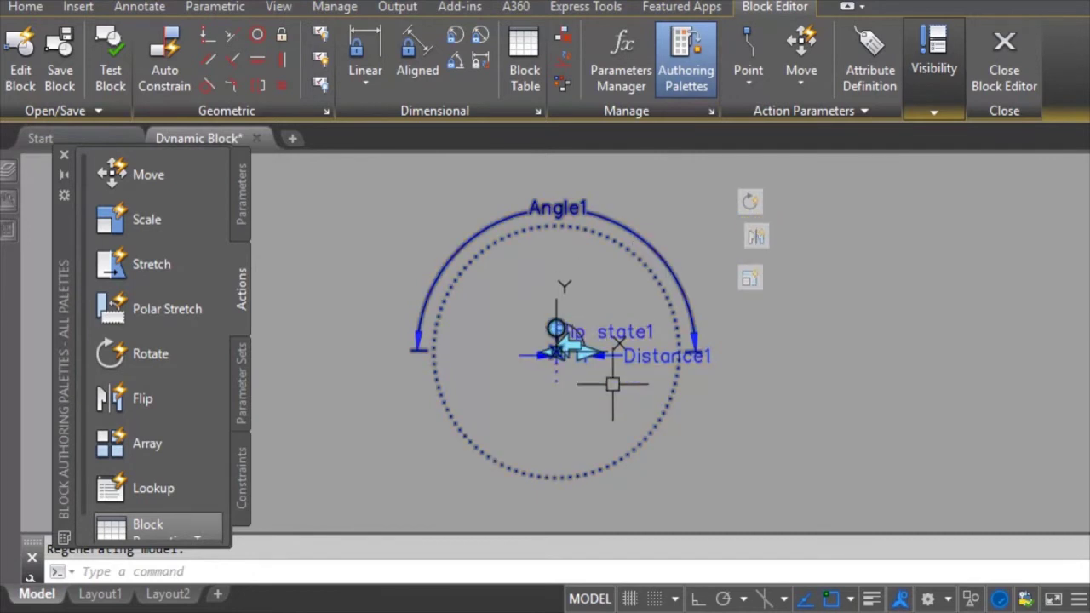
Modify the rotate action's selection set to include the complete door symbol and all parameters
right_click(752, 213)
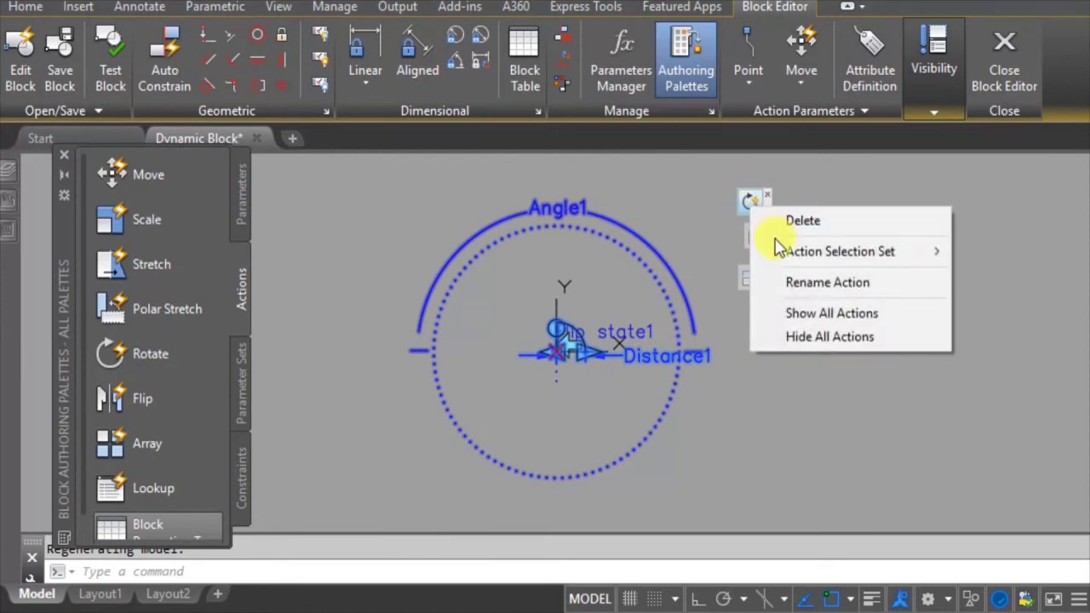
mouse_move(777, 253)
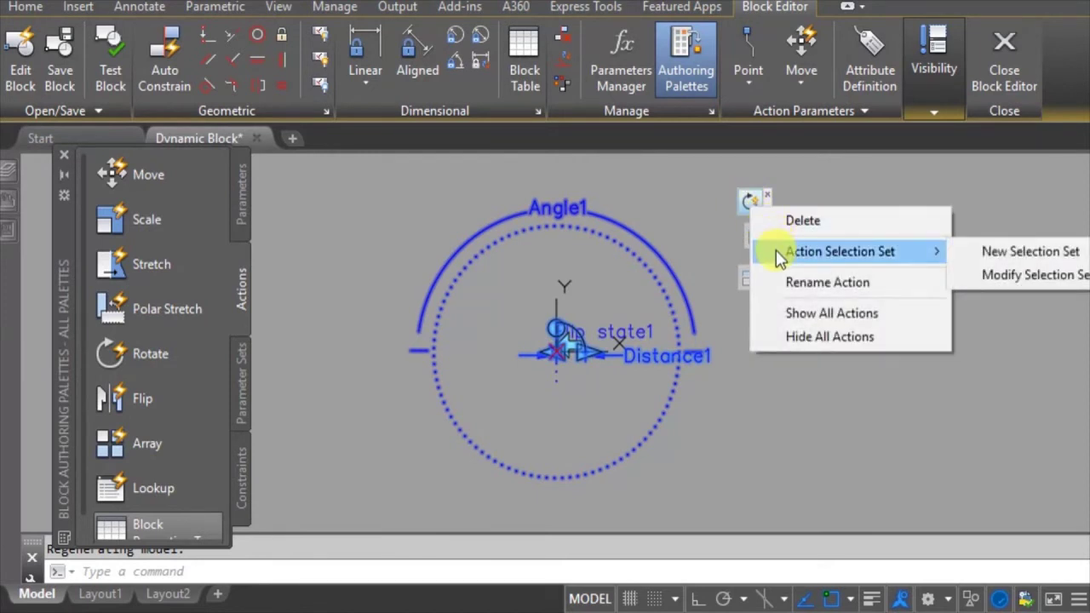
right_click(743, 198)
mouse_move(788, 244)
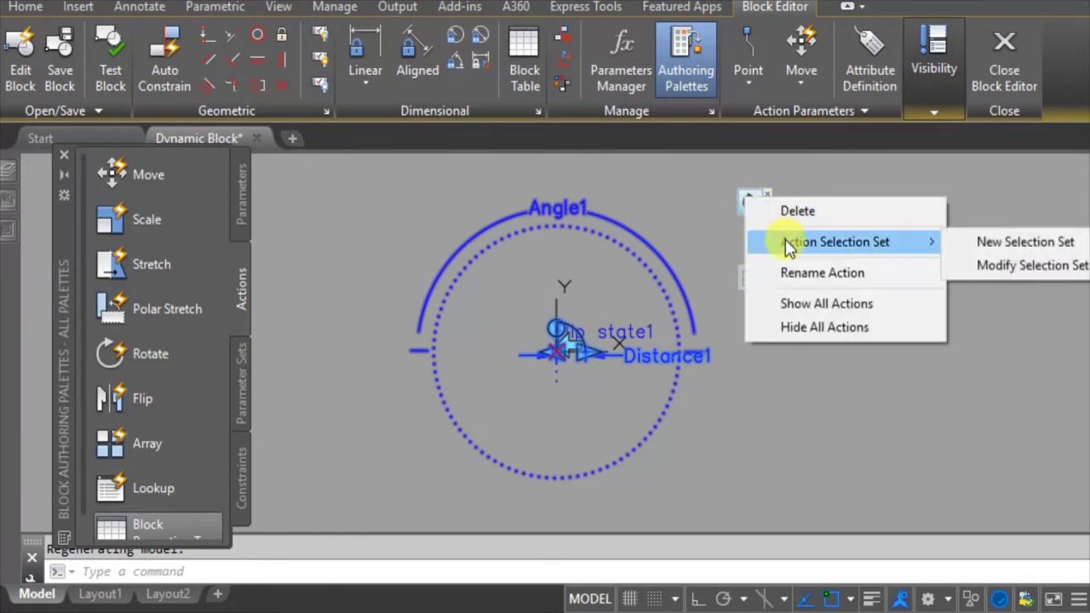
left_click(999, 269)
scroll(708, 294, "down", 2)
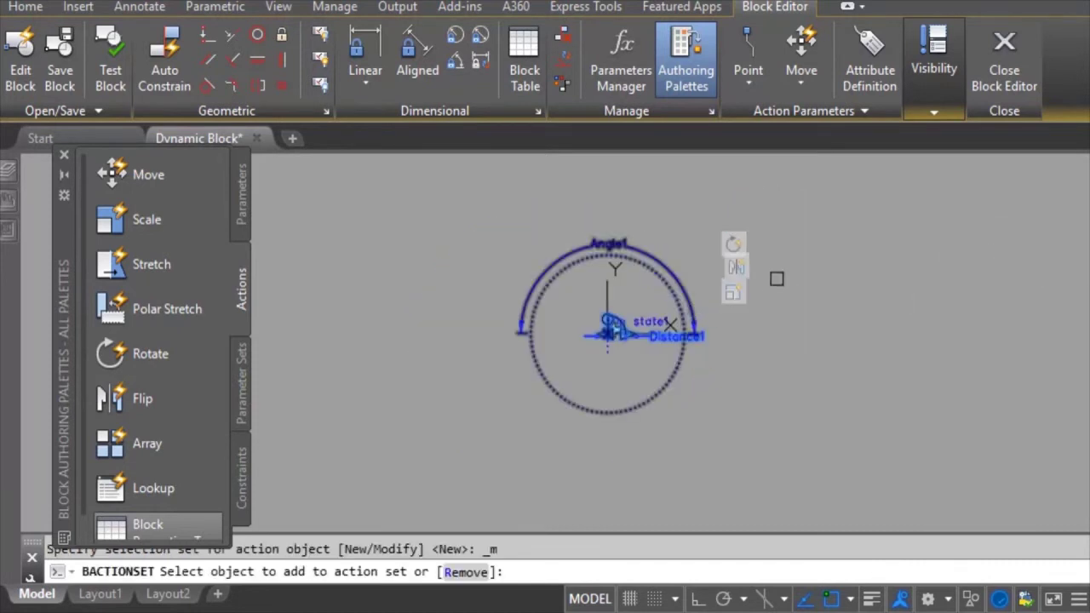
left_click(880, 188)
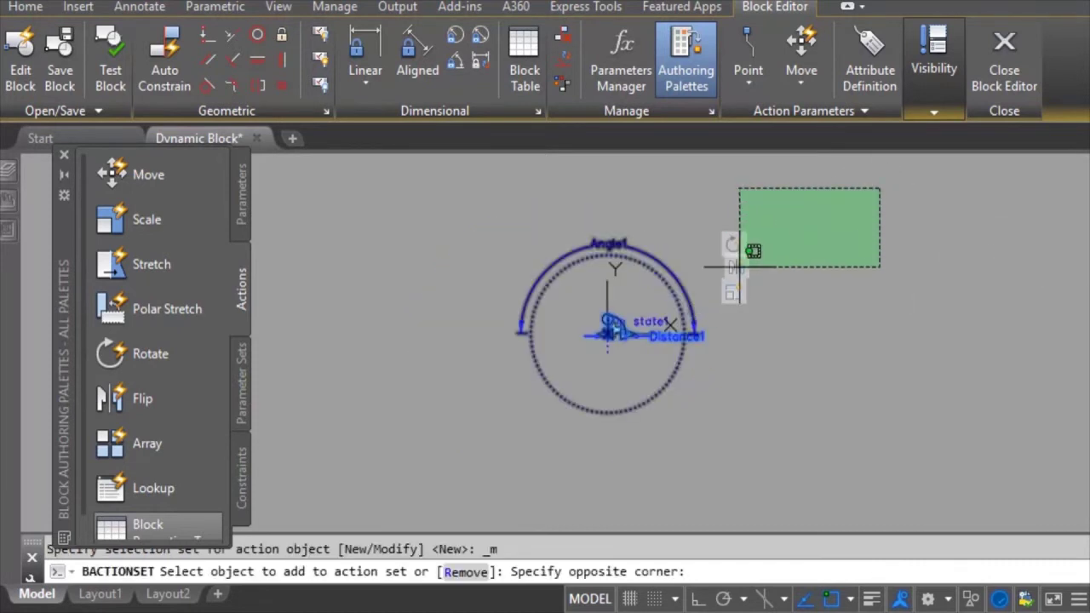
left_click(448, 463)
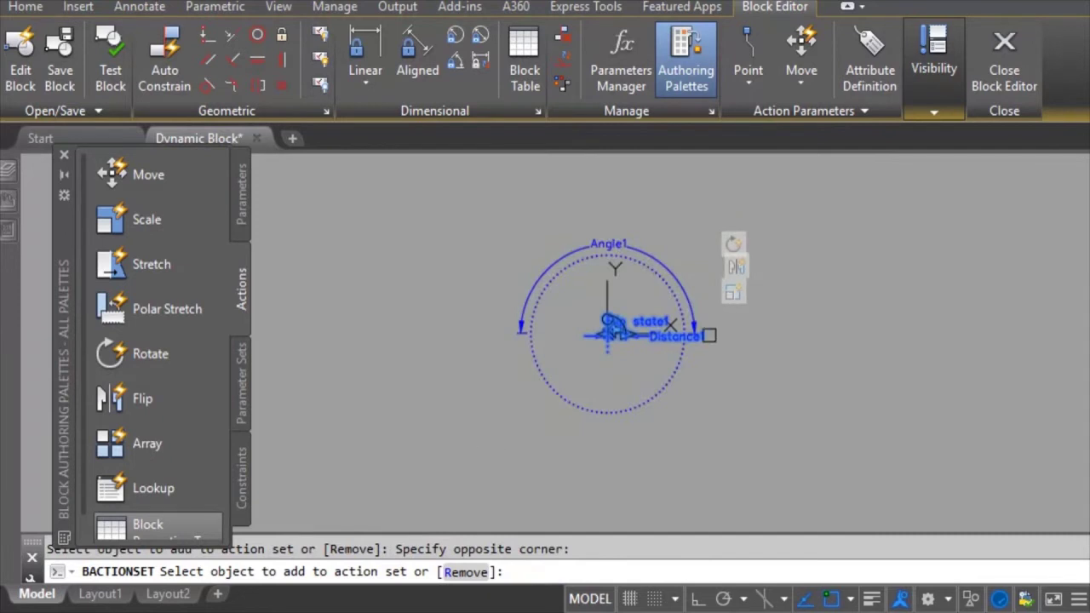
key("Return")
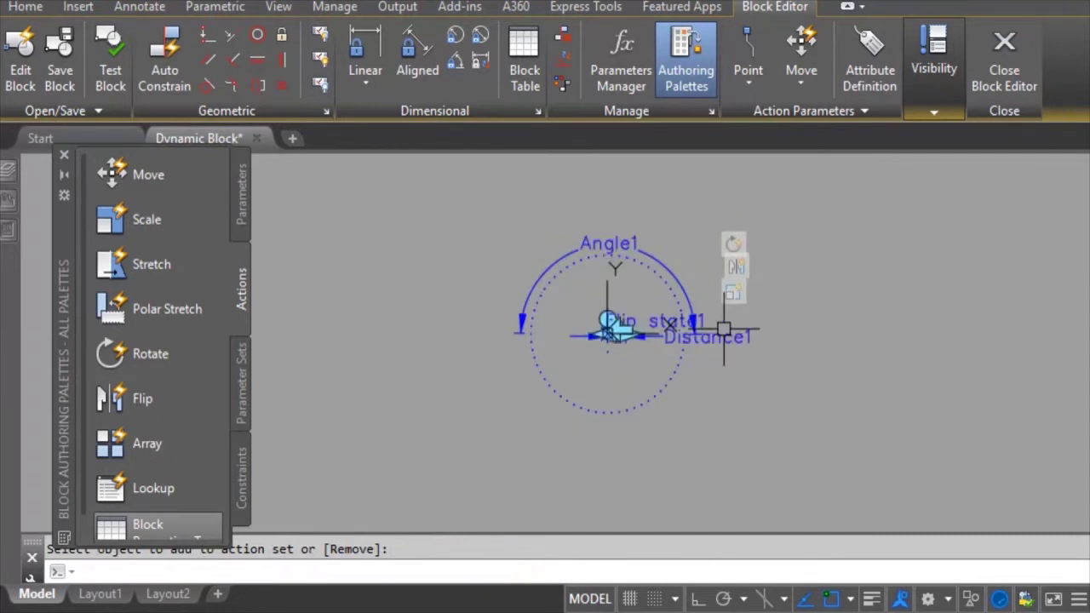
Modify the scale action's selection set to include the complete door symbol and all parameters
right_click(732, 292)
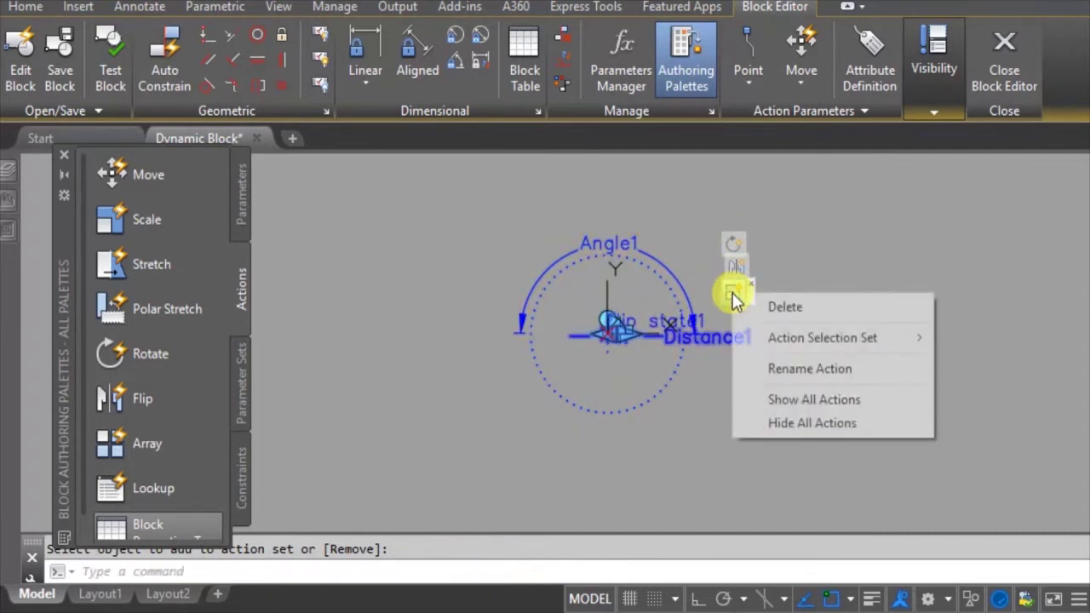
left_click(730, 290)
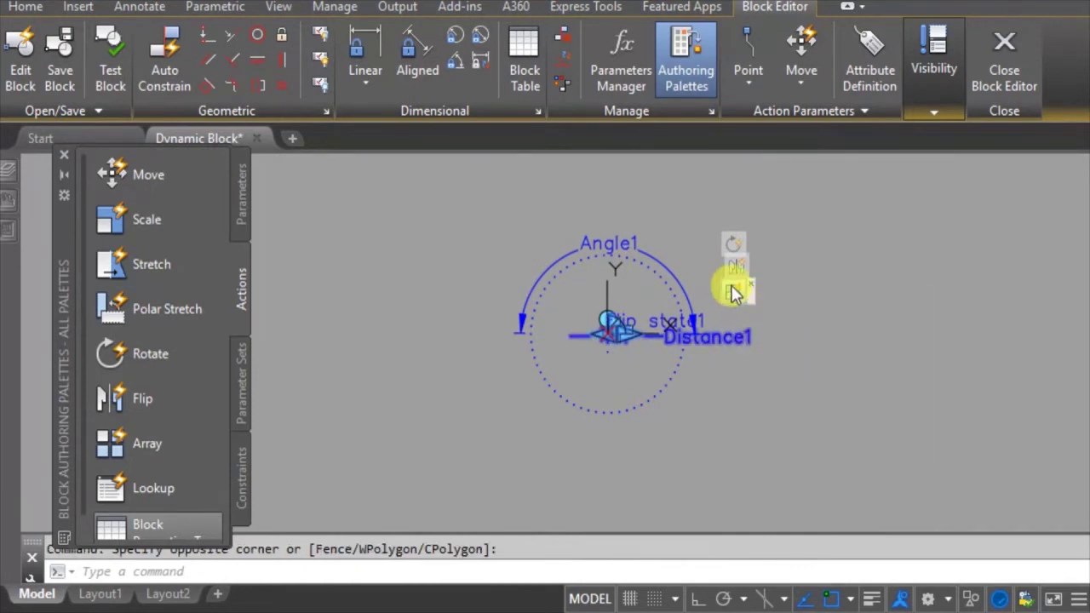
right_click(735, 294)
mouse_move(784, 336)
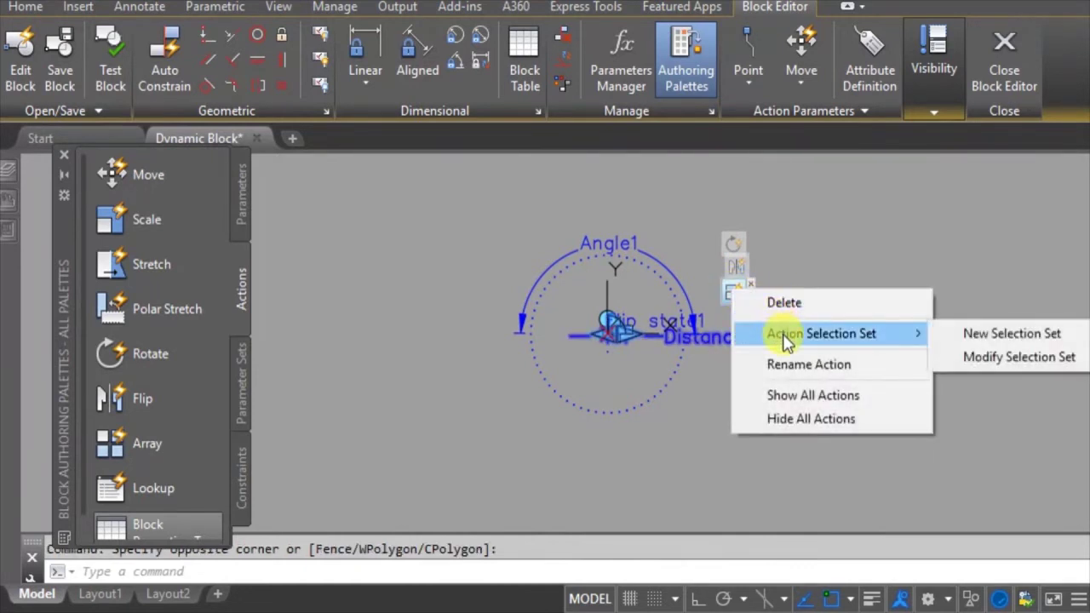
left_click(999, 354)
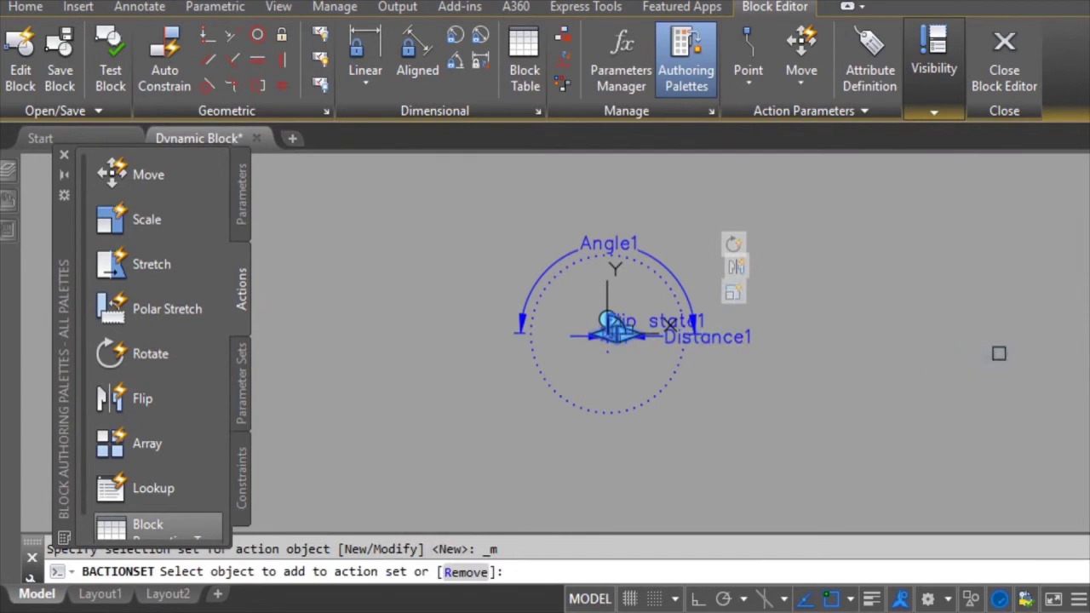
left_click(814, 198)
left_click(439, 464)
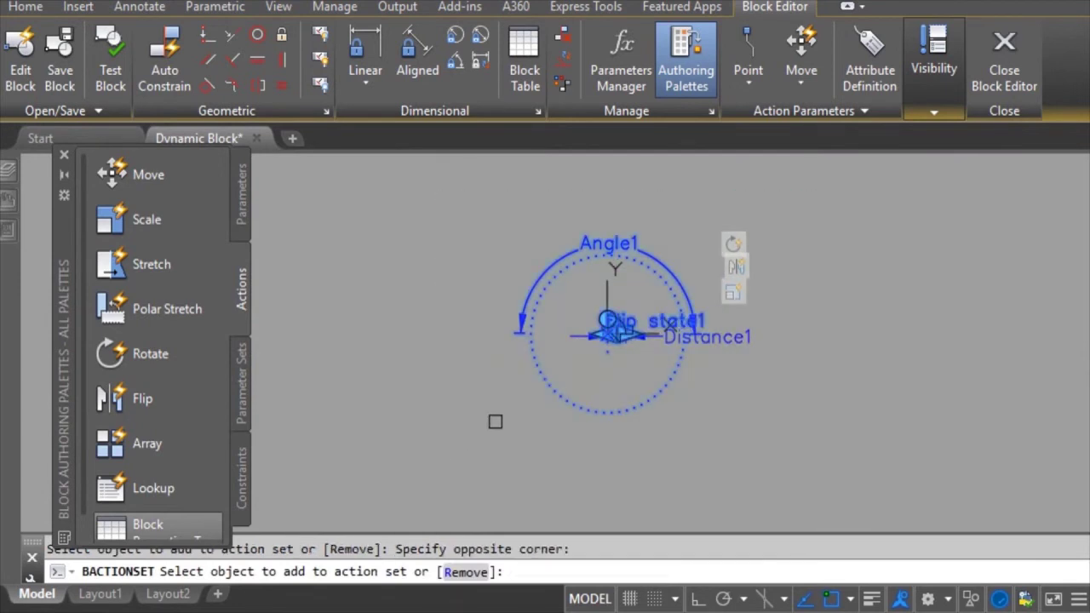
right_click(501, 377)
left_click(540, 393)
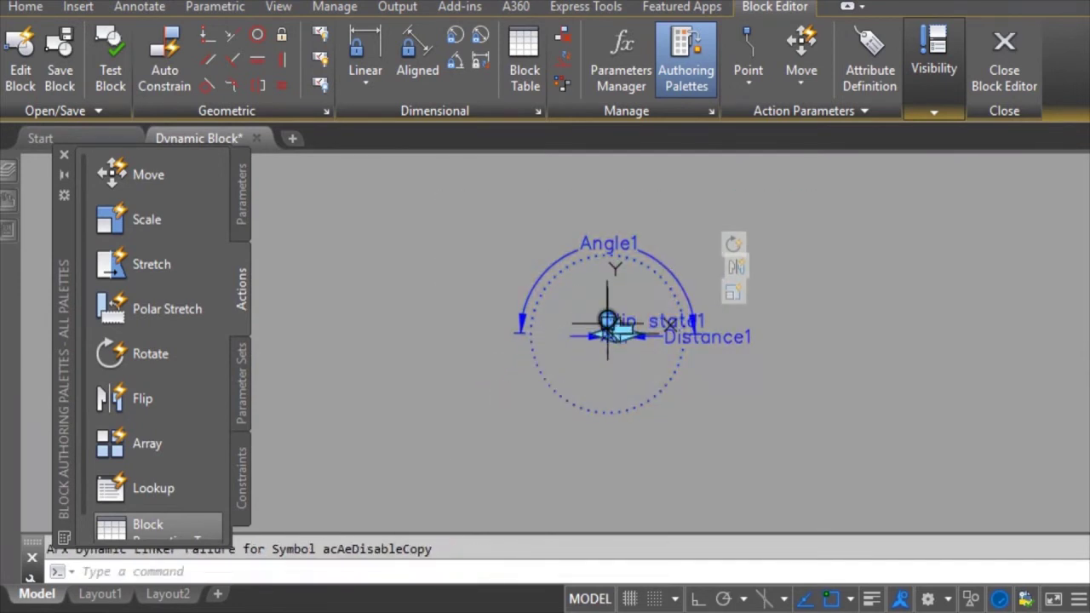
Close the Block Editor and save the modified action selection sets to the door block
scroll(596, 329, "up", 6)
scroll(584, 382, "down", 2)
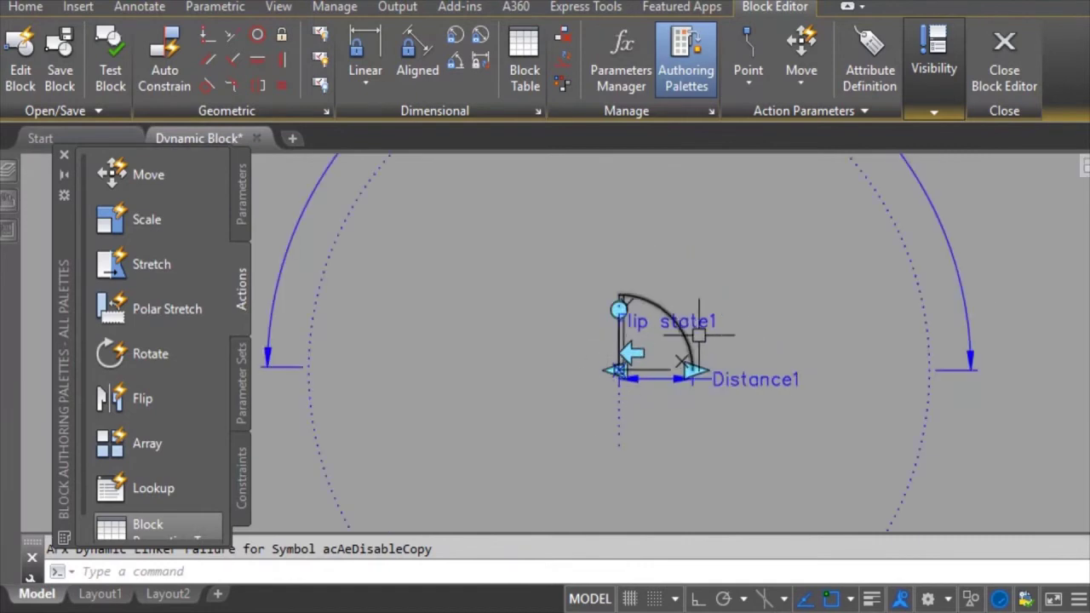
middle_click_drag(676, 243, 564, 259)
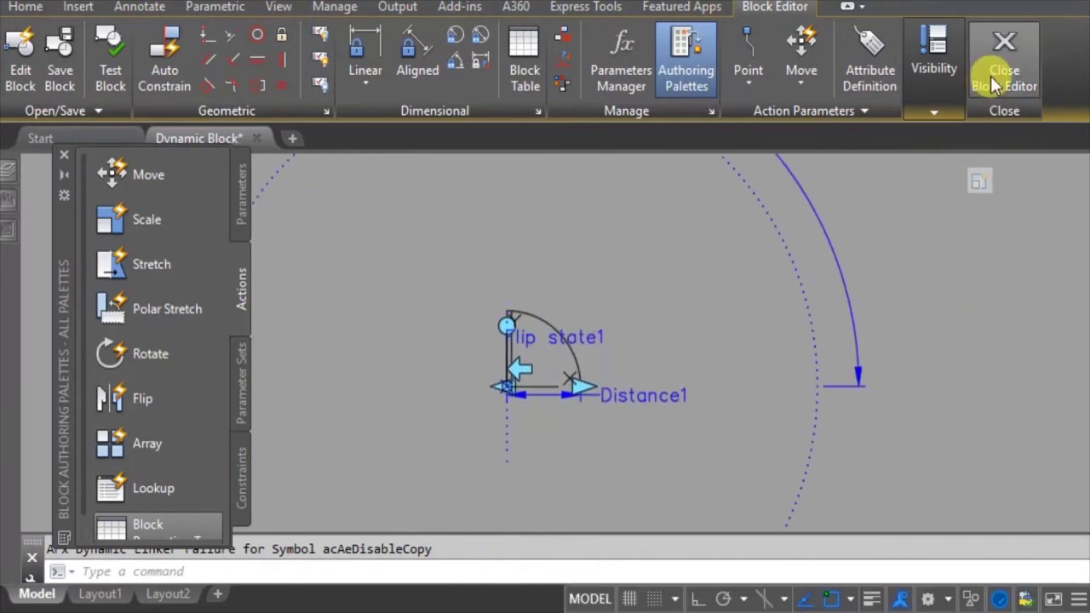
left_click(990, 76)
left_click(590, 292)
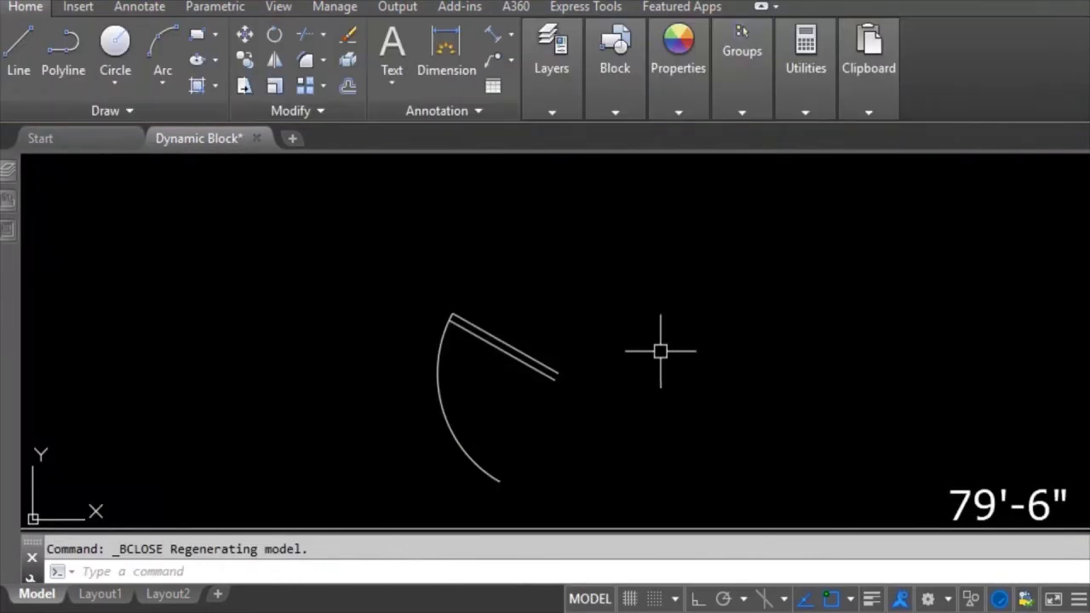
Flip the door block with its flip grip, rotate it until the leaf stands nearly upright, and test the flip grip again
left_click(450, 358)
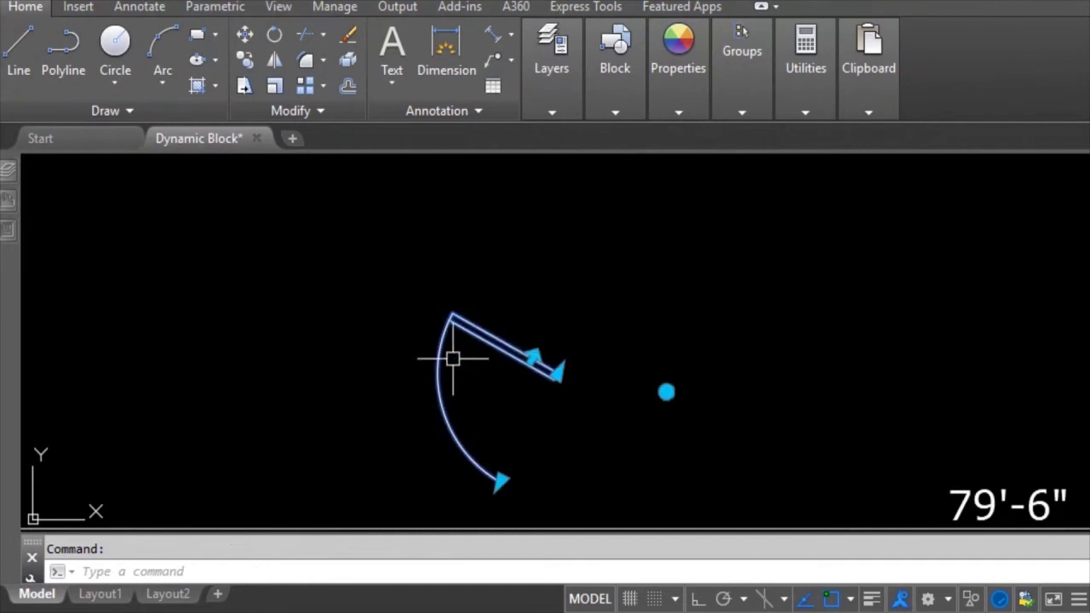
left_click(532, 357)
middle_click_drag(520, 383, 630, 339)
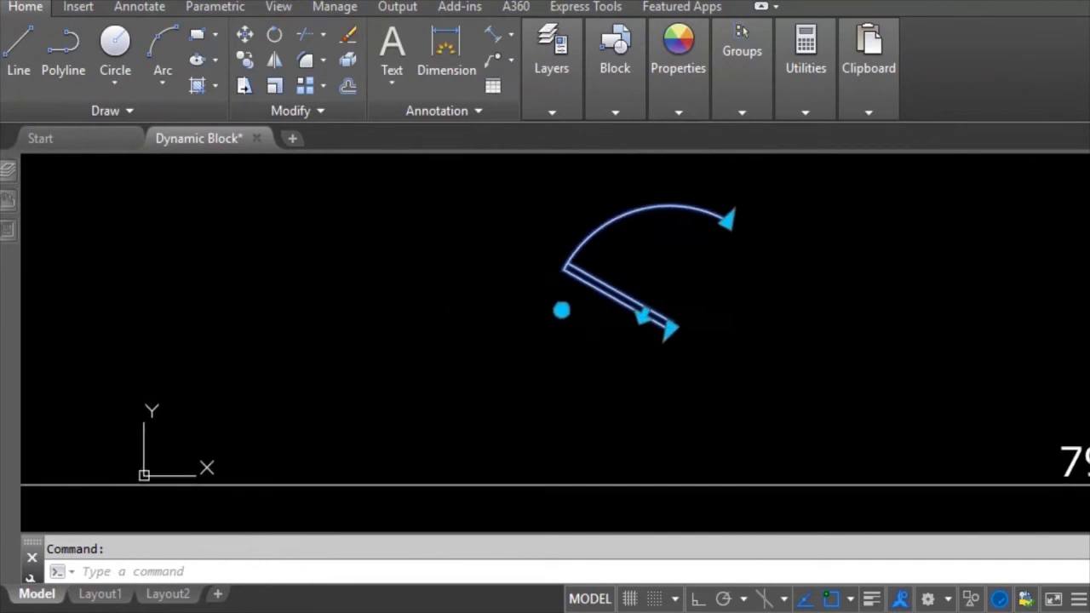
left_click(562, 310)
left_click(658, 255)
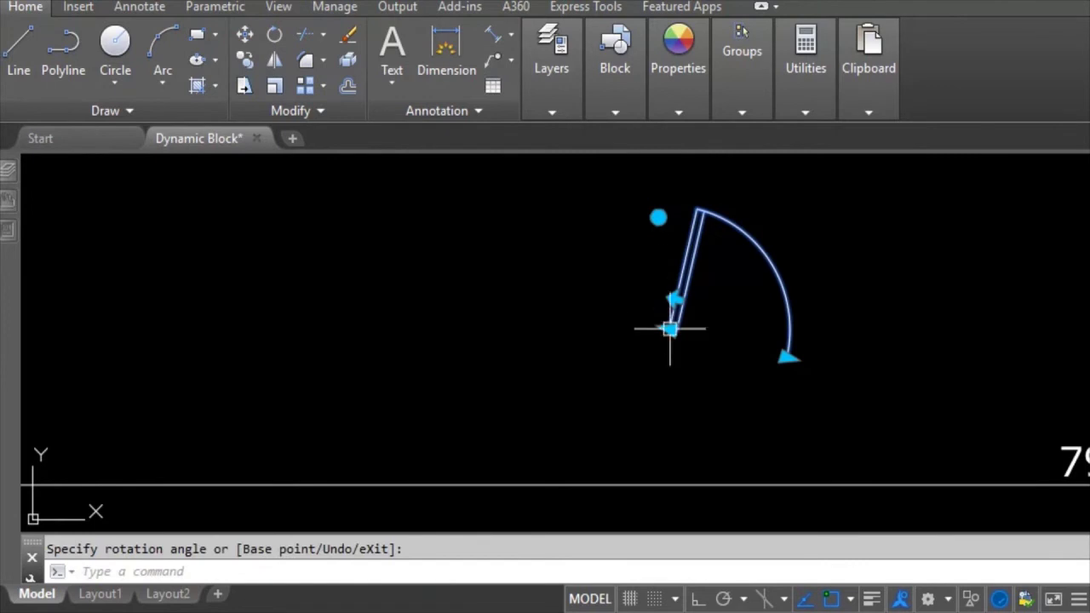
left_click(677, 343)
left_click(676, 299)
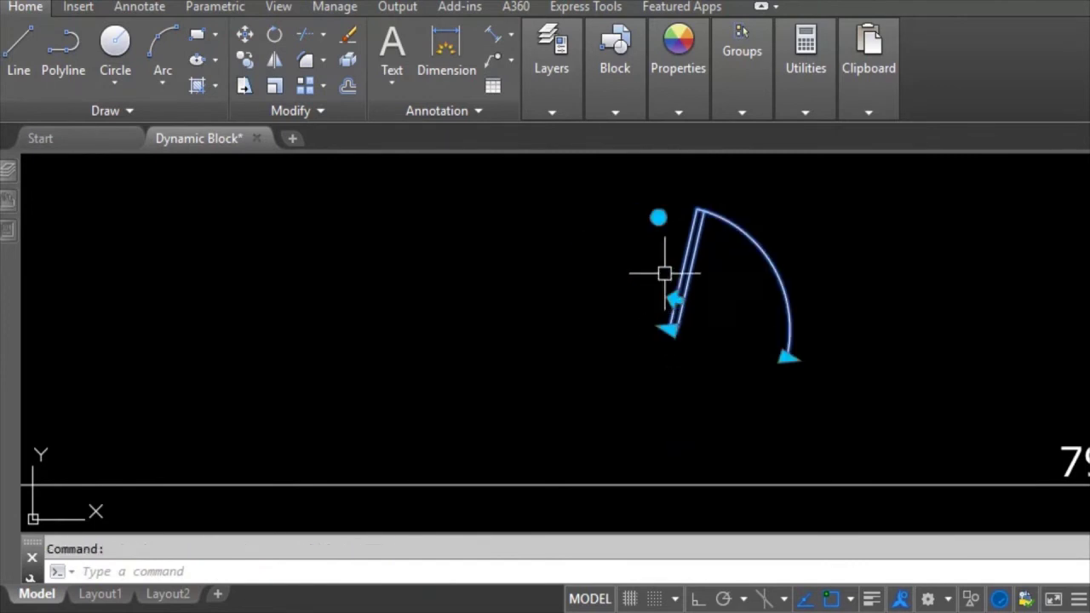
Enlarge the door block with its scale grip and rotate it until the leaf lies nearly horizontal
left_click(789, 357)
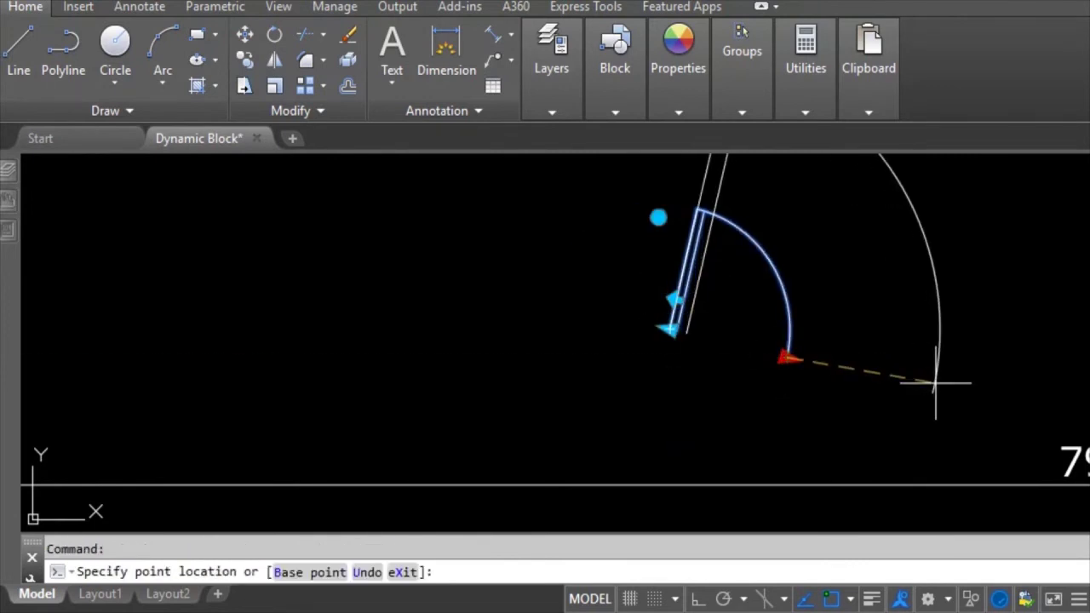
left_click(935, 393)
scroll(679, 372, "down", 2)
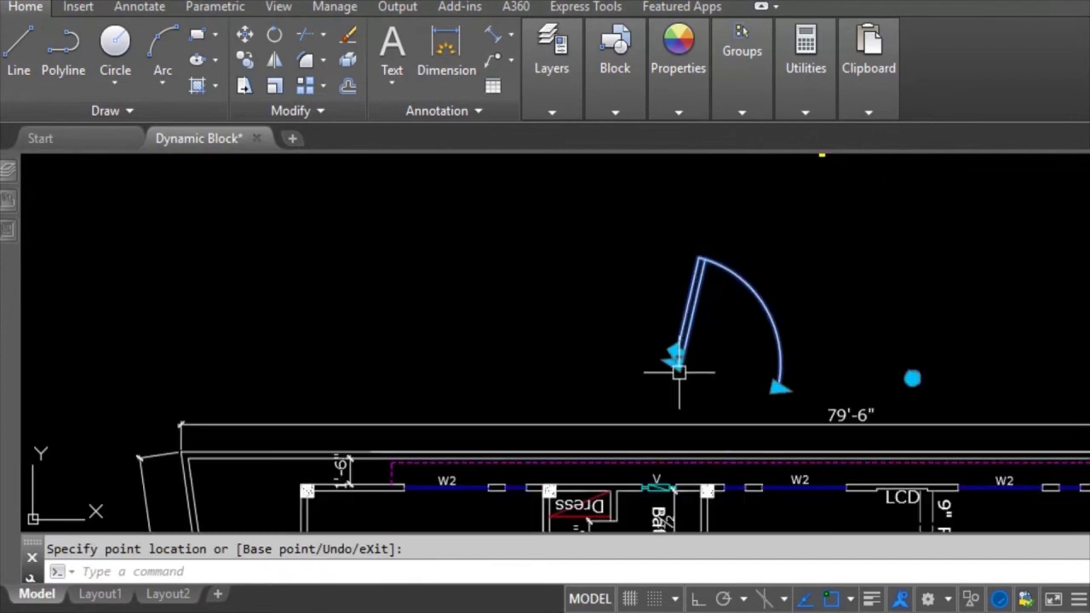
middle_click_drag(777, 389, 616, 417)
left_click(747, 414)
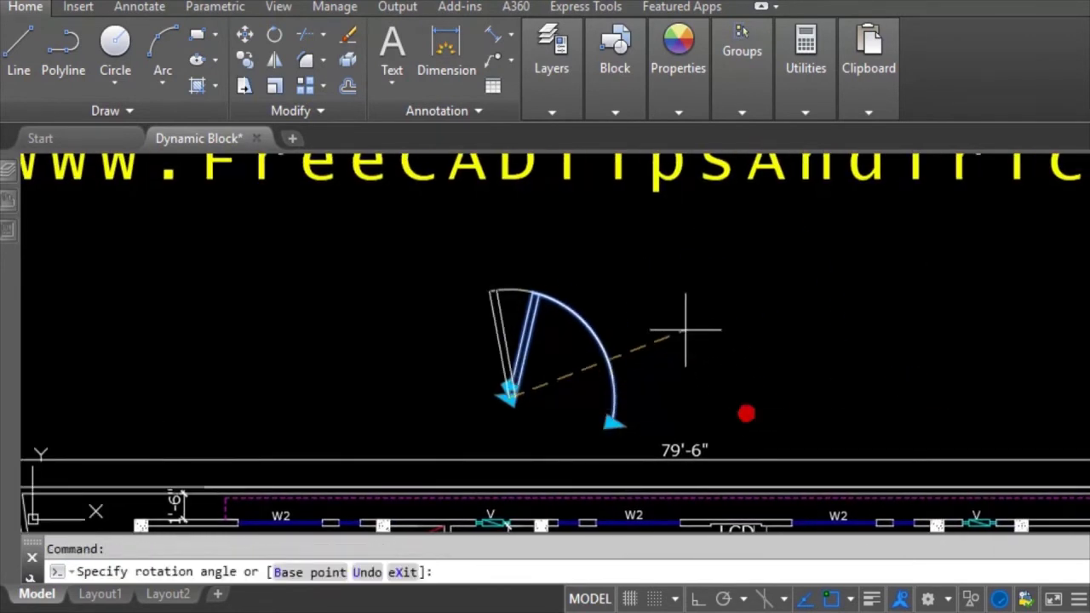
left_click(558, 300)
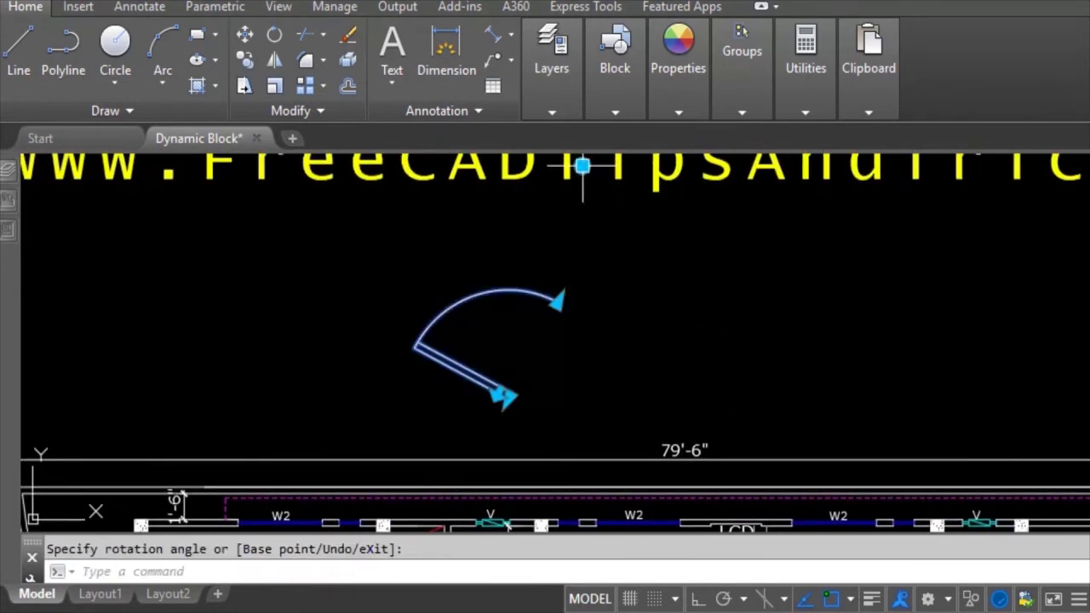
left_click(558, 299)
left_click(518, 246)
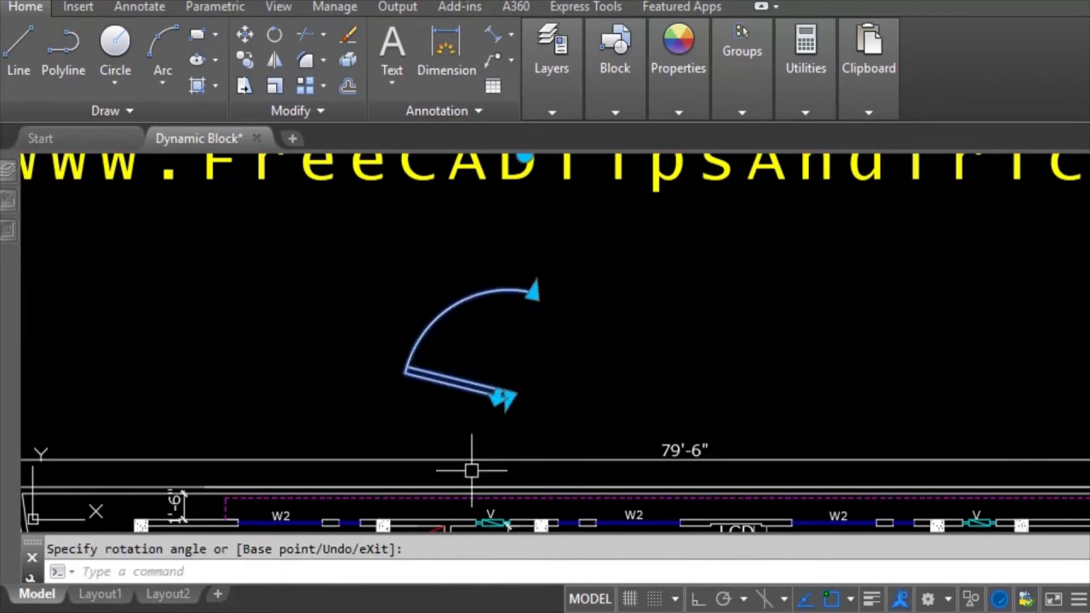
Insert another DOOR block at scale 1 and rotation 0 beside the existing one and select it
type("i")
key("Return")
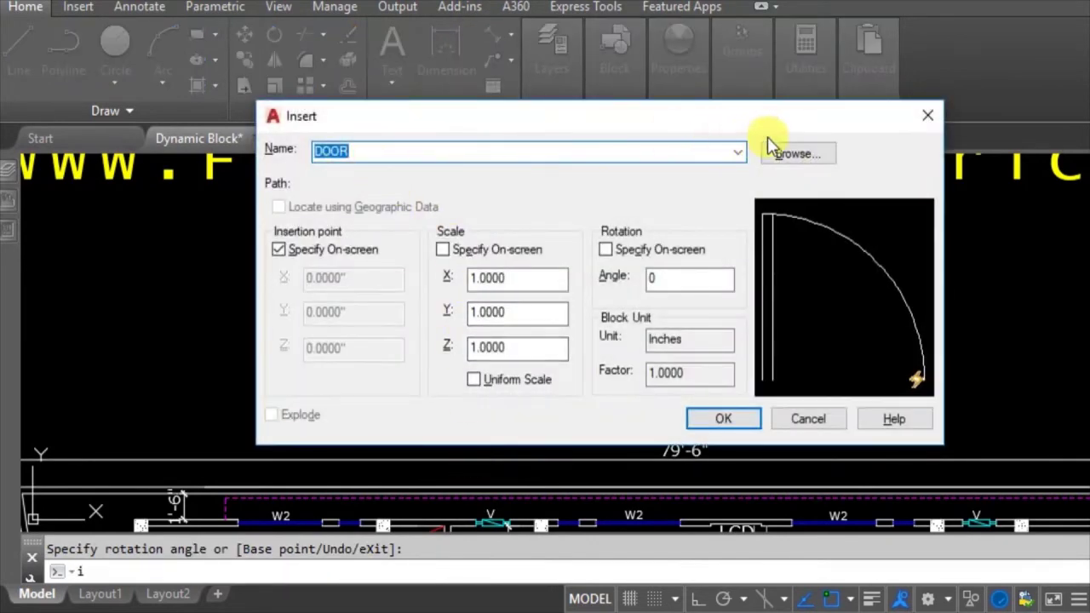
left_click(723, 418)
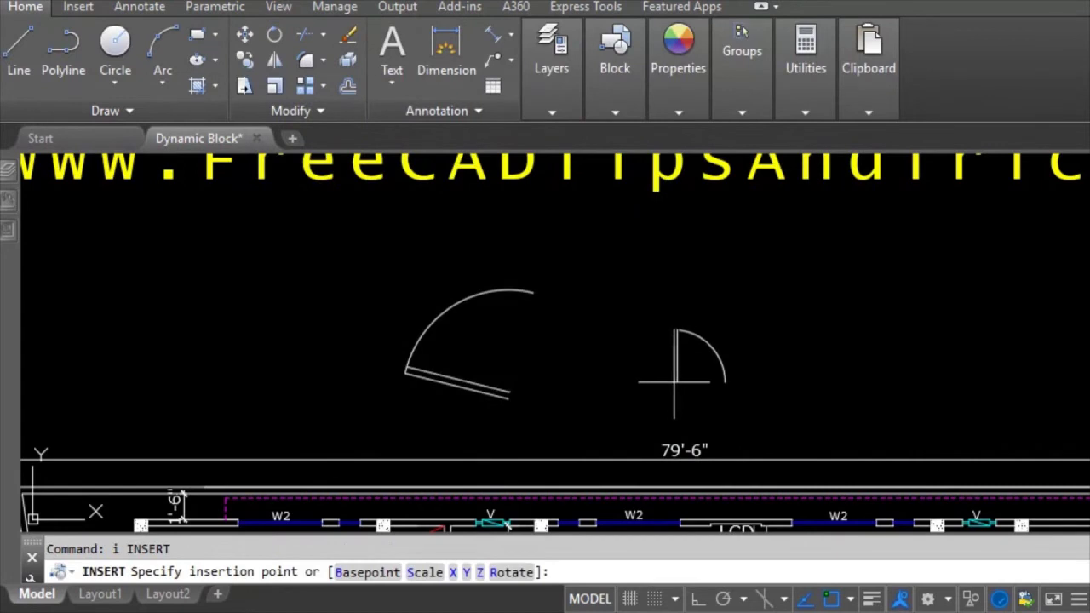
scroll(674, 379, "up", 2)
left_click(696, 334)
left_click(696, 312)
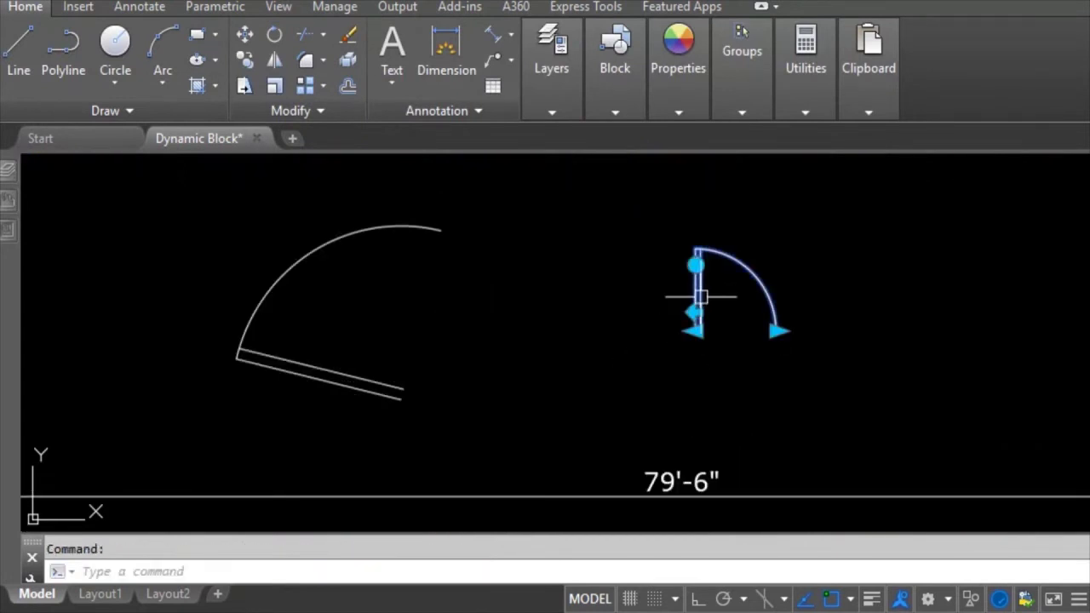
Rotate the new door block with its rotation grip and flip its swing to the opposite side
scroll(692, 281, "up", 4)
left_click(684, 244)
left_click(541, 333)
left_click(728, 287)
left_click(734, 253)
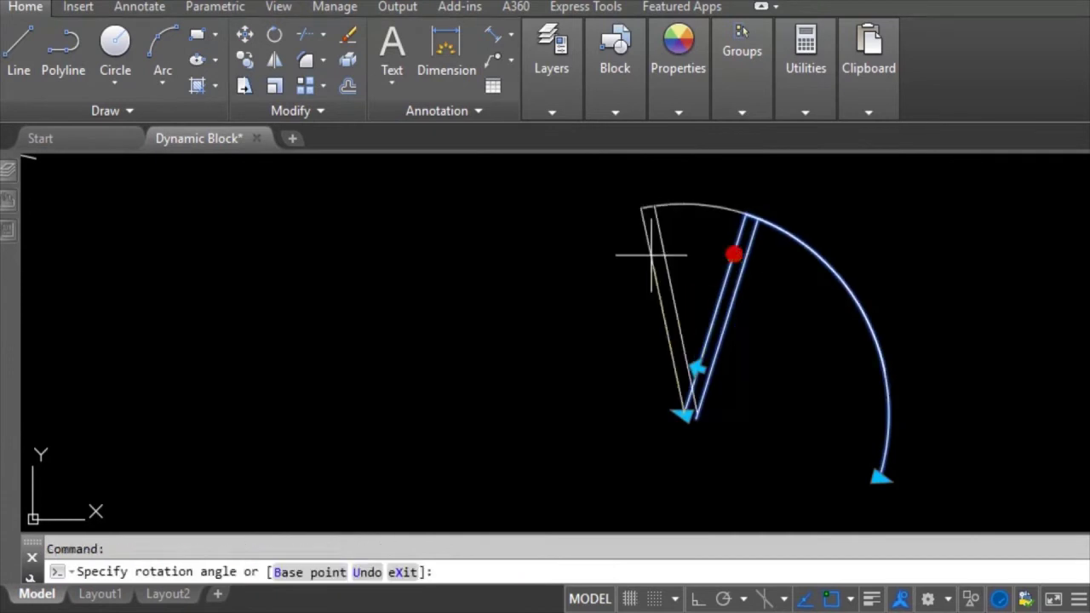
left_click(628, 260)
left_click(666, 370)
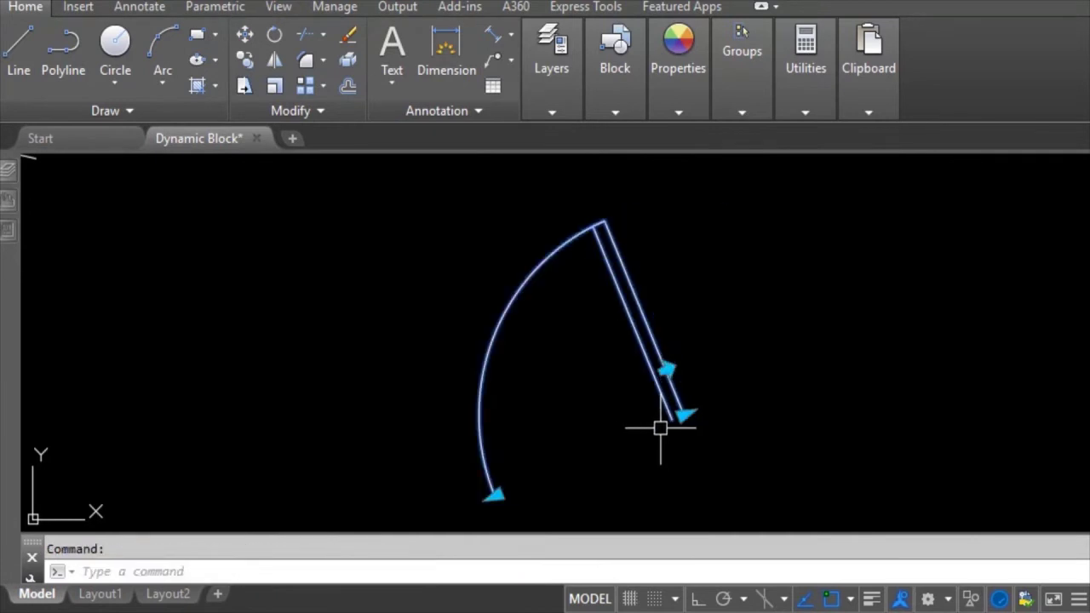
left_click(659, 427)
scroll(697, 436, "up", 2)
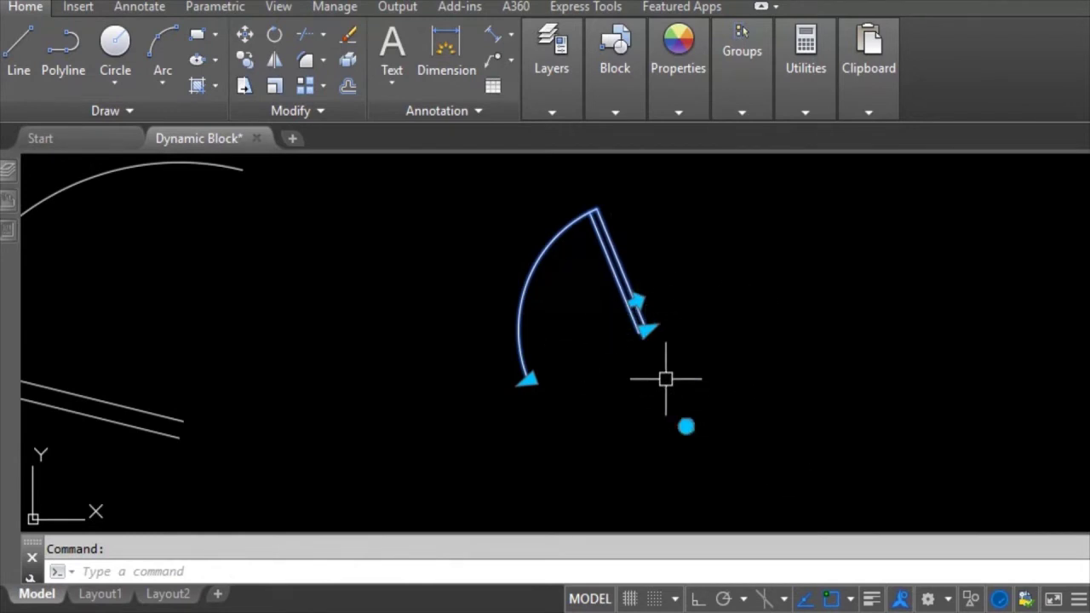
Open the selected door block in the Block Editor
right_click(586, 292)
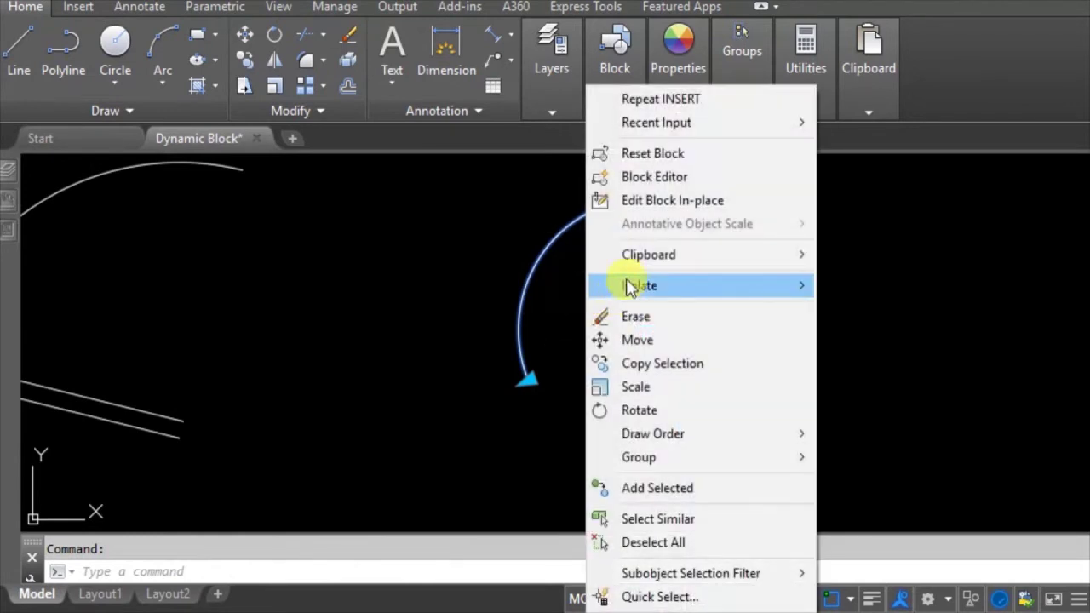
left_click(638, 176)
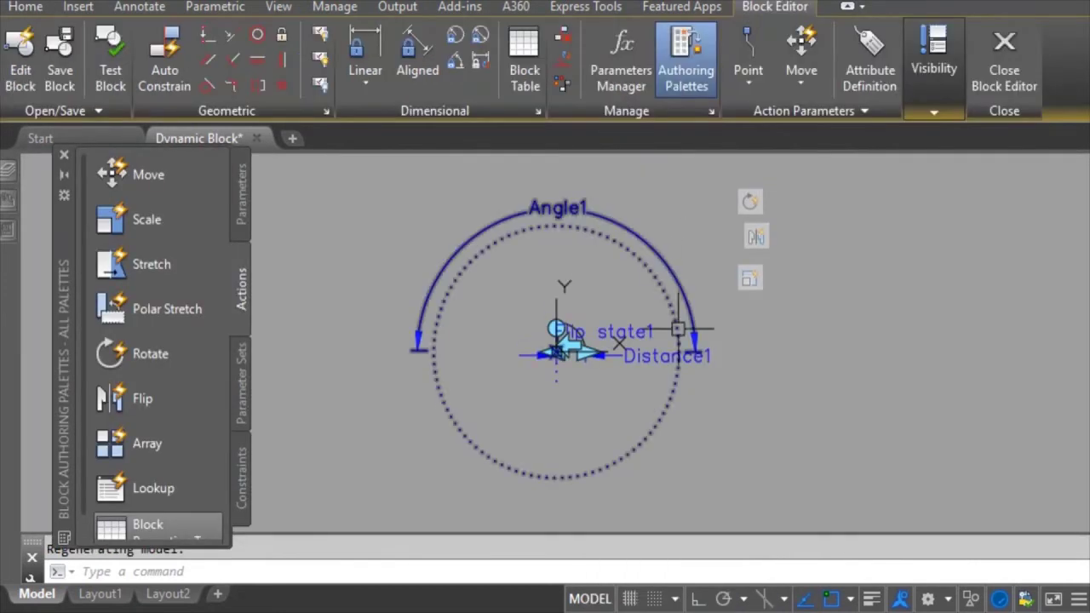
right_click(758, 233)
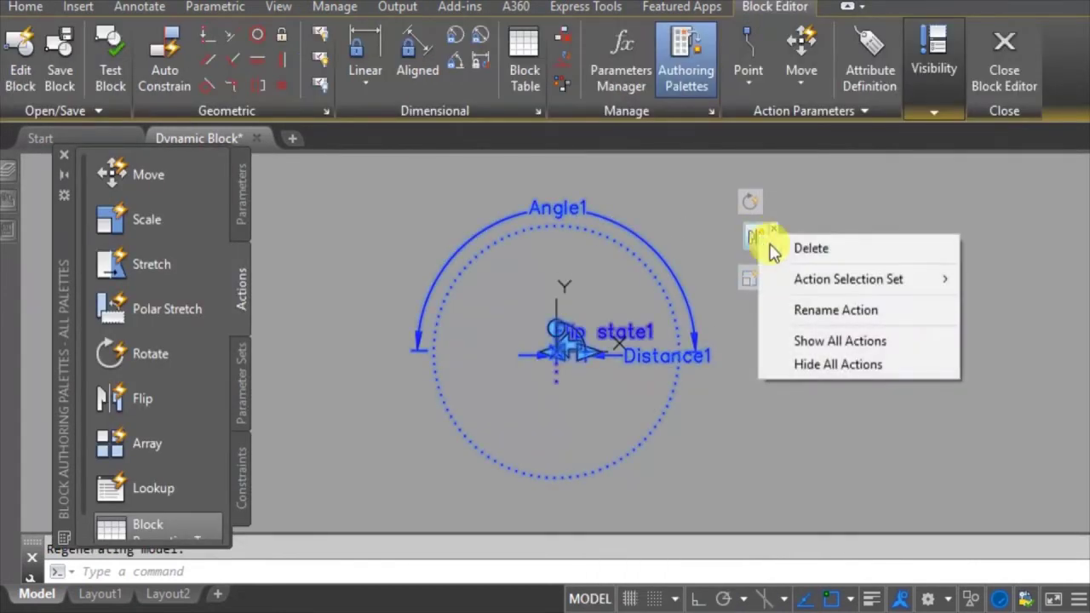
mouse_move(810, 279)
left_click(1039, 304)
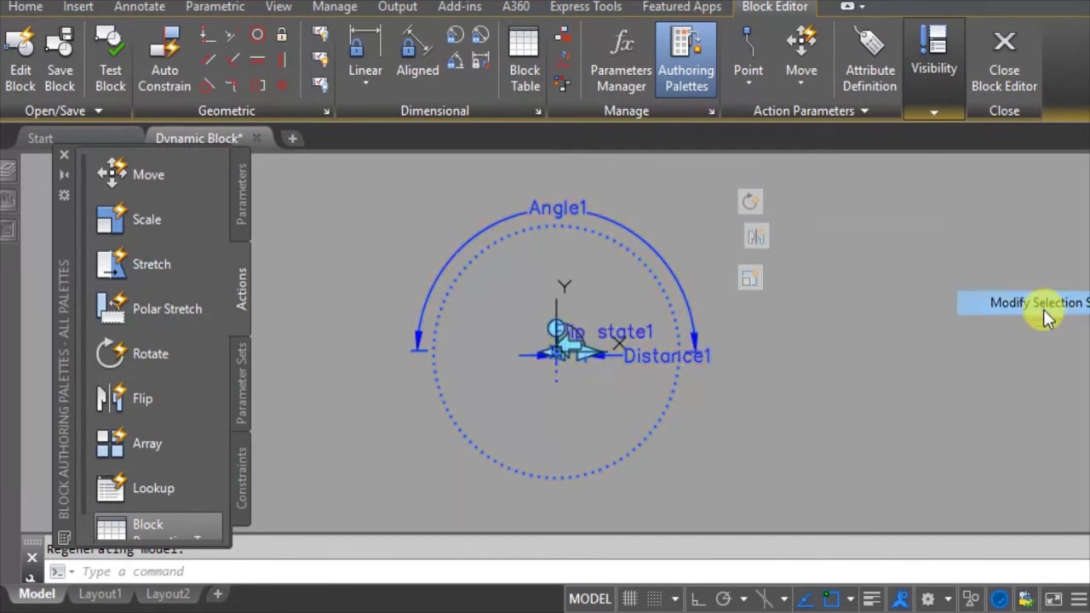
scroll(598, 332, "down", 2)
scroll(621, 344, "up", 2)
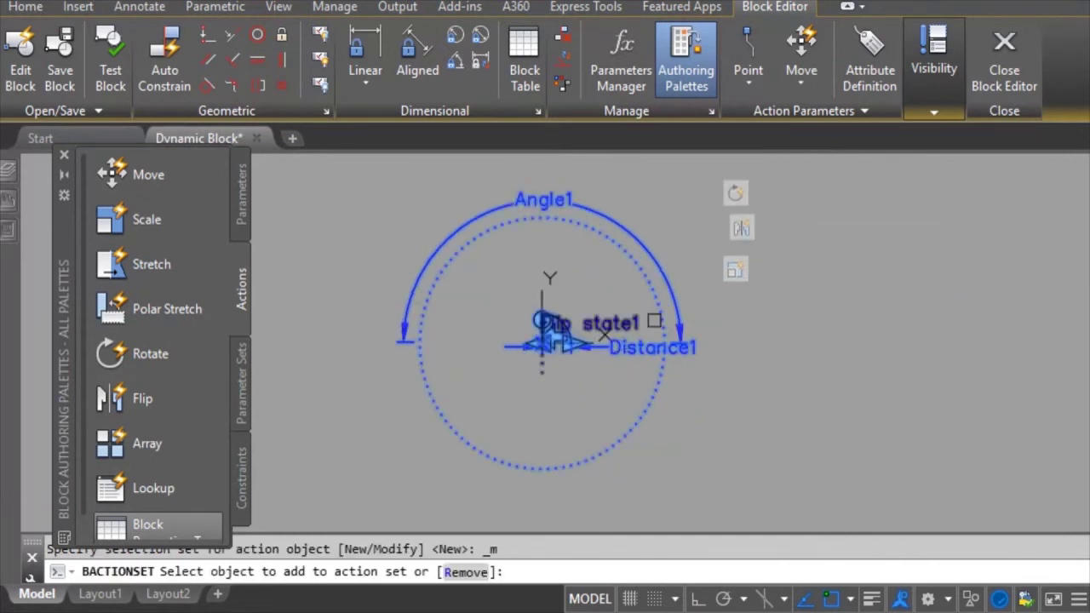
scroll(644, 348, "up", 3)
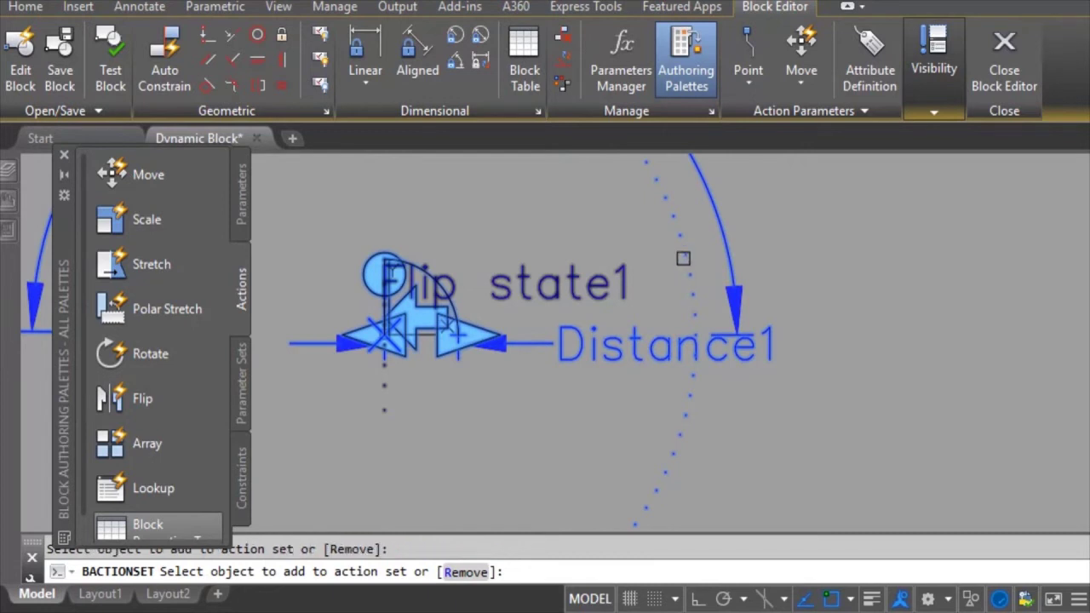
scroll(562, 379, "down", 5)
left_click(744, 226)
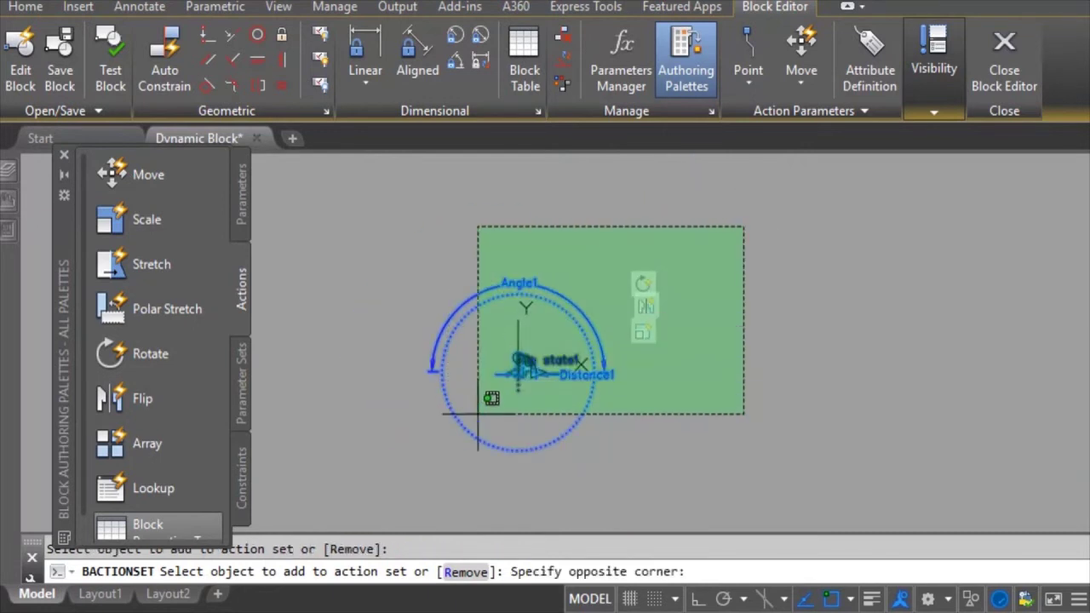
left_click(477, 446)
scroll(554, 355, "up", 6)
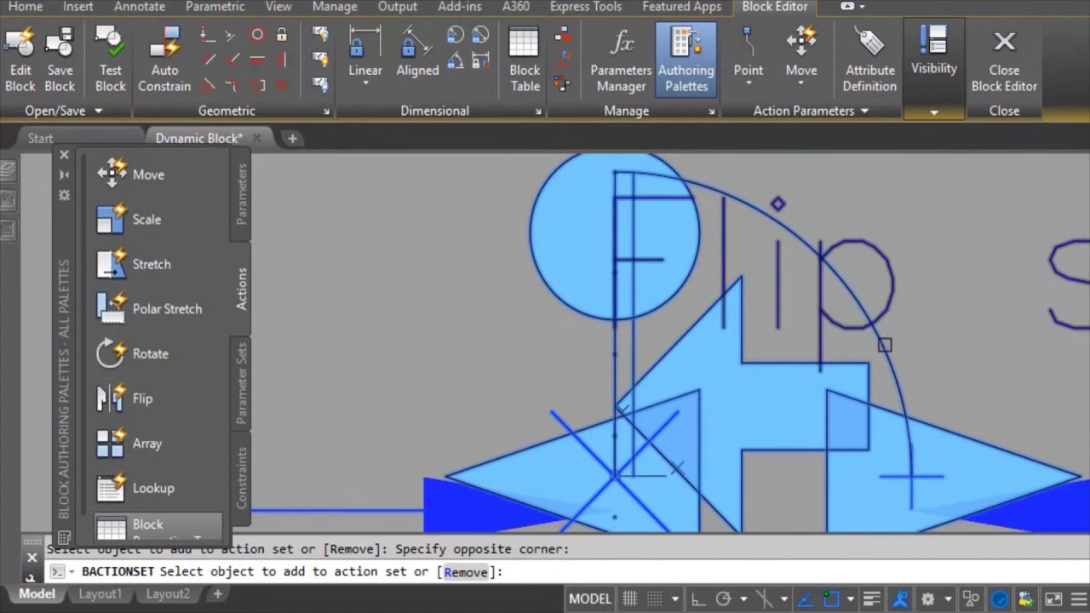
scroll(624, 302, "down", 5)
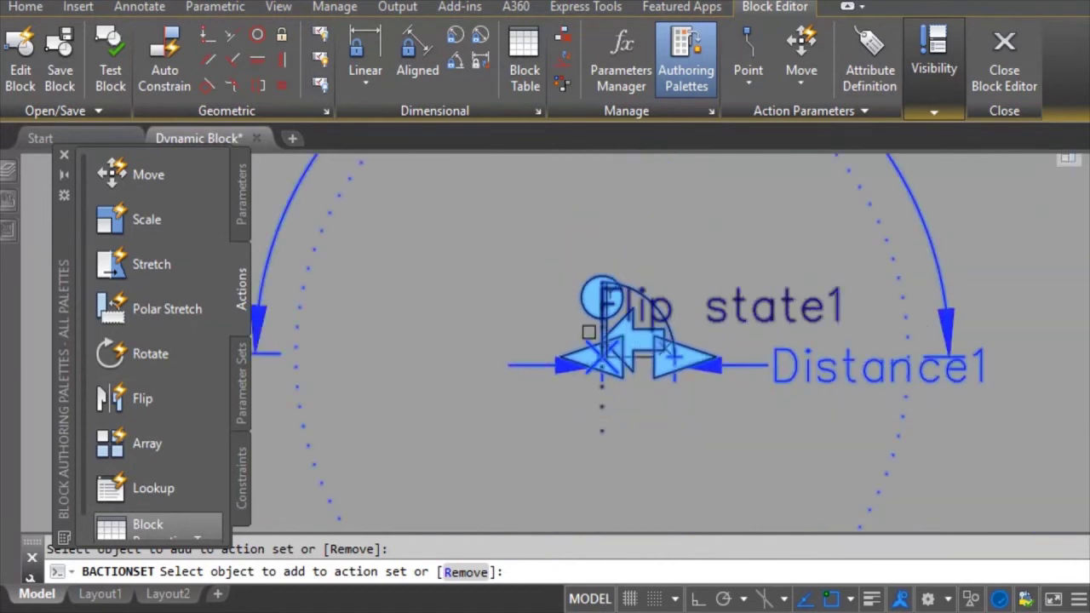
scroll(603, 332, "down", 3)
key("Escape")
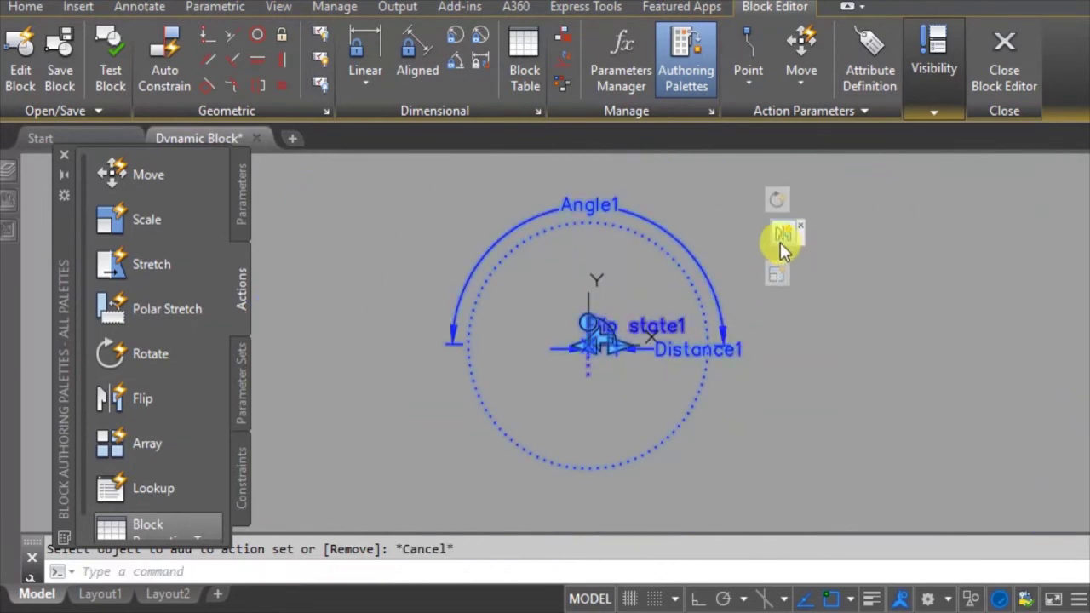
Start a new selection set for the flip action with the door's arc, its leaf and the Flip state1 parameter
right_click(785, 236)
mouse_move(841, 277)
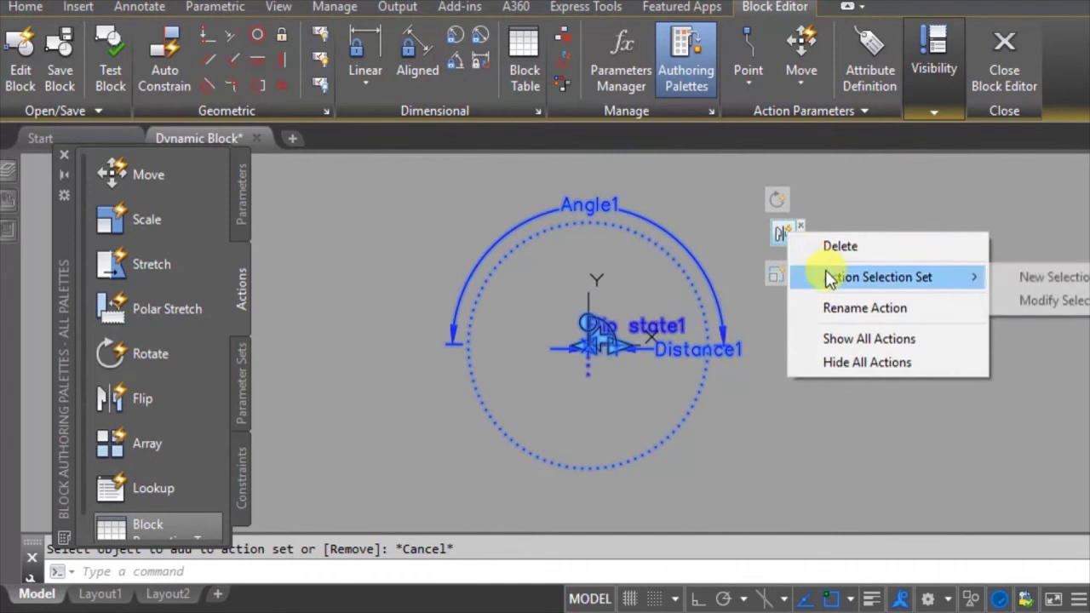
left_click(1055, 278)
scroll(649, 344, "up", 8)
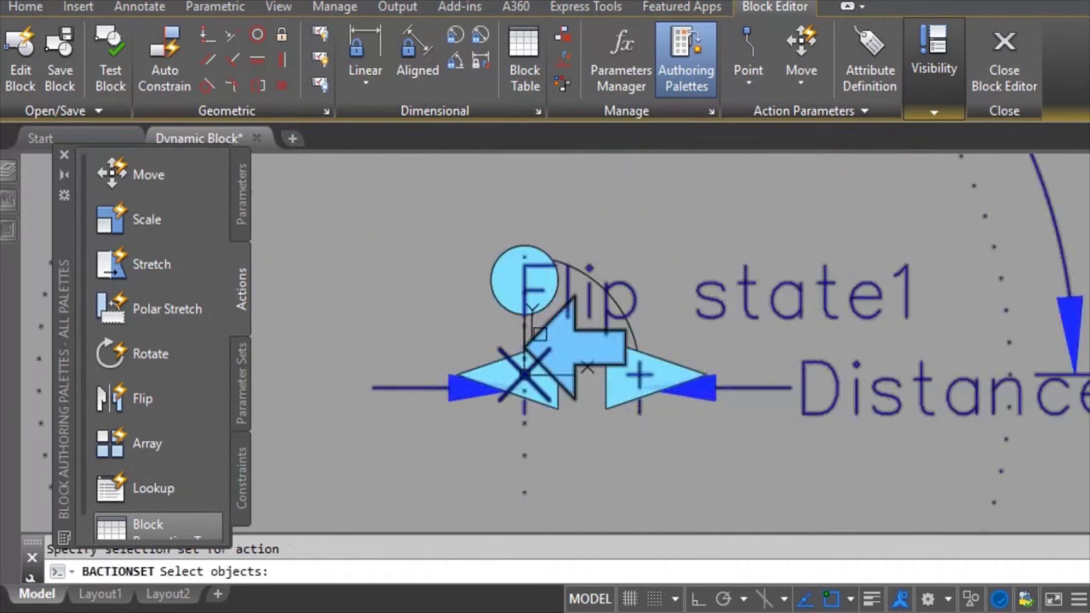
left_click(772, 332)
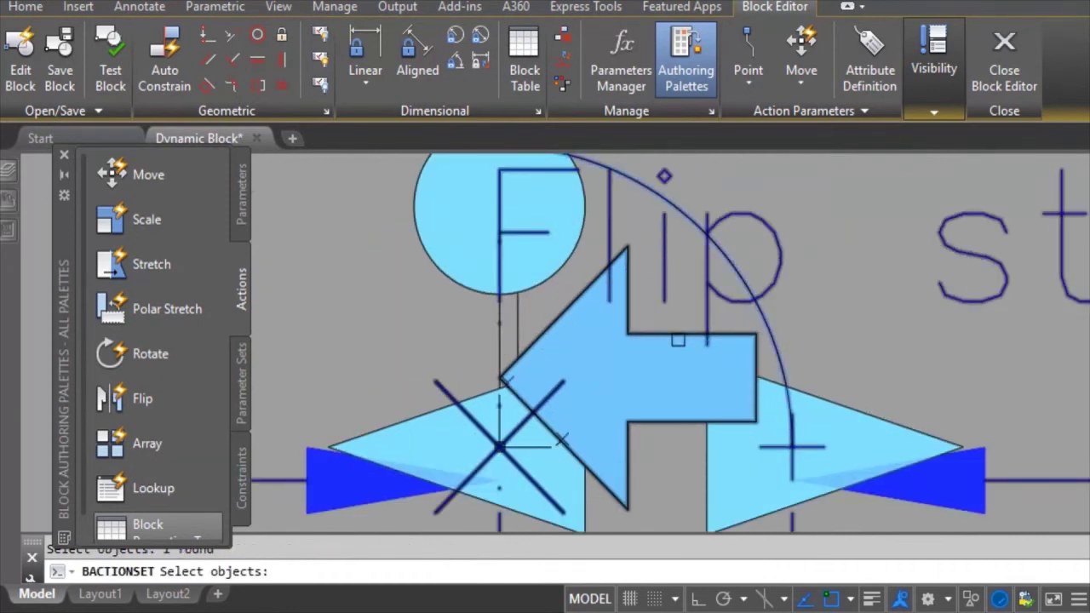
left_click(518, 316)
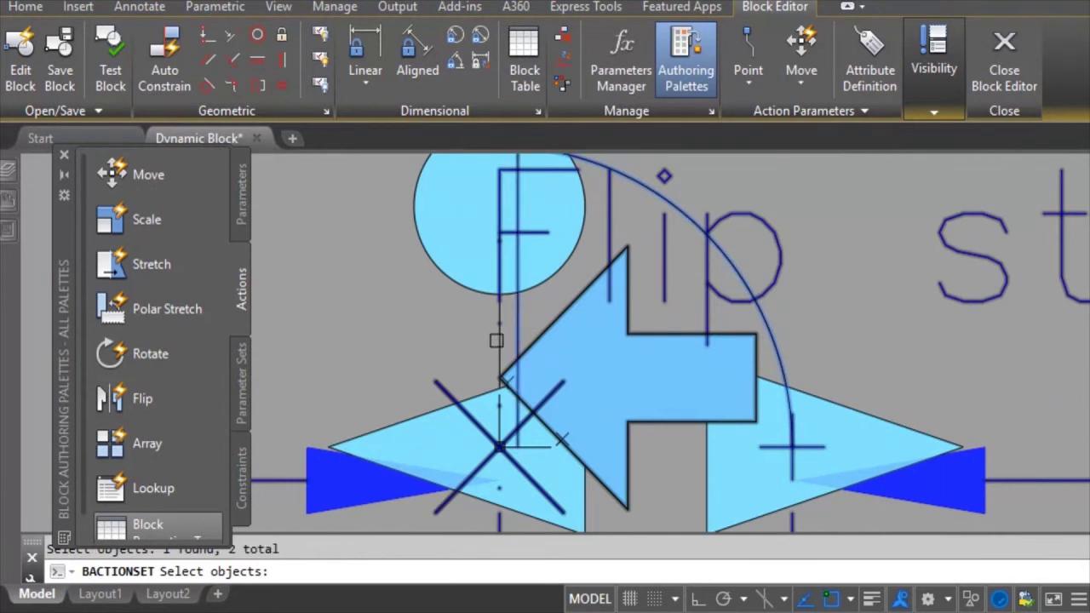
left_click(496, 340)
scroll(607, 319, "down", 3)
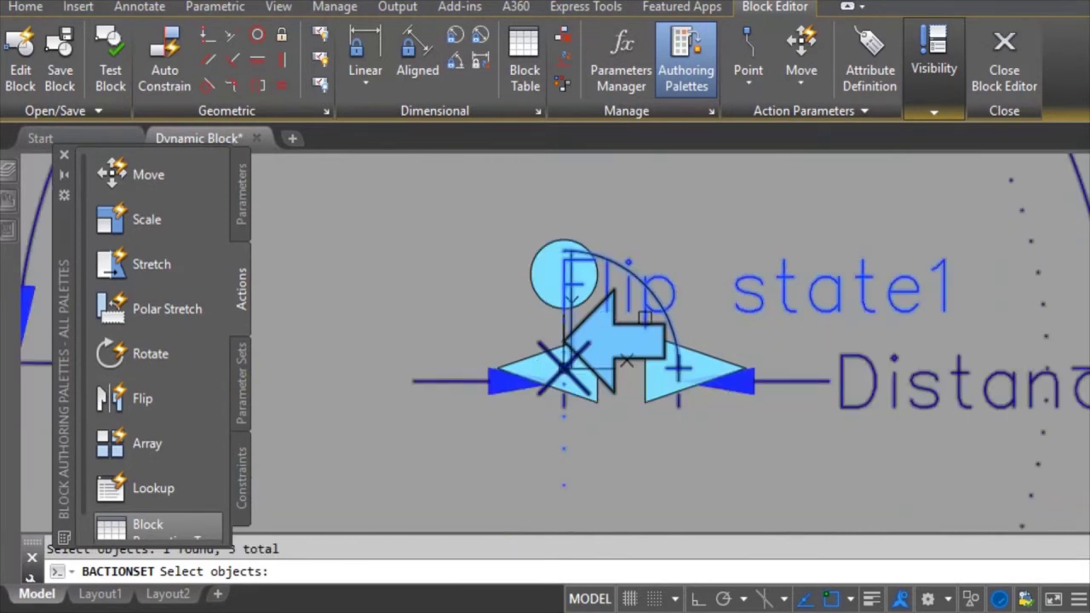
Add the Distance1 parameter to the flip action's new selection set and complete the set without the Angle1 parameter
left_click(858, 229)
left_click(748, 354)
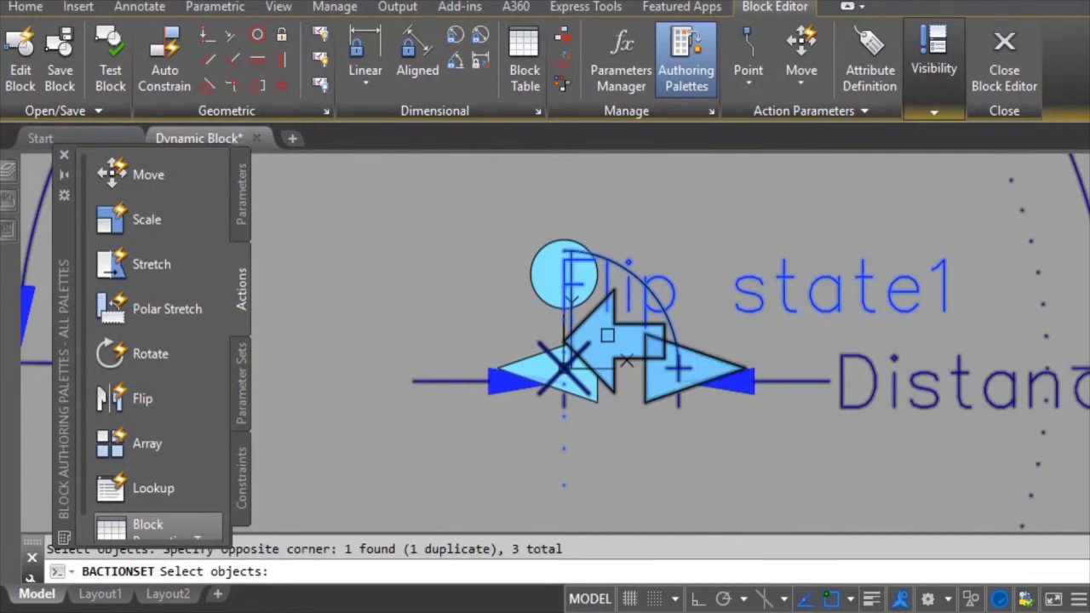
scroll(600, 334, "up", 2)
scroll(600, 334, "down", 2)
left_click(865, 434)
left_click(783, 275)
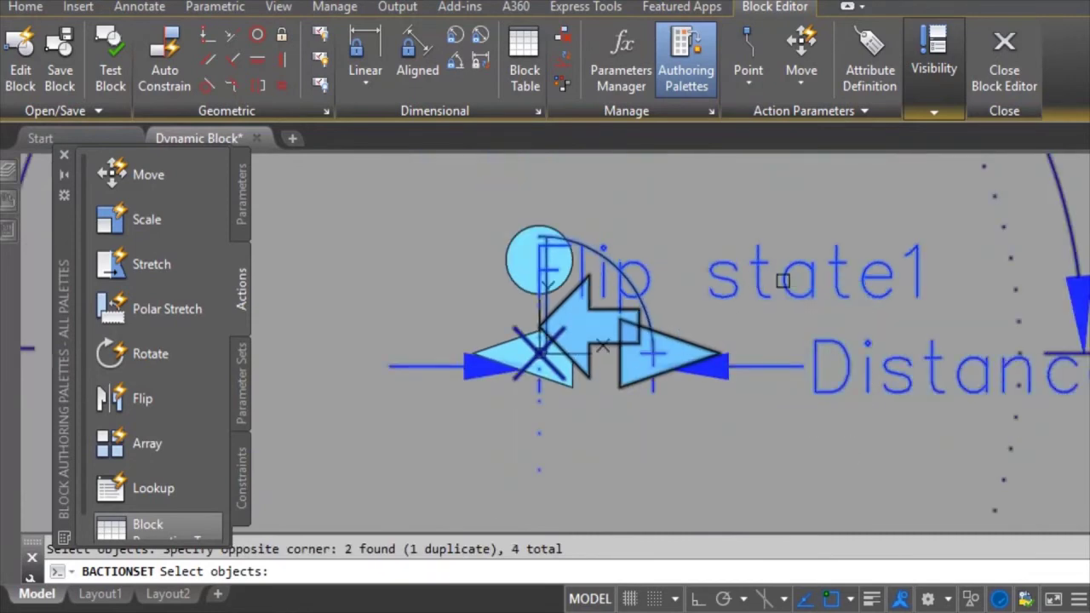
scroll(639, 323, "down", 3)
scroll(697, 333, "up", 2)
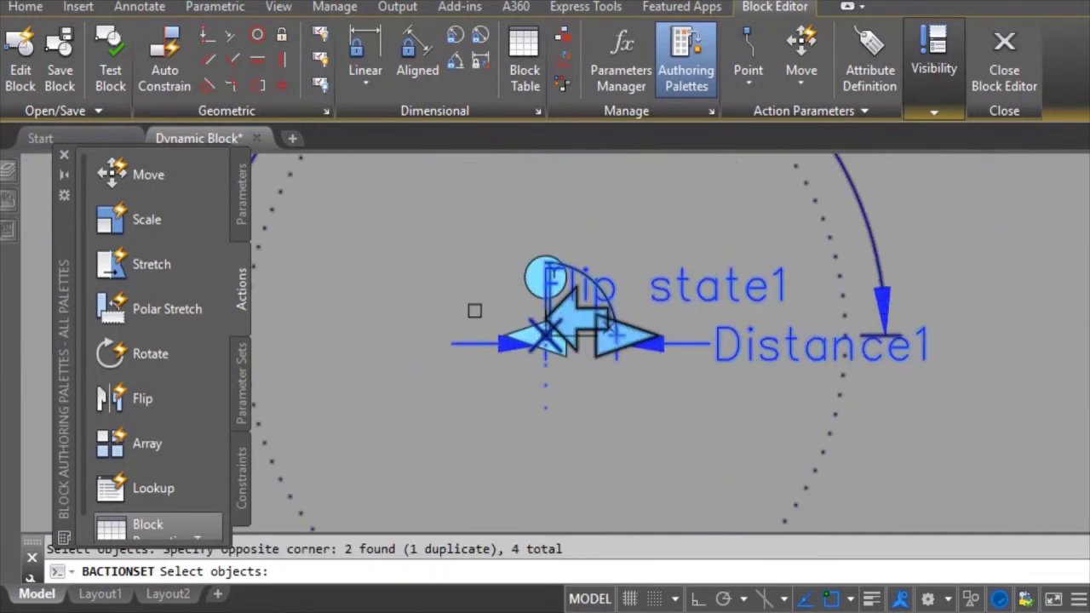
scroll(511, 320, "down", 5)
scroll(528, 311, "up", 3)
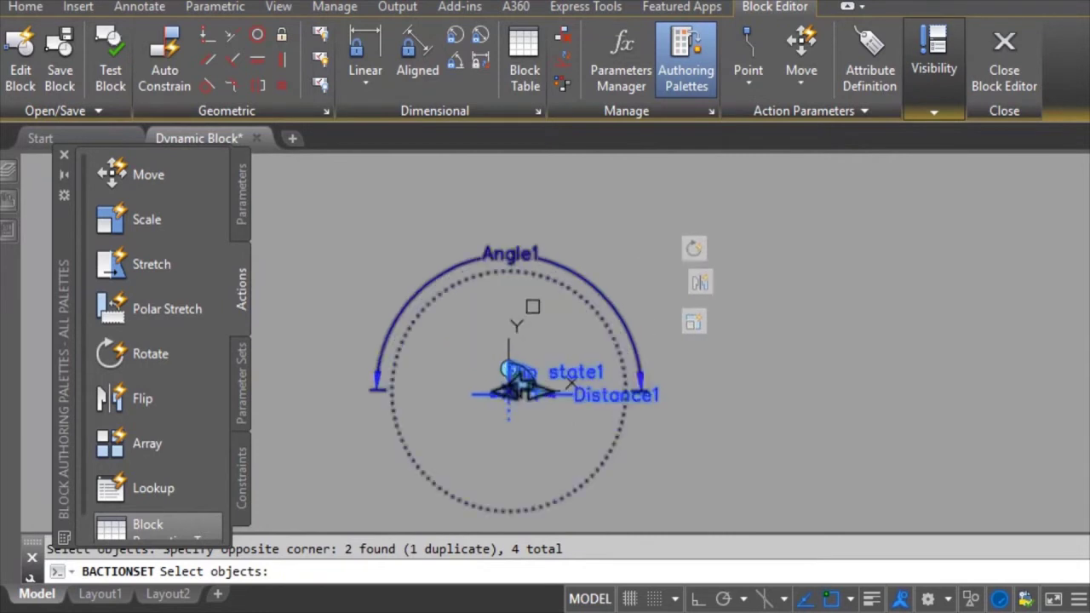
scroll(532, 307, "up", 2)
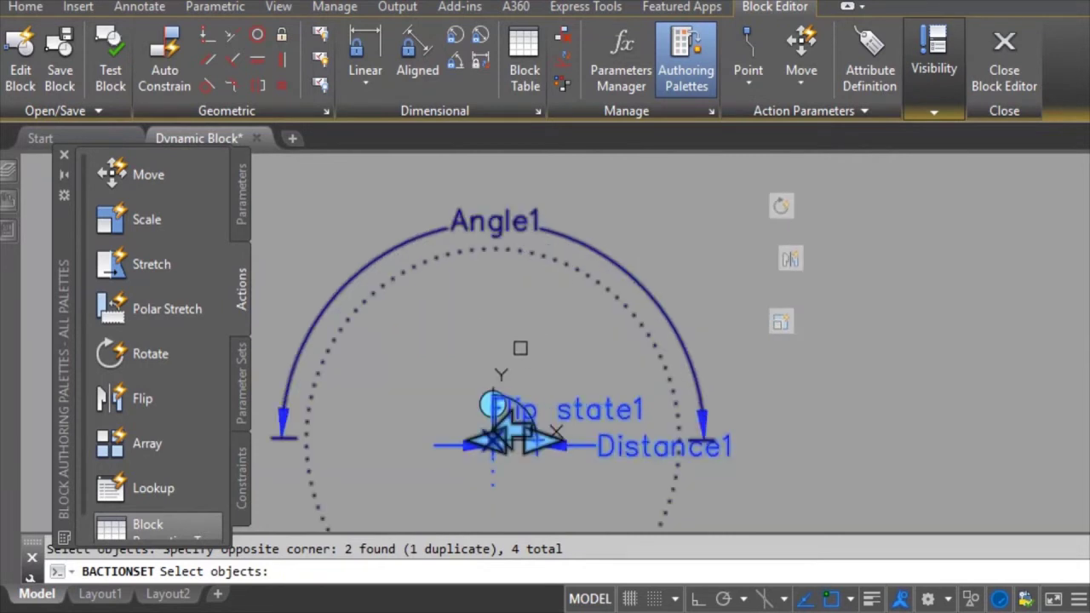
left_click(649, 211)
left_click(494, 383)
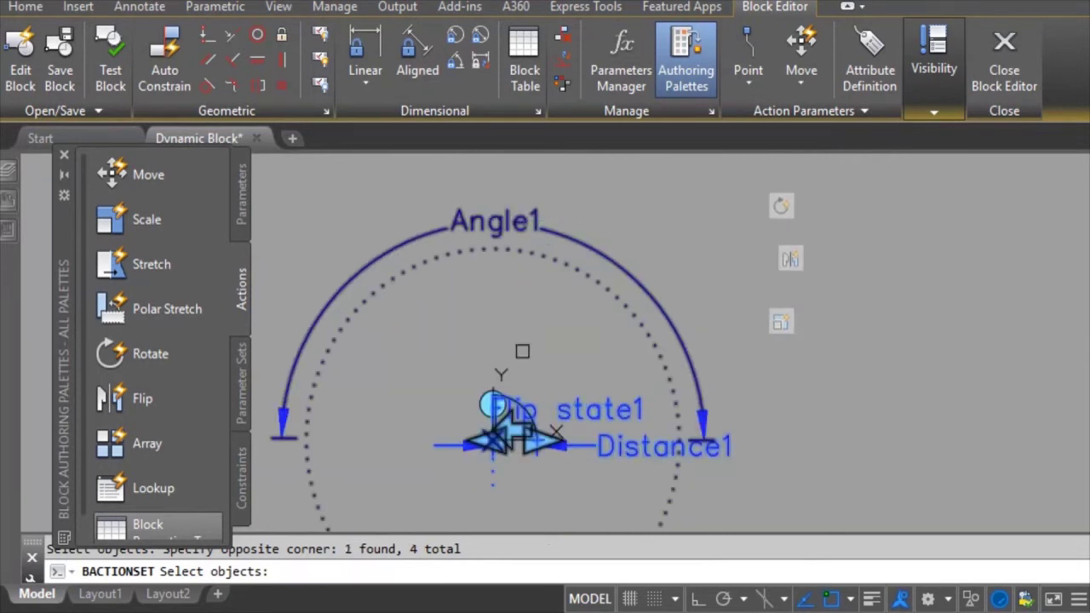
key("Return")
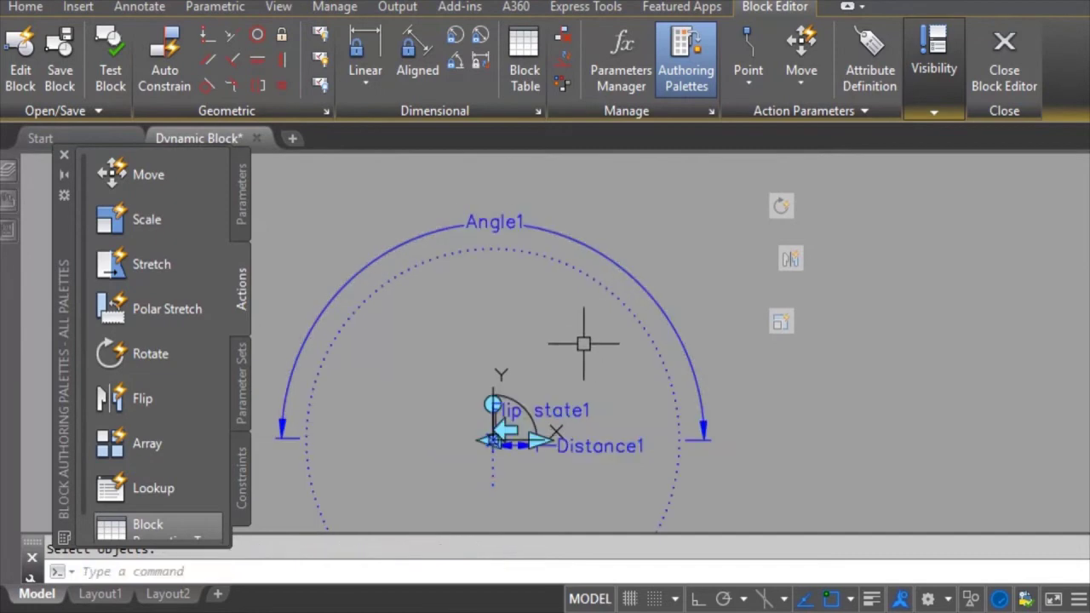
Close the Block Editor and save the flip action's new selection set to the door block
left_click(991, 58)
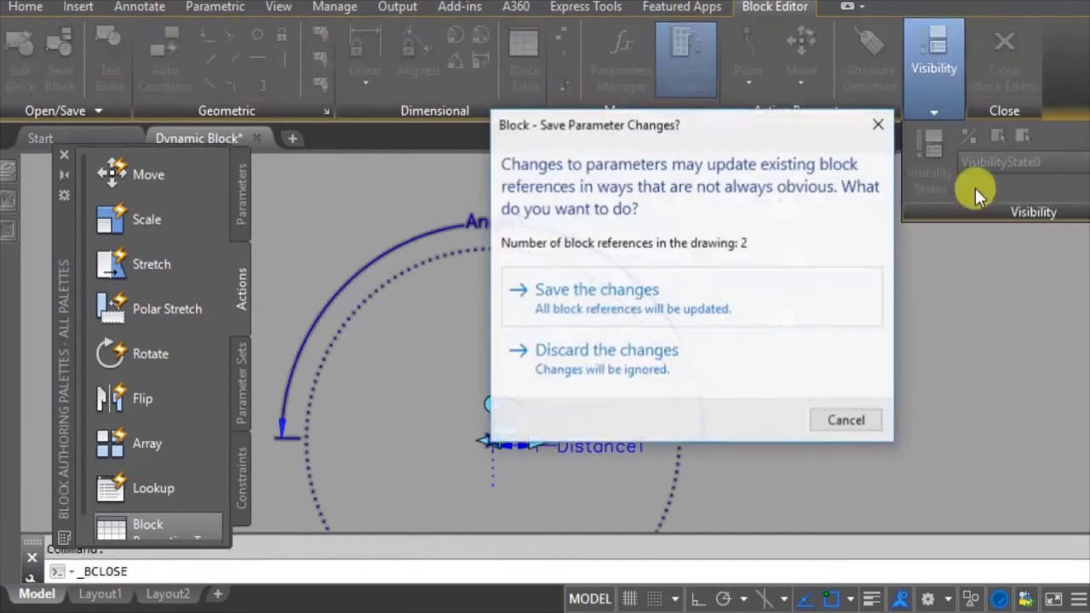
left_click(626, 315)
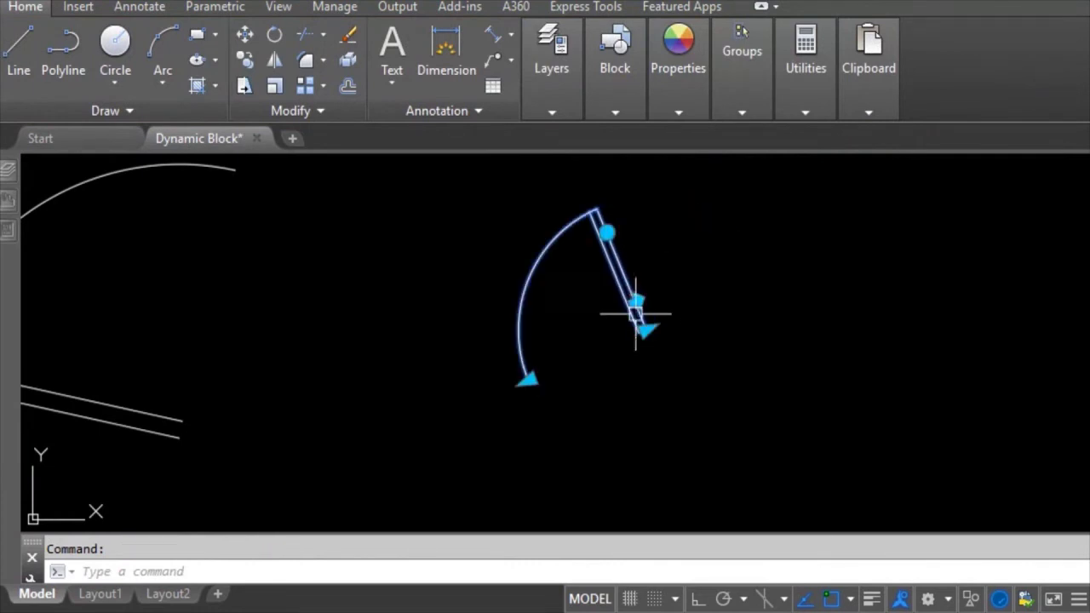
Resize the door block with its linear grips to test whether the rotate grip follows
left_click(535, 383)
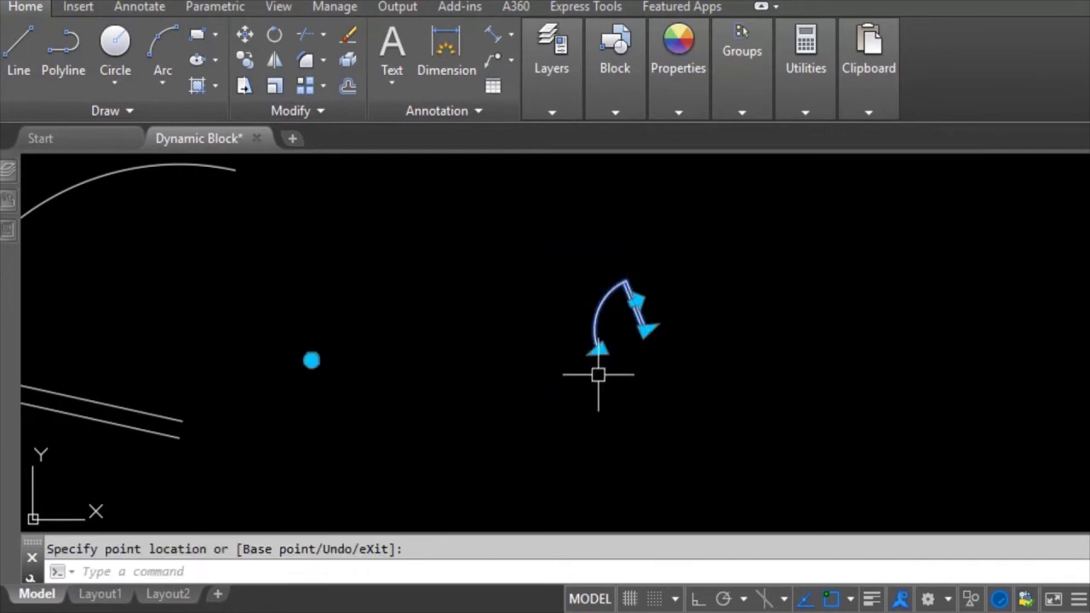
left_click(600, 350)
left_click(561, 365)
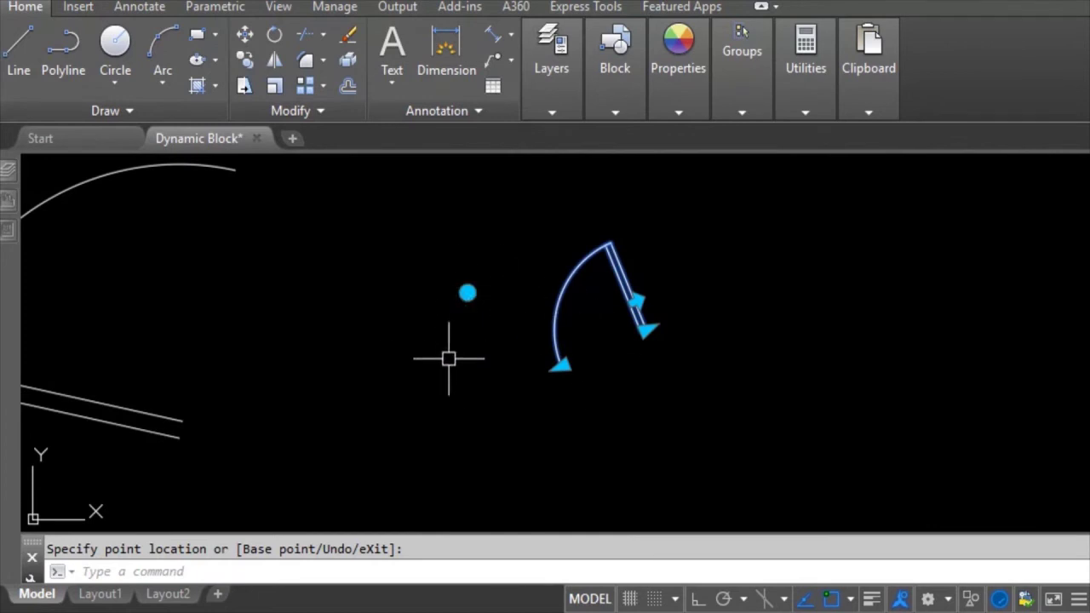
Open the door block in the Block Editor and start a new selection set for the scale action
right_click(569, 306)
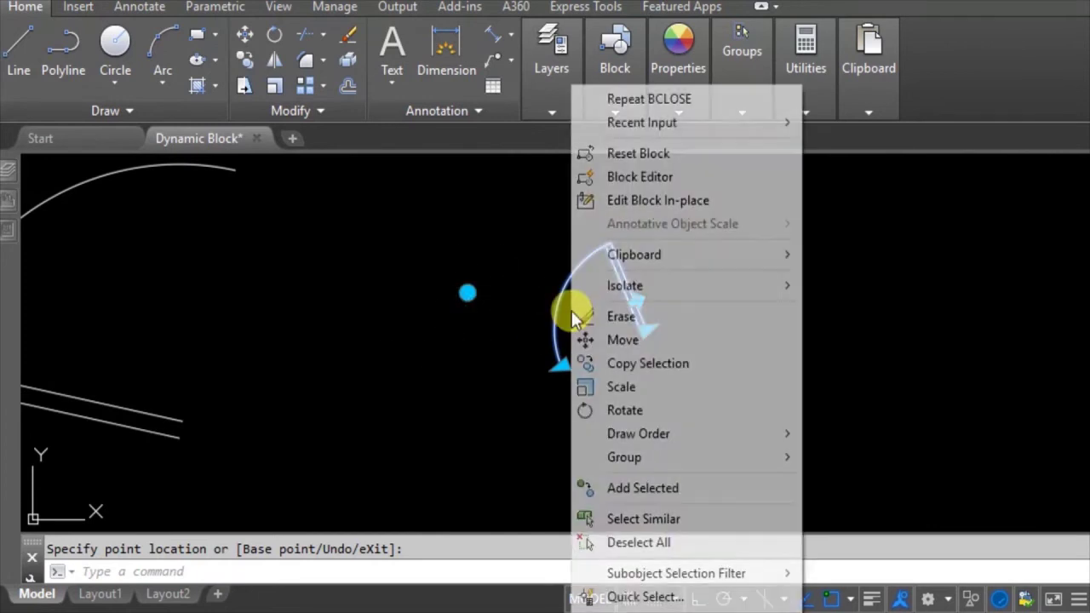
left_click(628, 175)
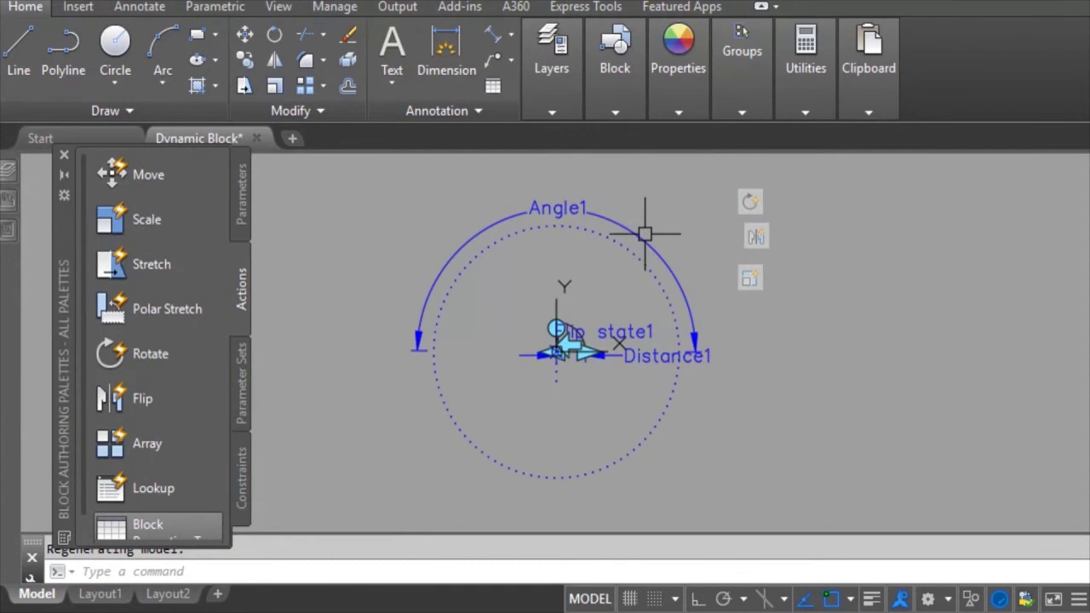
right_click(750, 281)
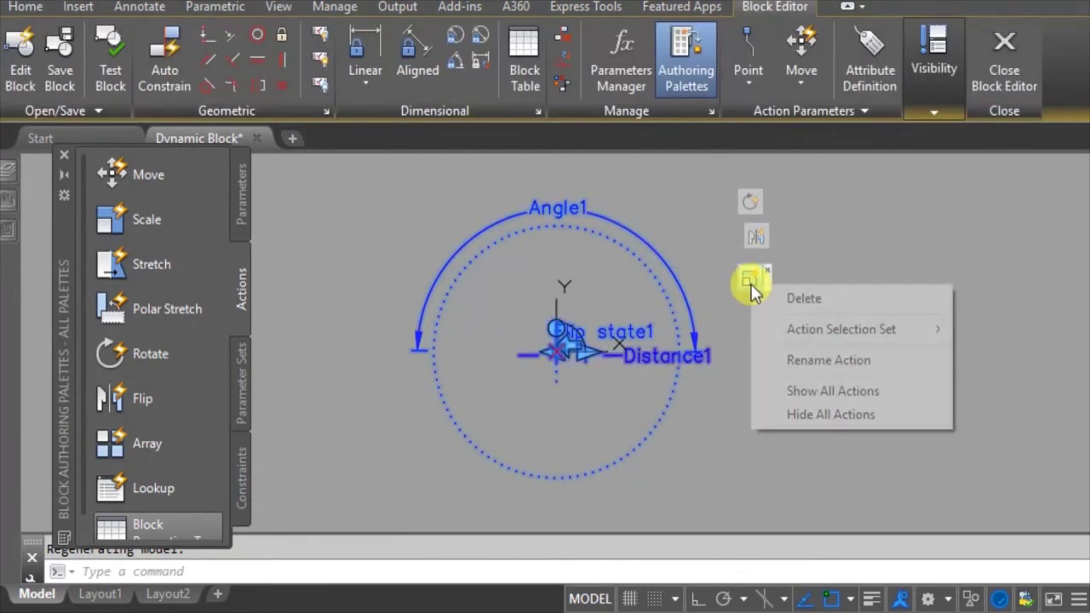
mouse_move(835, 329)
left_click(1041, 324)
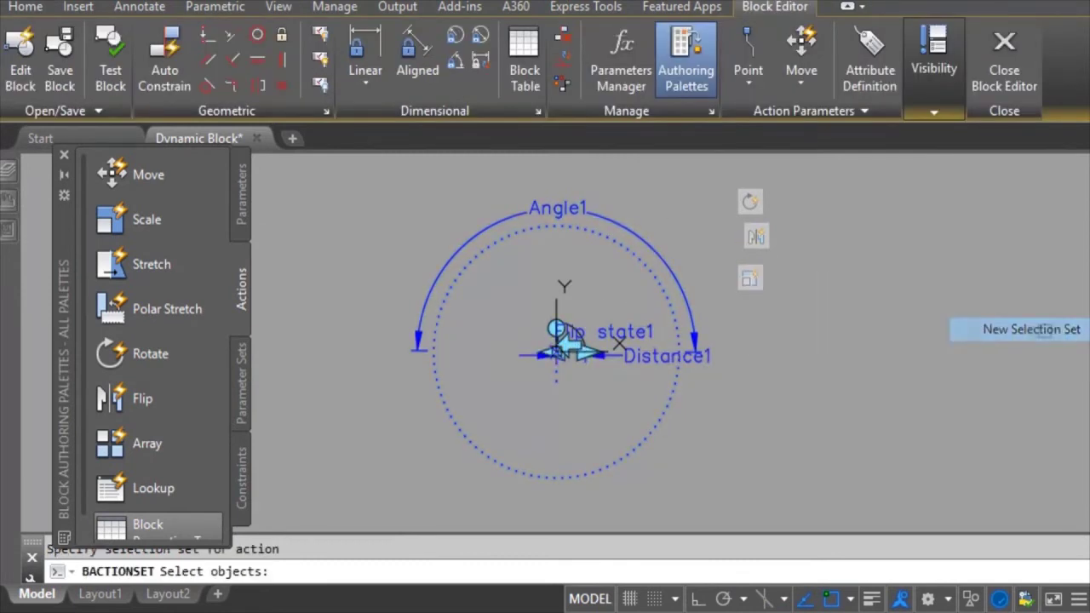
Add the Angle1, Distance1 and Flip state1 parameters to the scale action's new selection set
left_click(697, 325)
scroll(648, 363, "up", 2)
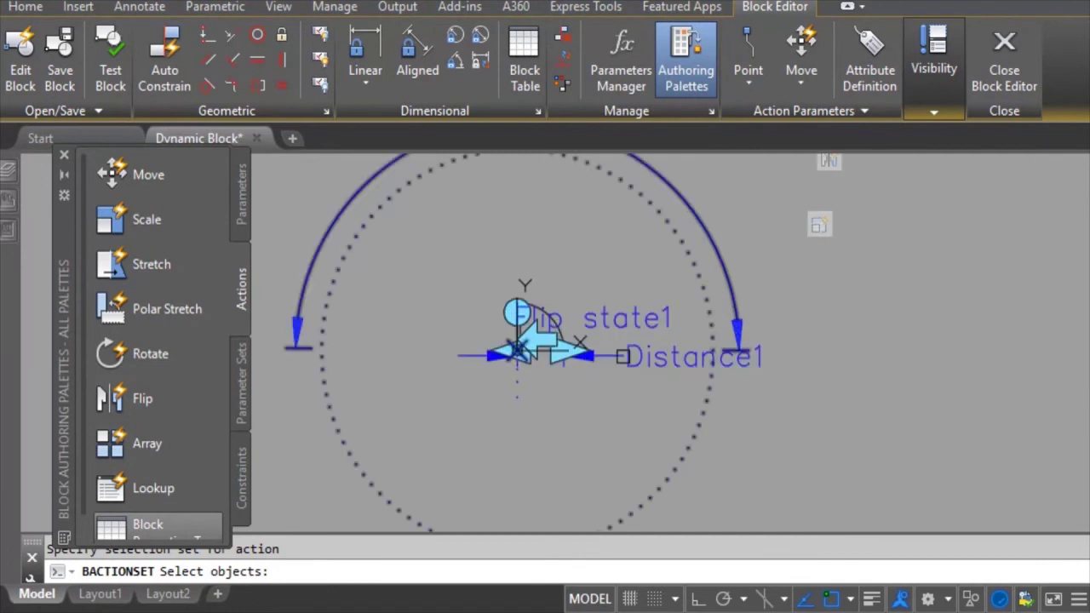
left_click(636, 274)
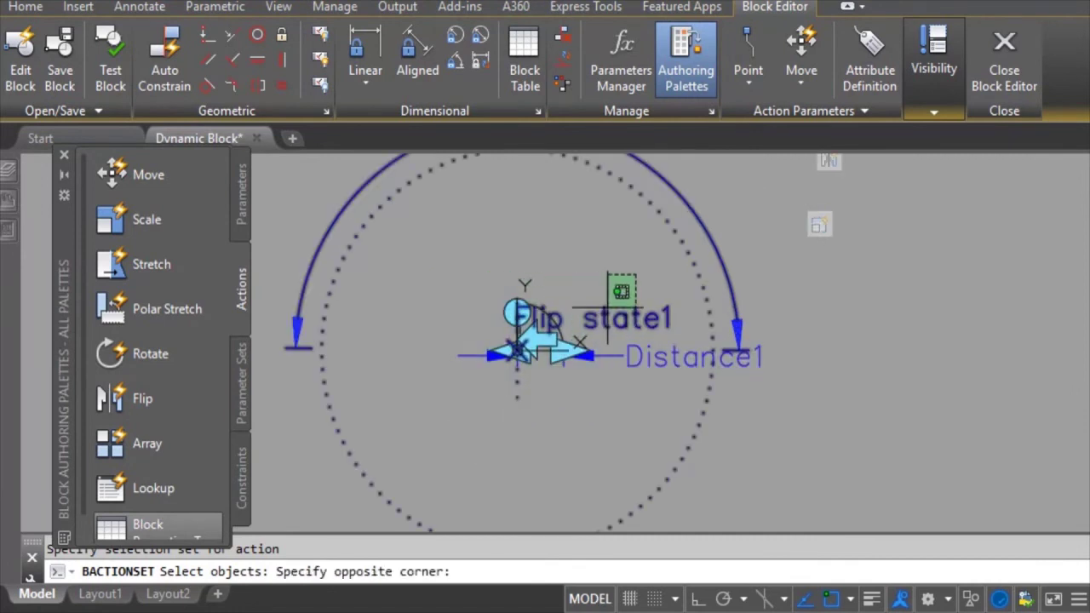
left_click(613, 267)
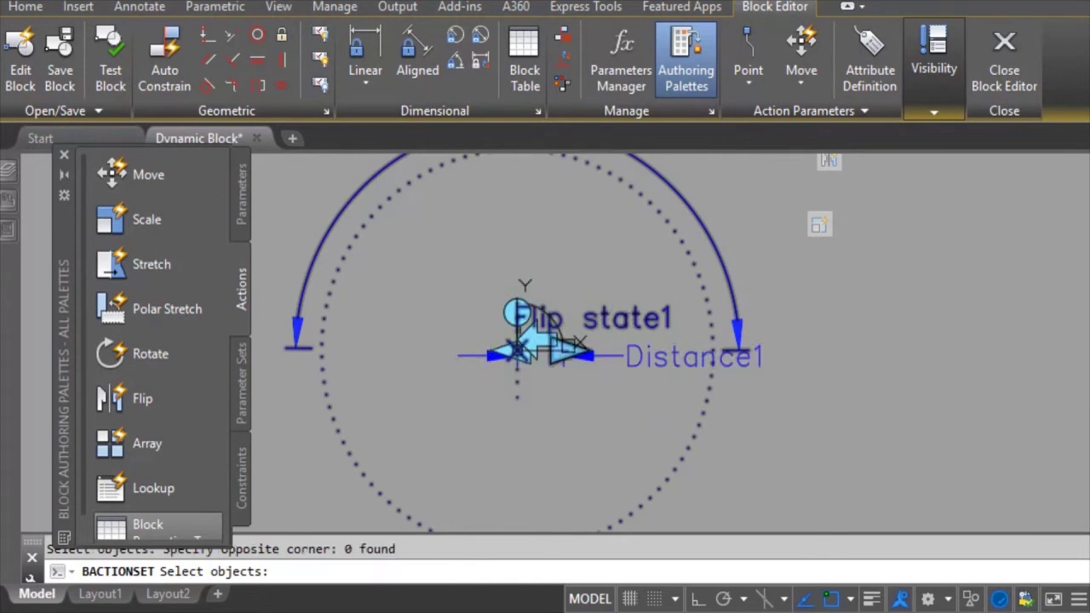
left_click(629, 325)
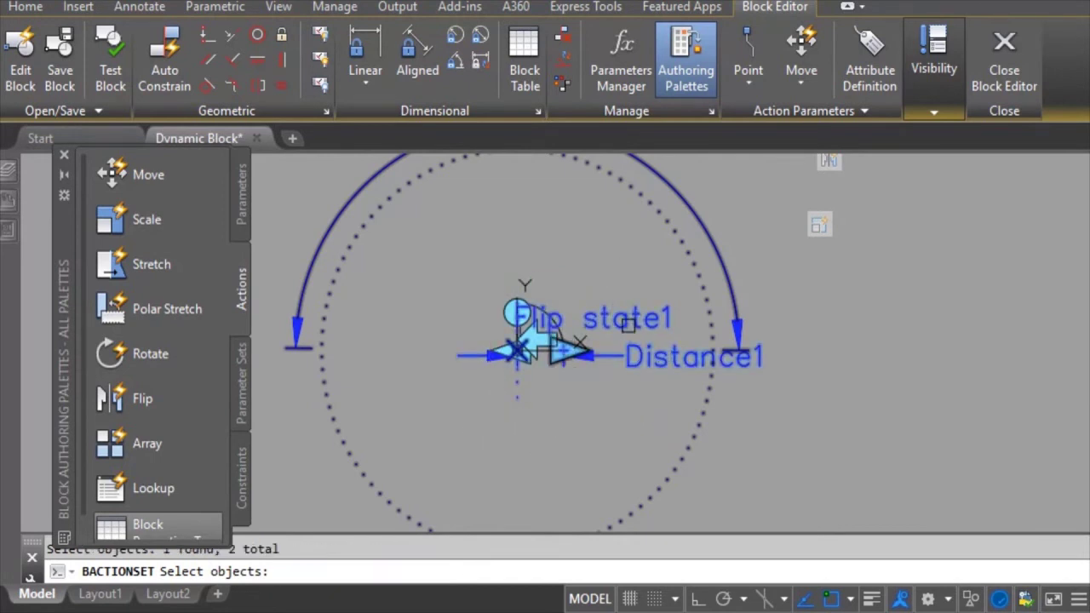
Complete the scale action's selection set with the door's leaf and arc, and close the Block Editor with the changes saved
scroll(511, 309, "up", 5)
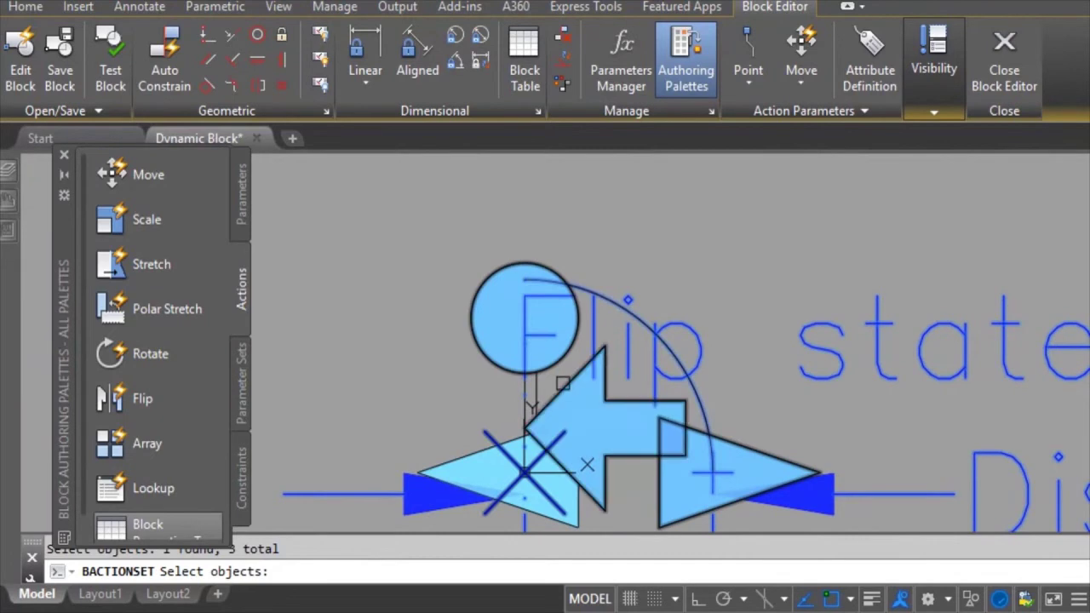
left_click(532, 397)
scroll(535, 390, "up", 4)
left_click(504, 398)
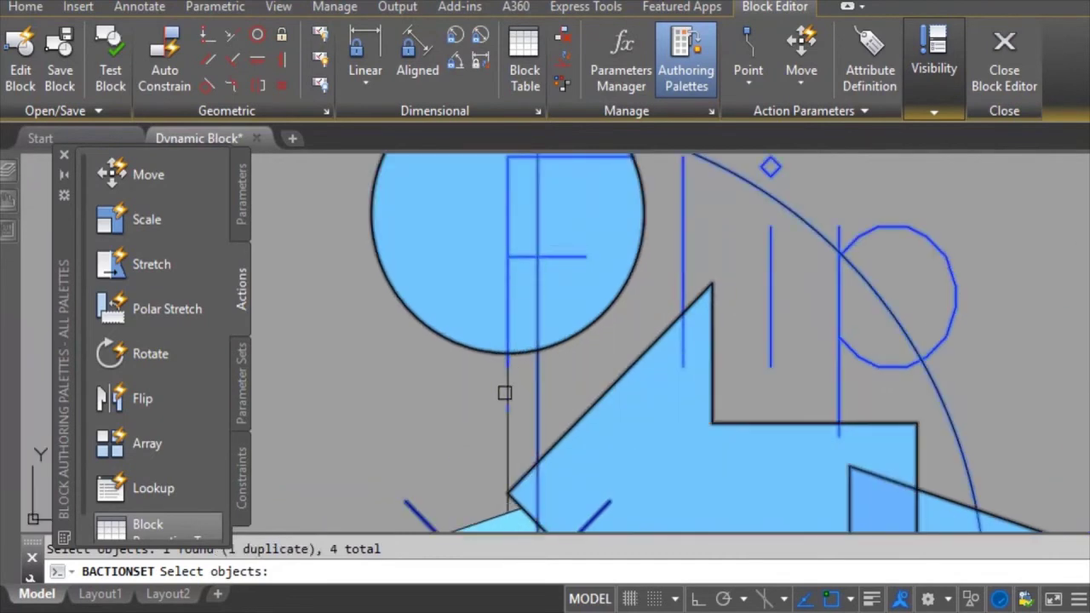
scroll(517, 372, "down", 6)
scroll(466, 359, "up", 7)
left_click(496, 324)
left_click(437, 365)
scroll(477, 349, "down", 4)
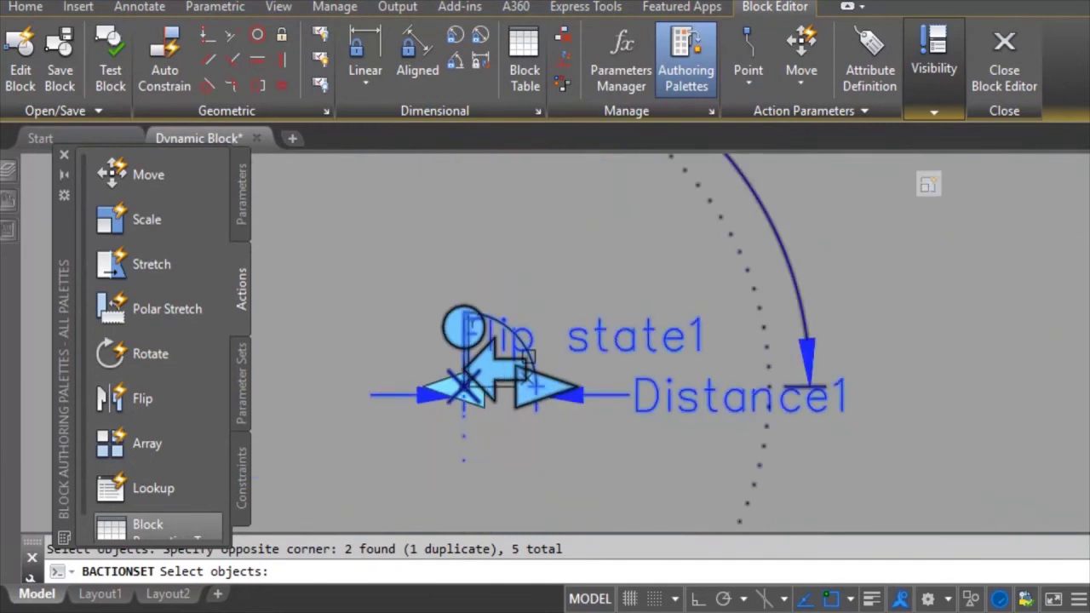
scroll(591, 345, "down", 3)
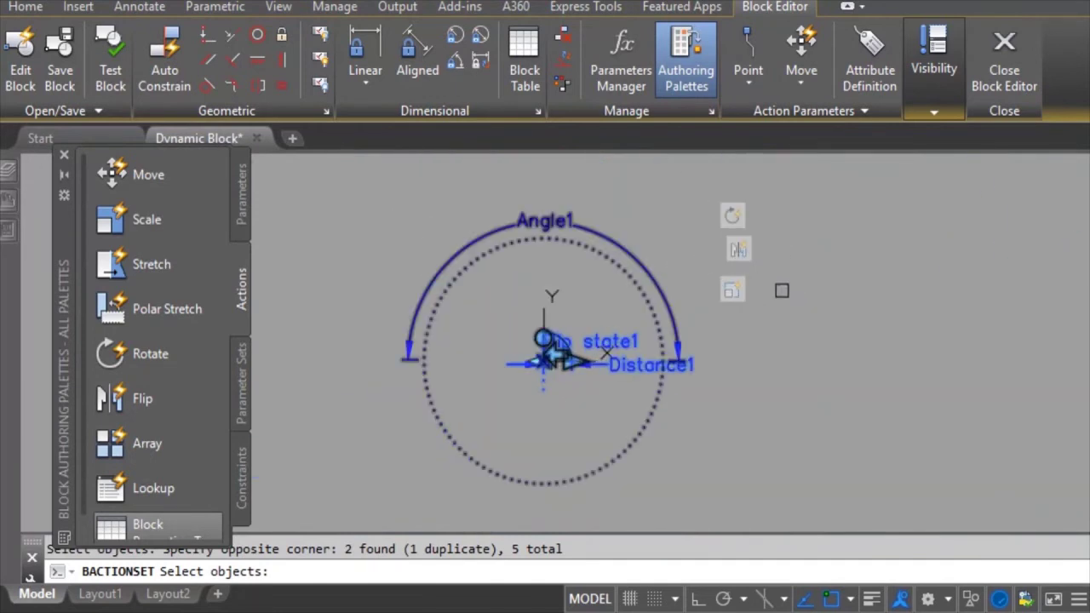
key("Return")
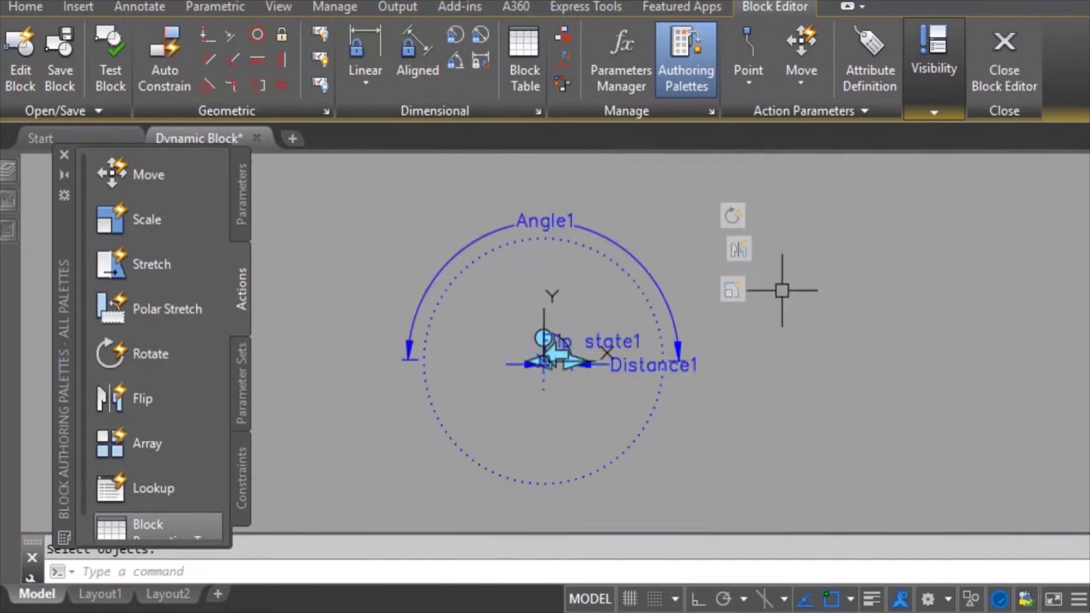
left_click(1003, 81)
Test the updated door block by resizing, rotating and flipping it with its grips
left_click(596, 291)
left_click(638, 304)
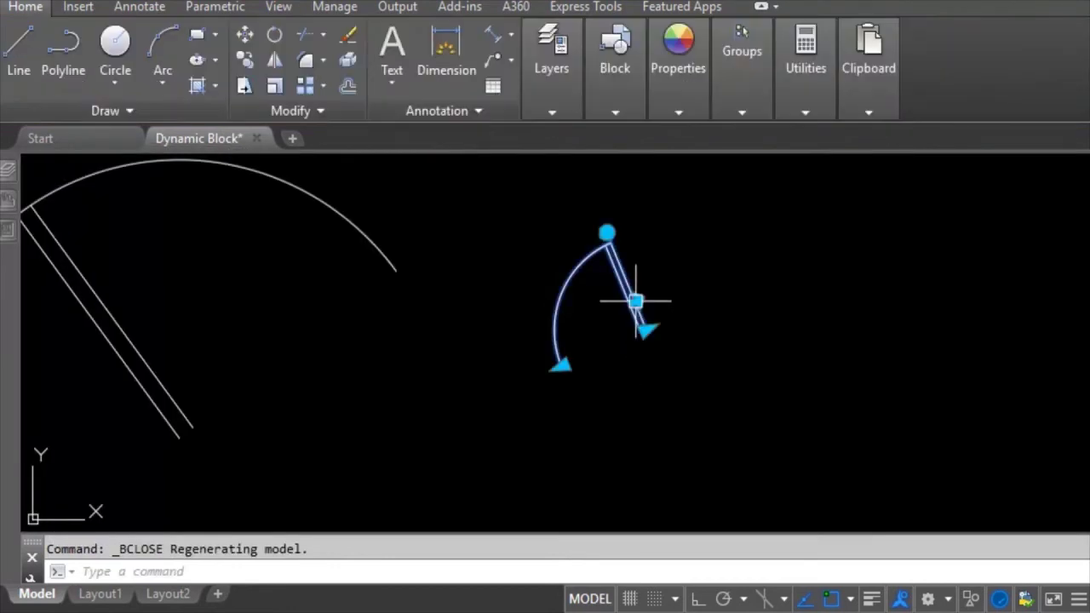
left_click(562, 366)
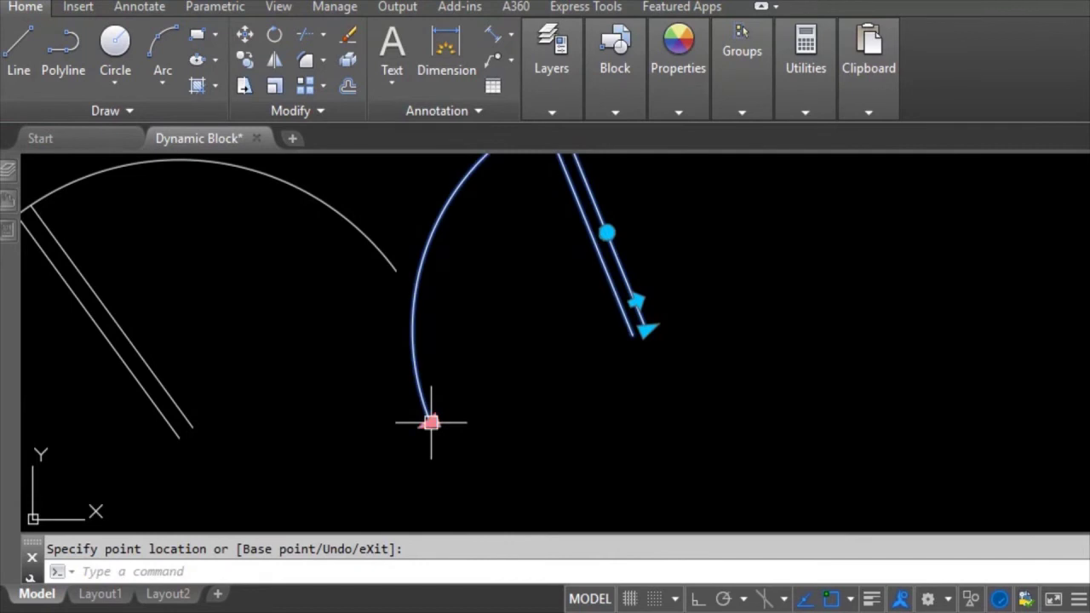
left_click(558, 364)
left_click(606, 233)
left_click(792, 296)
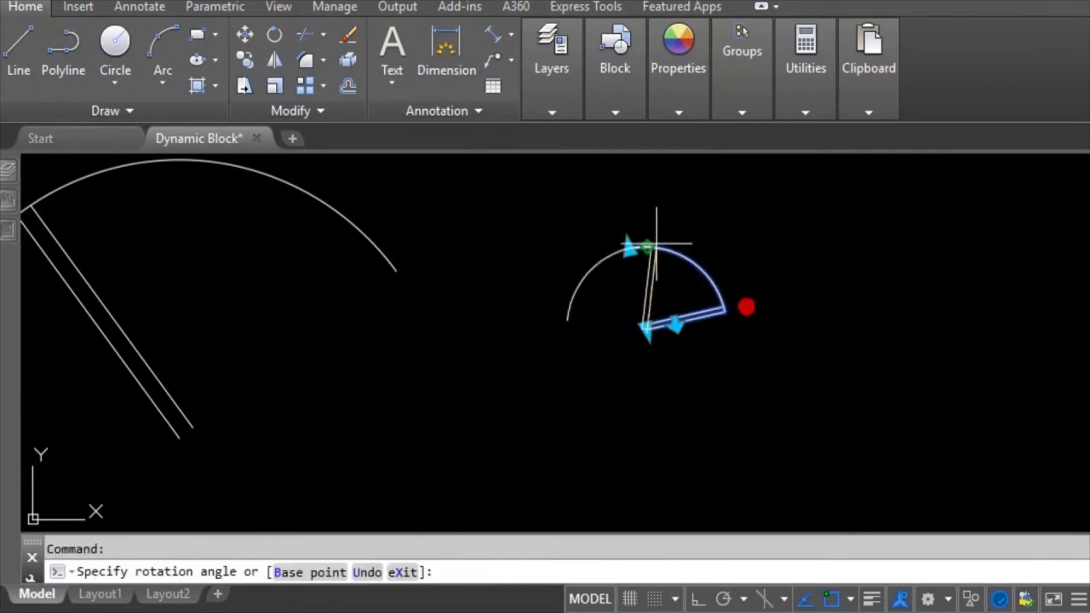
left_click(638, 334)
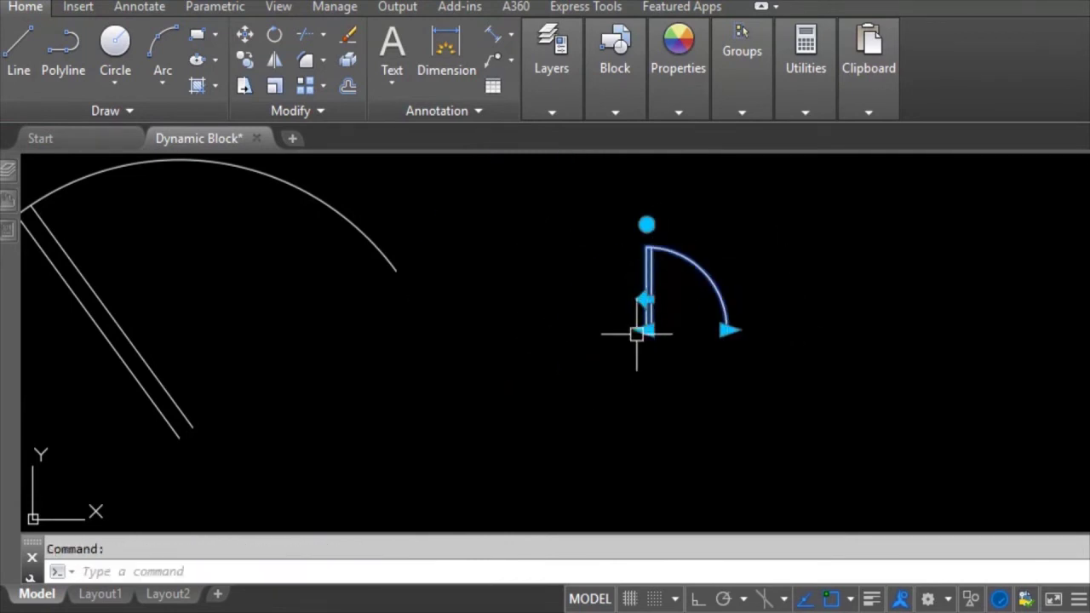
left_click(647, 224)
Erase both test door blocks above the plan
scroll(591, 297, "down", 3)
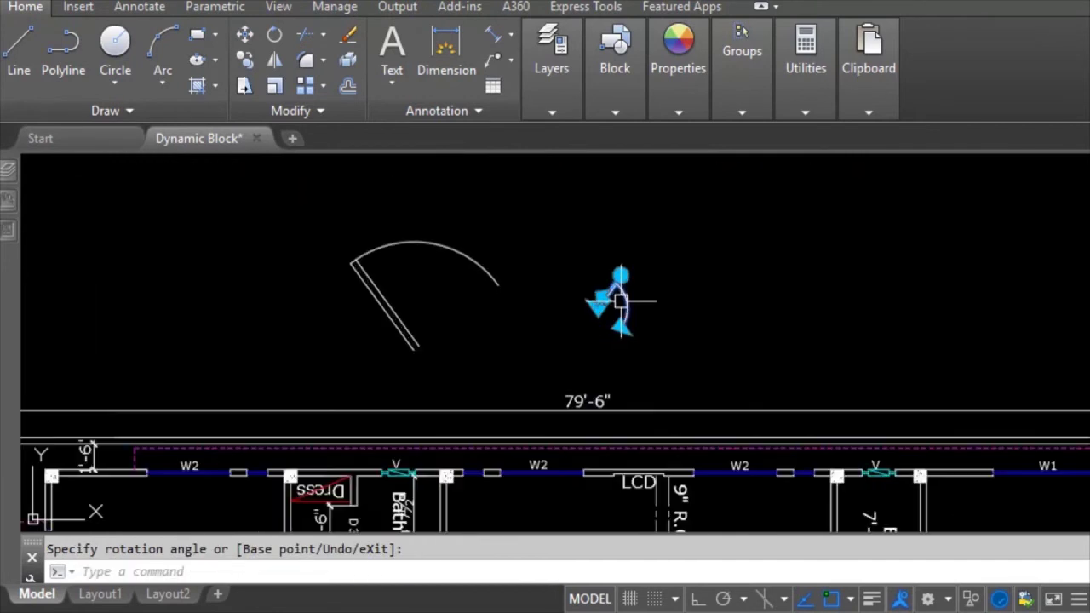
middle_click_drag(621, 300, 537, 288)
left_click(571, 203)
left_click(281, 338)
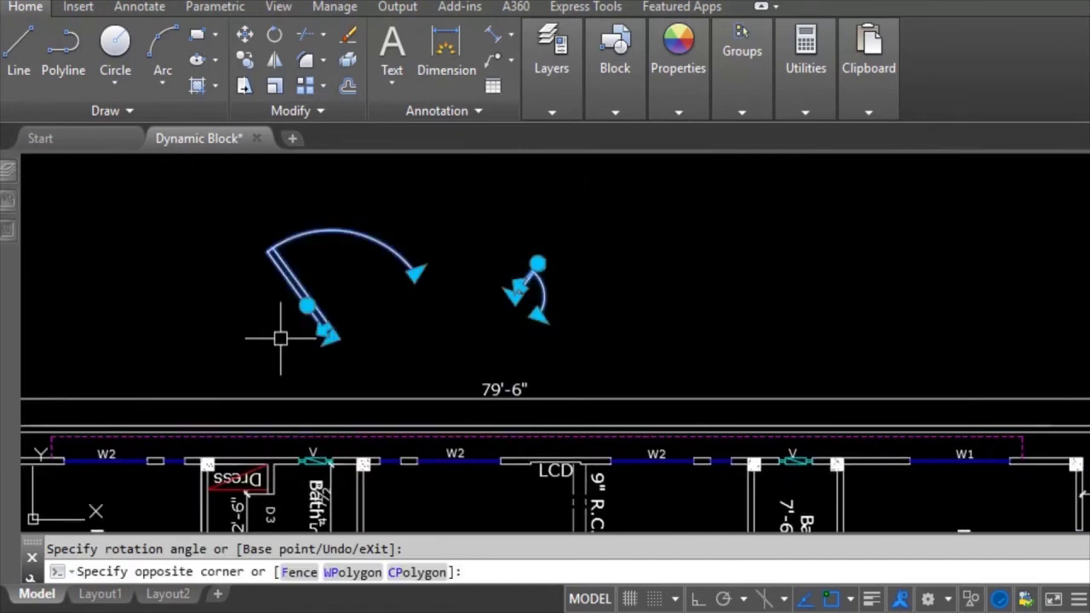
type("e")
key("Return")
Insert the DOOR block at scale 1 with its hinge point on the Dress-side jamb of the bedroom's D1 opening
type("i")
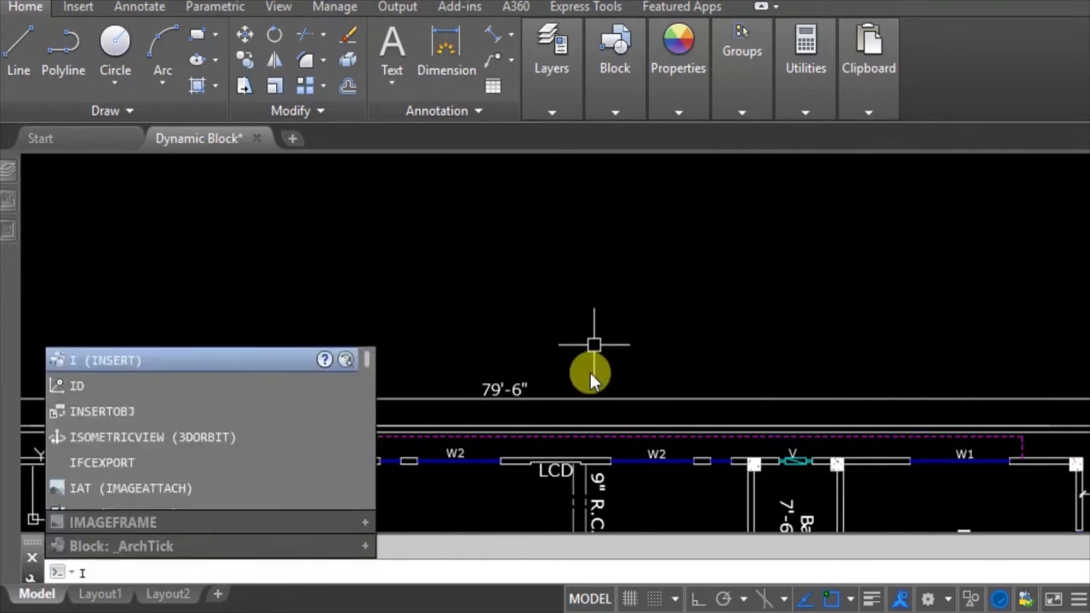
key("Return")
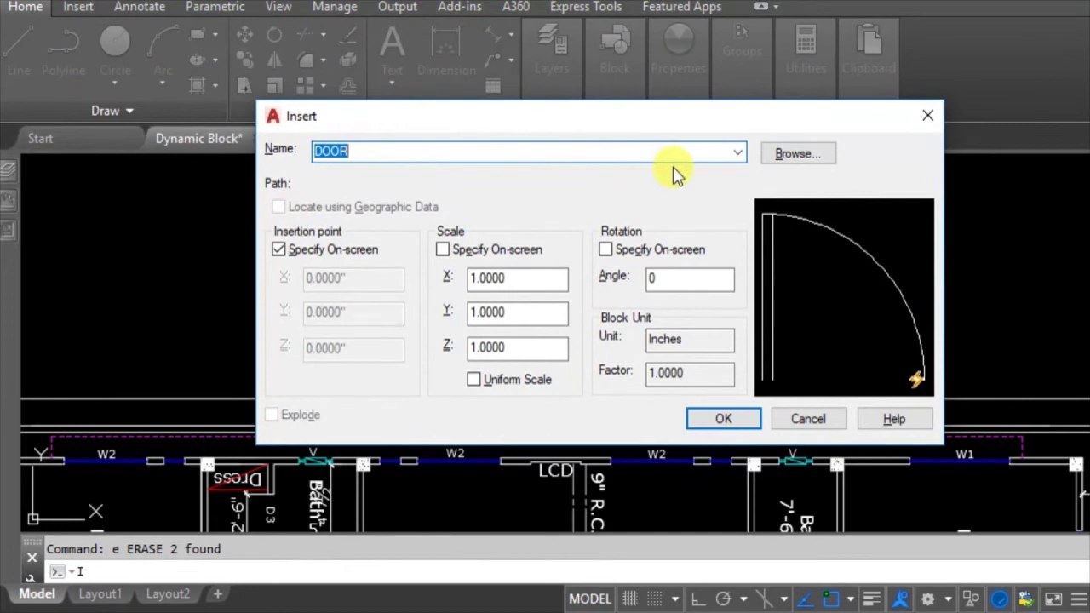
left_click(724, 418)
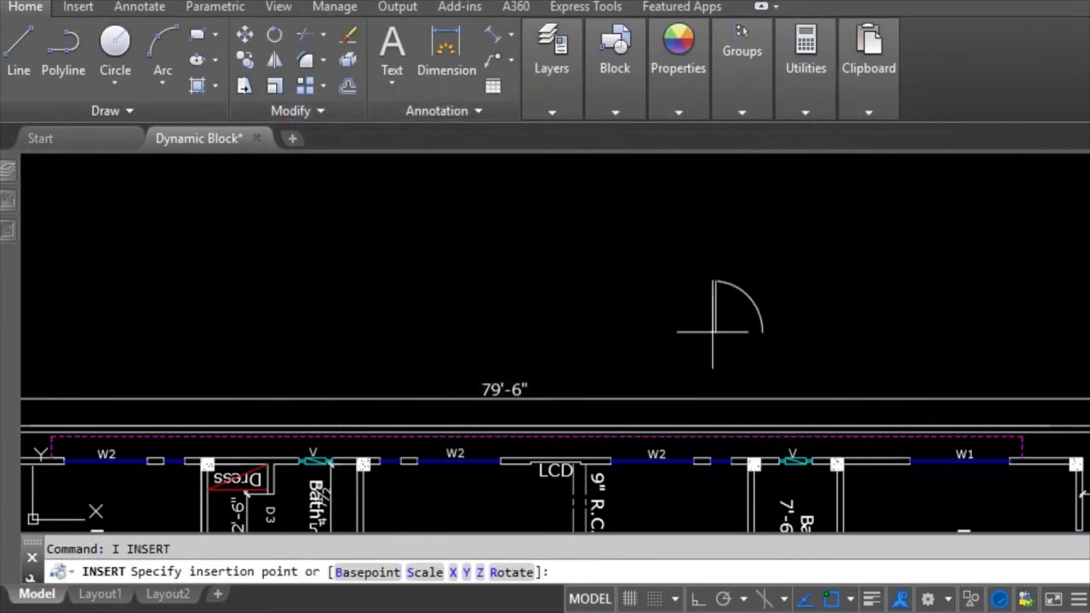
scroll(724, 349, "down", 8)
scroll(575, 451, "up", 15)
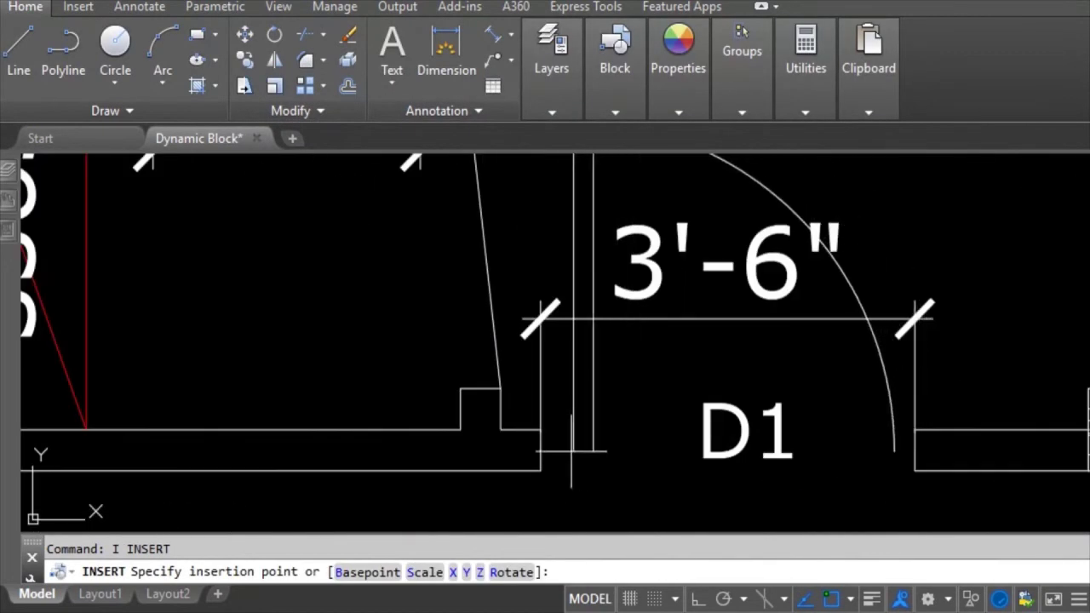
scroll(575, 451, "down", 2)
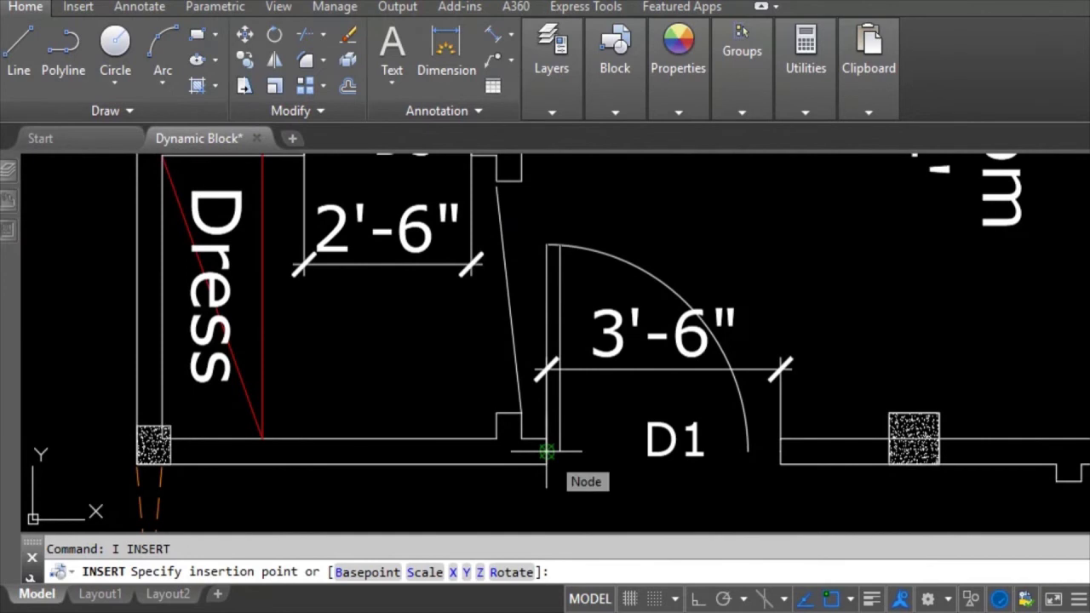
left_click(546, 451)
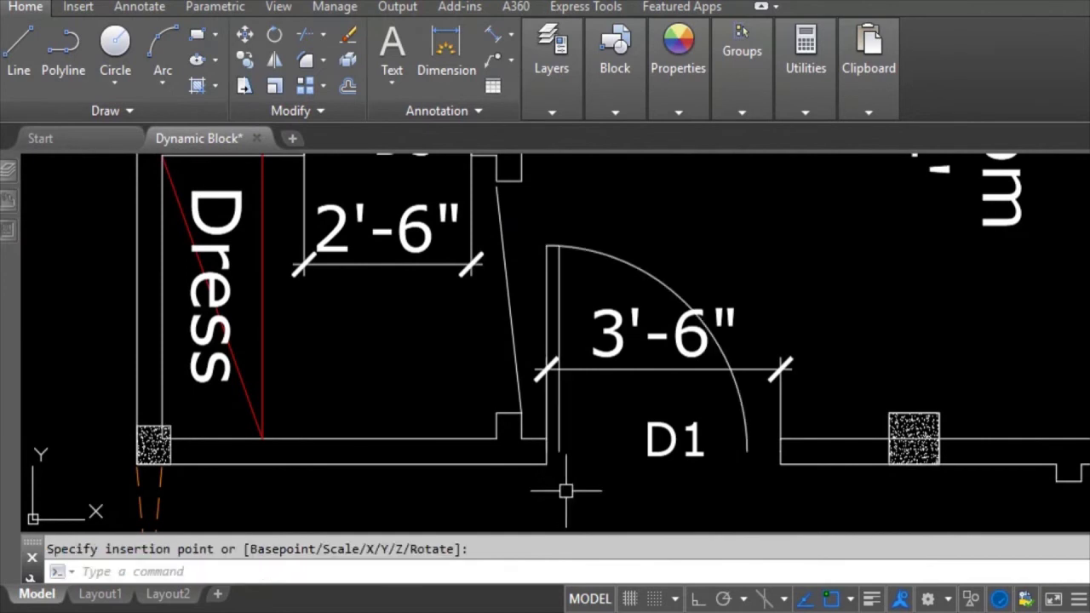
Stretch the inserted door with its linear grip to the opposite jamb of the 3'-6" D1 opening
left_click(664, 291)
left_click(749, 452)
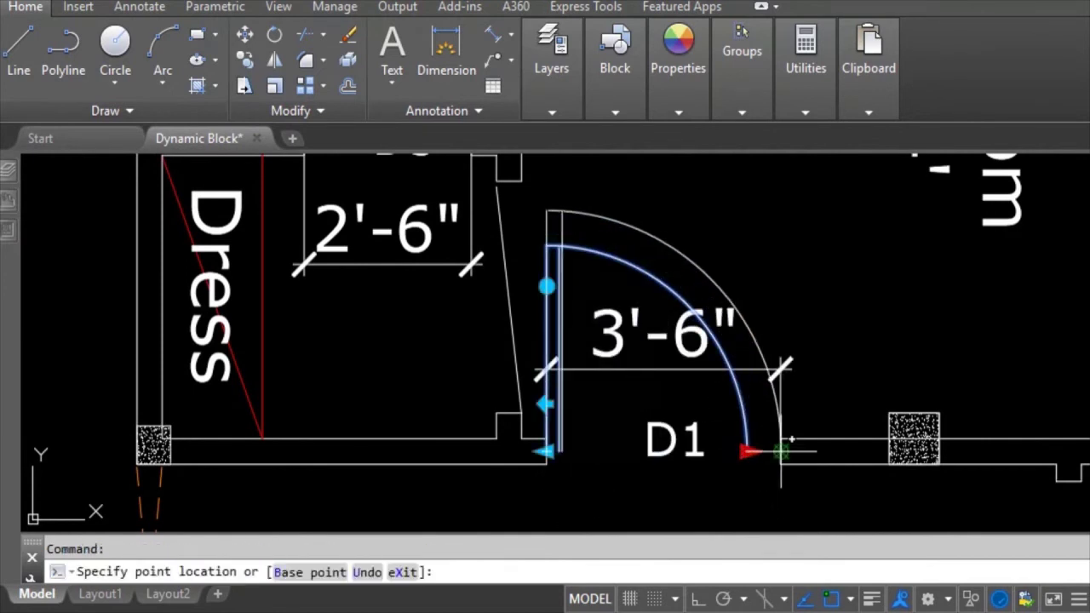
left_click(781, 453)
Flip the D1 door and move it by its hinge point to the opposite jamb of the opening
scroll(546, 404, "down", 4)
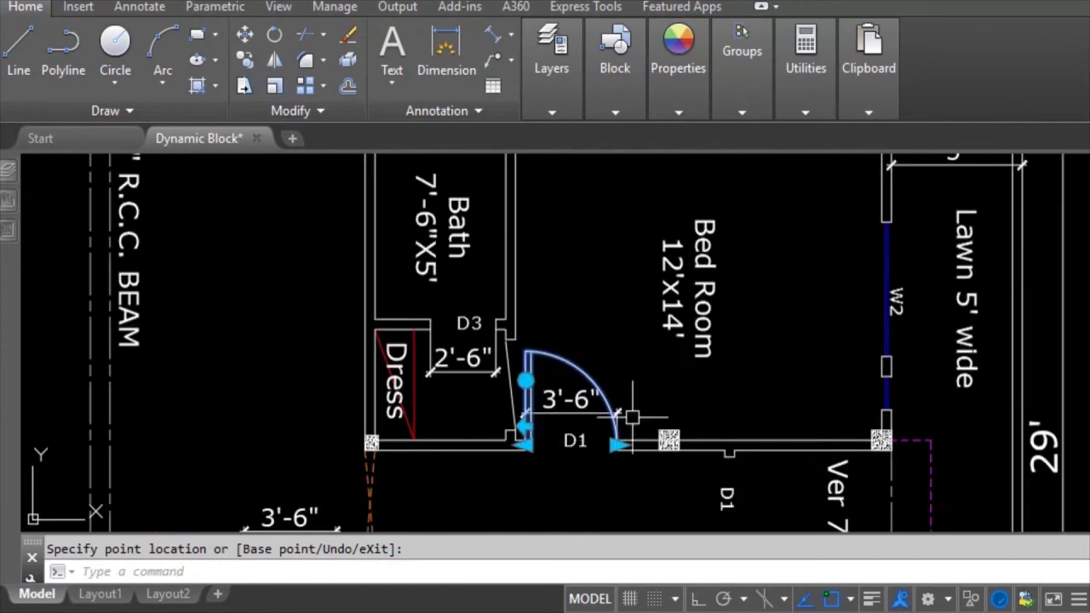
scroll(526, 444, "up", 2)
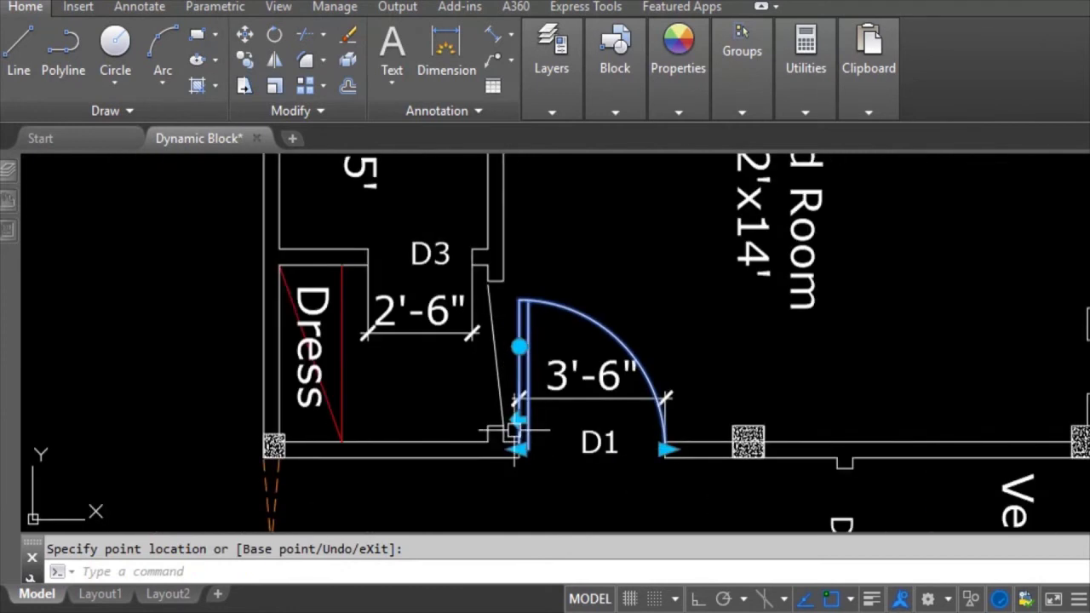
left_click(519, 419)
type("m")
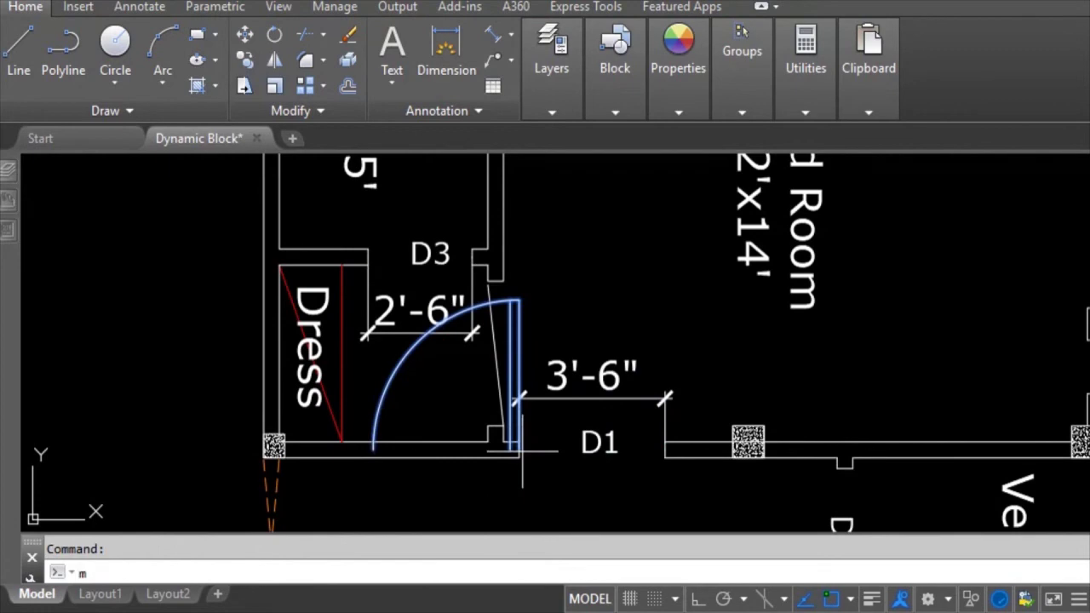
key("Return")
scroll(514, 451, "up", 3)
left_click(504, 457)
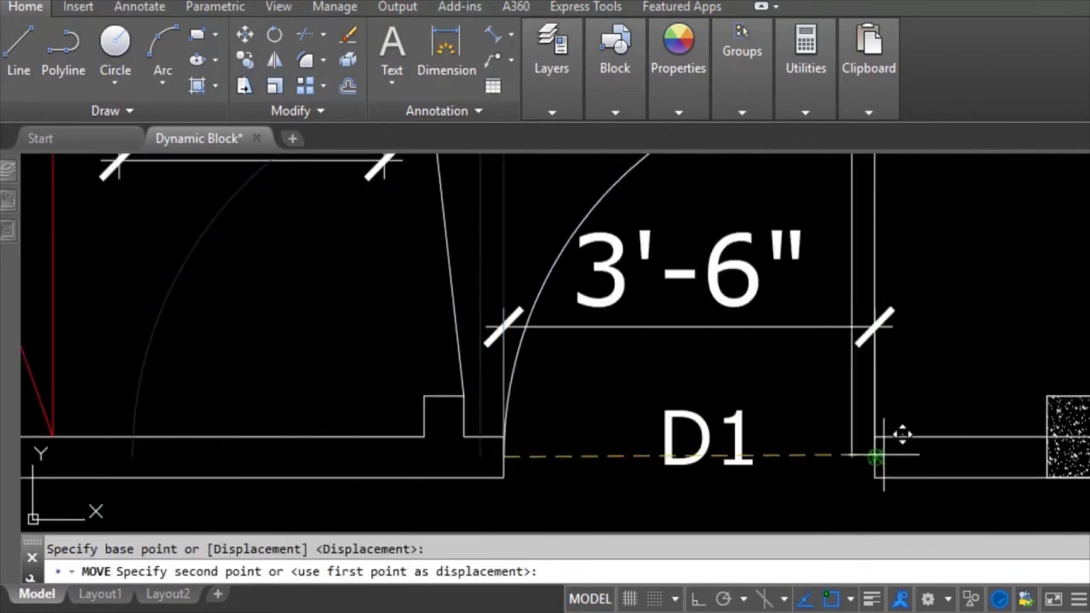
left_click(899, 436)
Insert the DOOR block with its hinge point at the middle of the bedroom-side jamb of the bath's D3 opening beside Dress
scroll(607, 422, "down", 3)
middle_click_drag(542, 394, 638, 502)
scroll(592, 383, "up", 2)
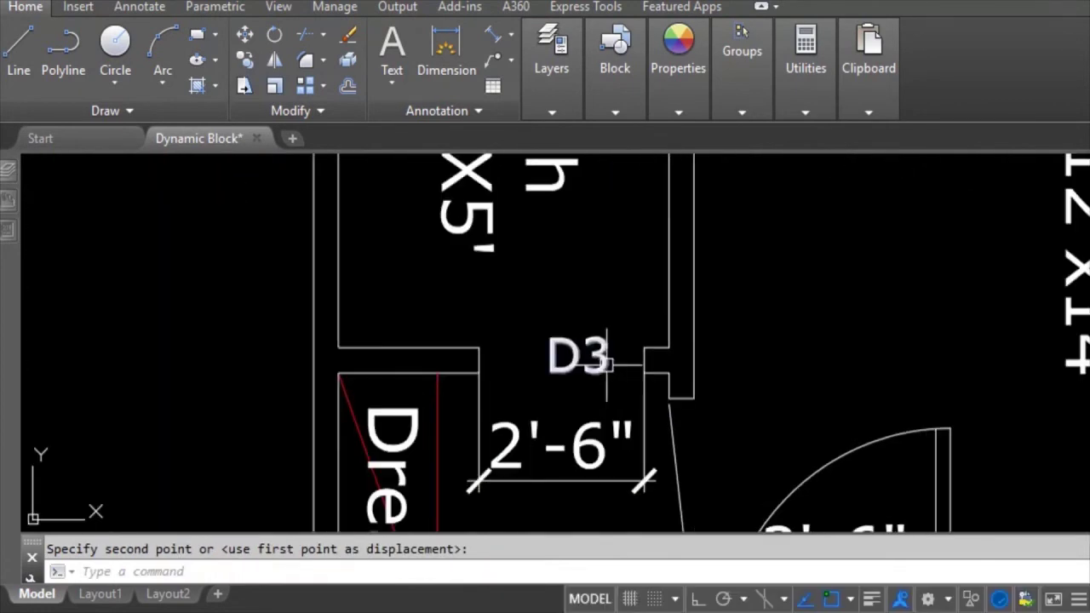
type("i")
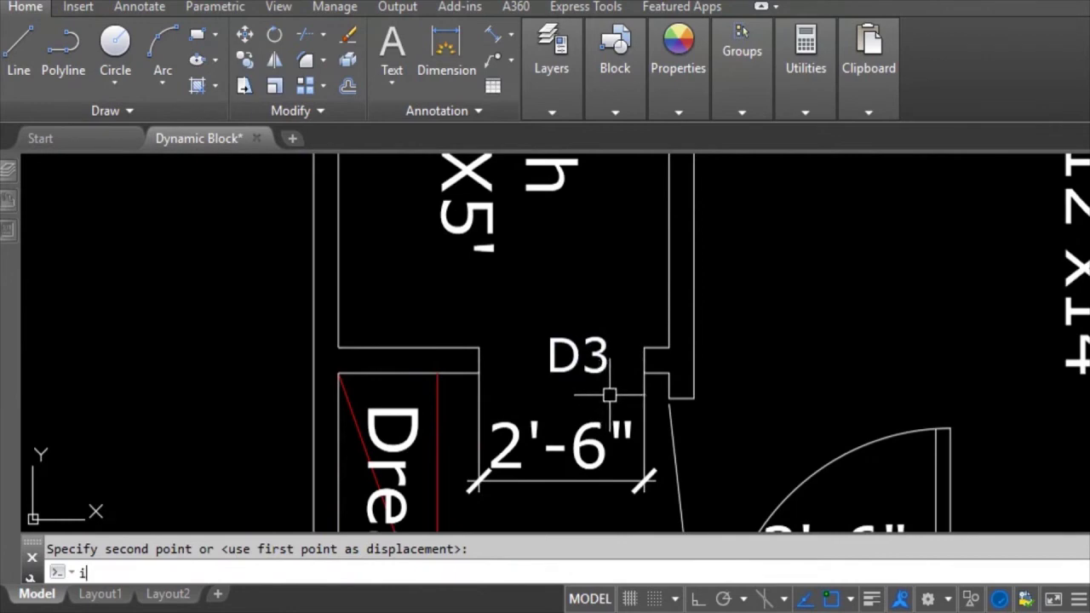
key("Return")
key("Return")
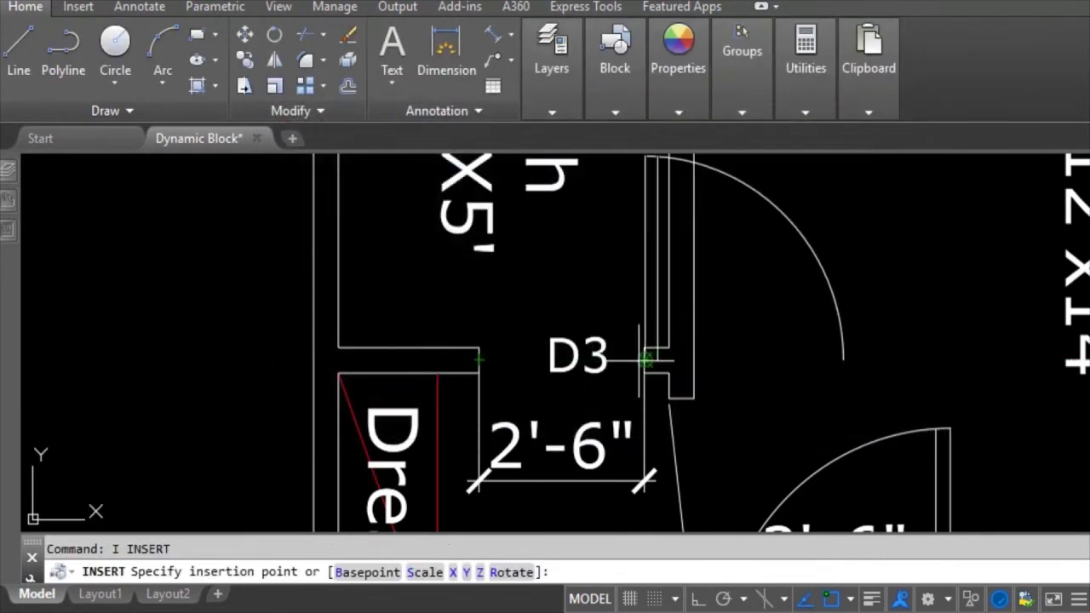
left_click(646, 361)
Flip the D3 door toward the opening and fit its width to the opposite jamb of the 2'-6" opening
left_click(645, 315)
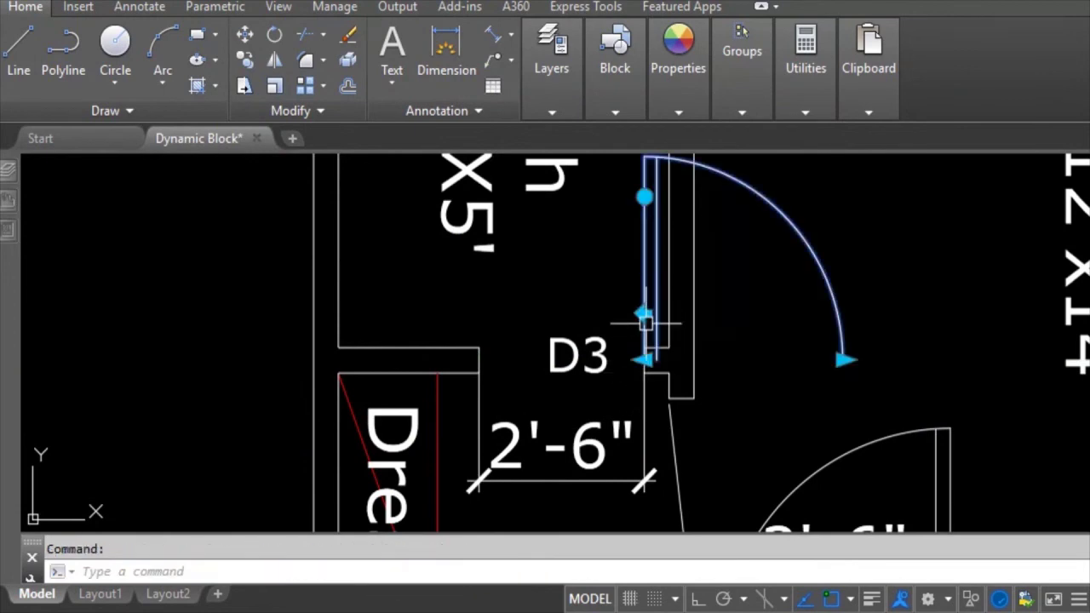
left_click(643, 315)
left_click(447, 360)
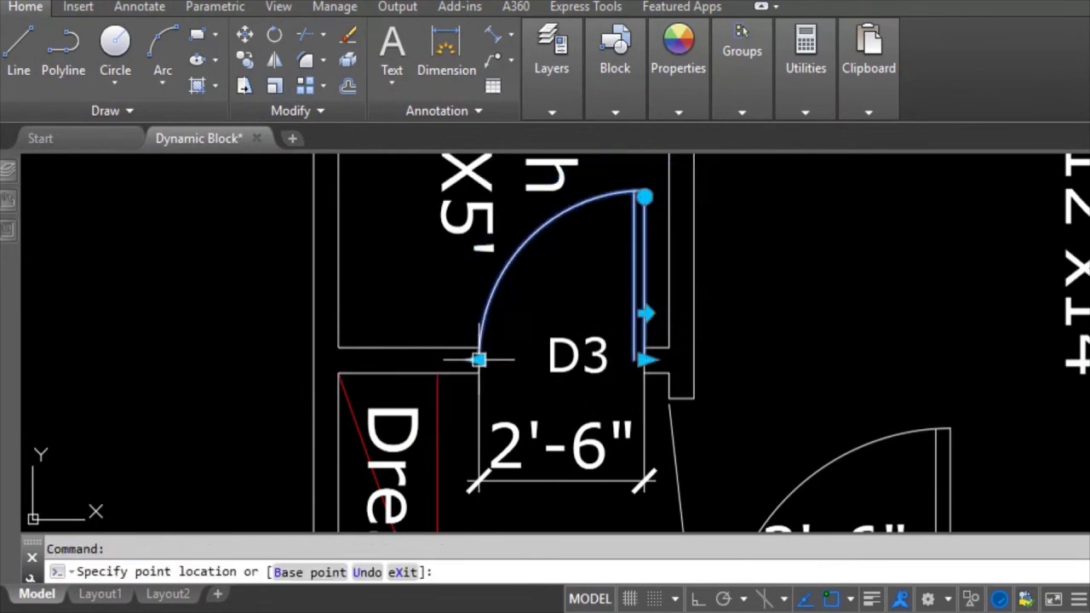
scroll(639, 299, "down", 2)
key("Escape")
Insert the DOOR block at scale 1 with its hinge point on the column-side jamb of the kitchen's D2 opening
scroll(673, 256, "down", 4)
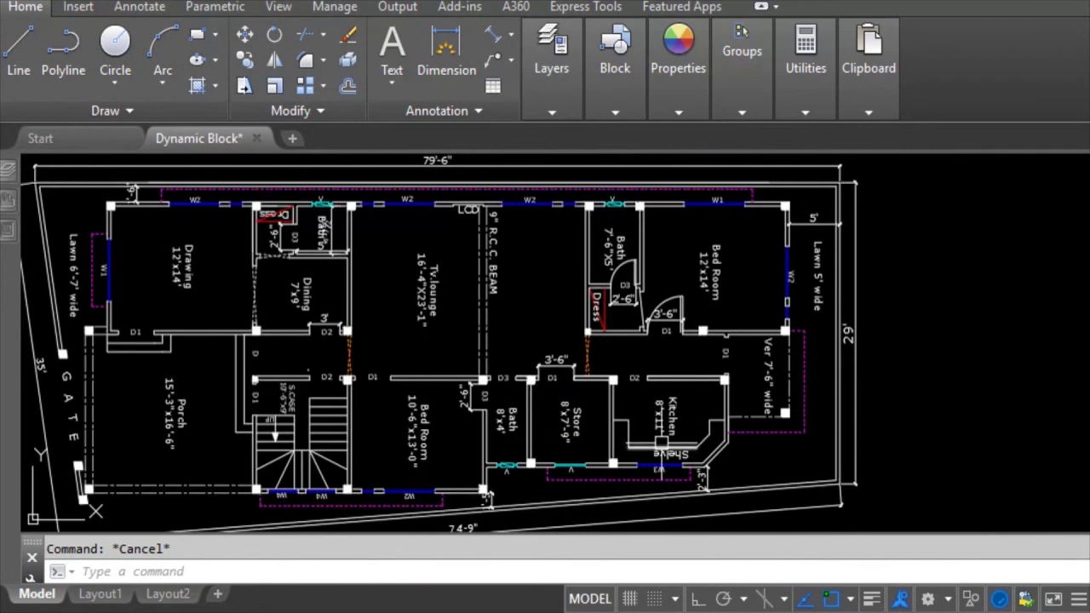
scroll(660, 426, "up", 6)
type("i")
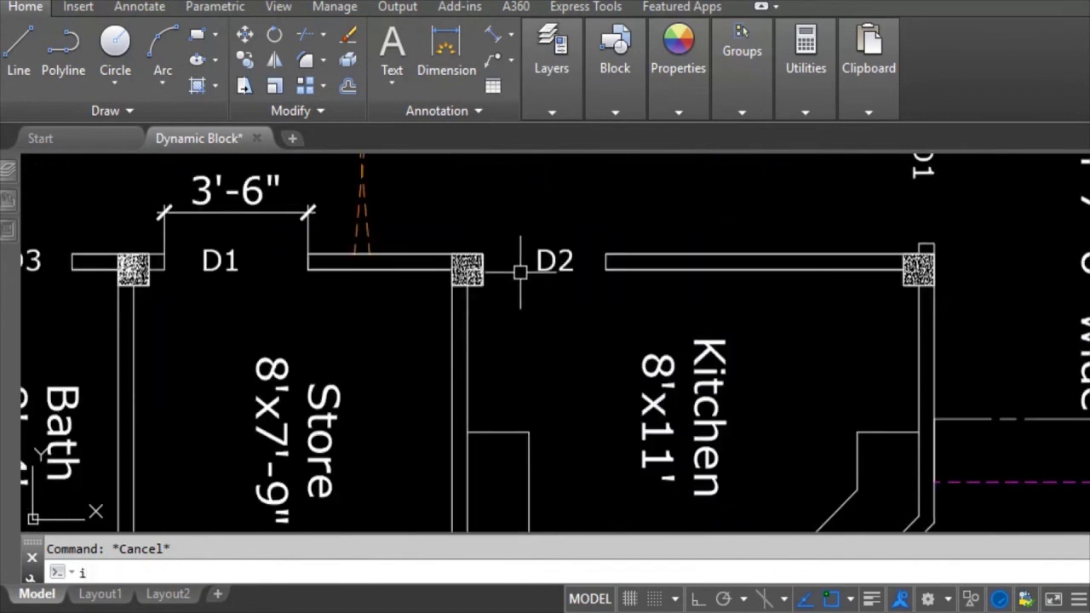
type("d")
key("BackSpace")
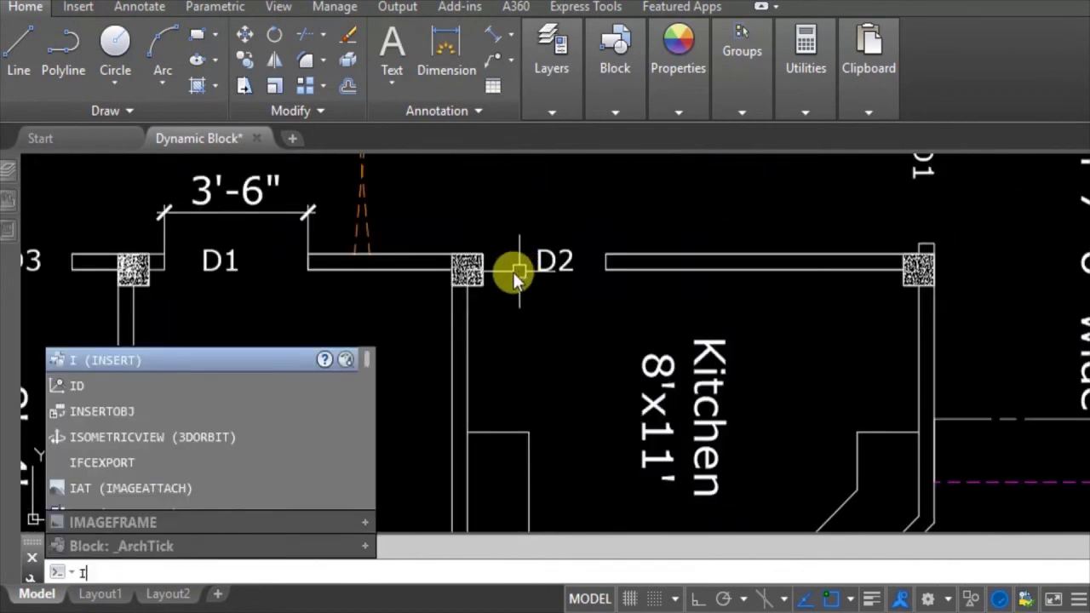
key("Escape")
type("i")
key("Return")
left_click(717, 418)
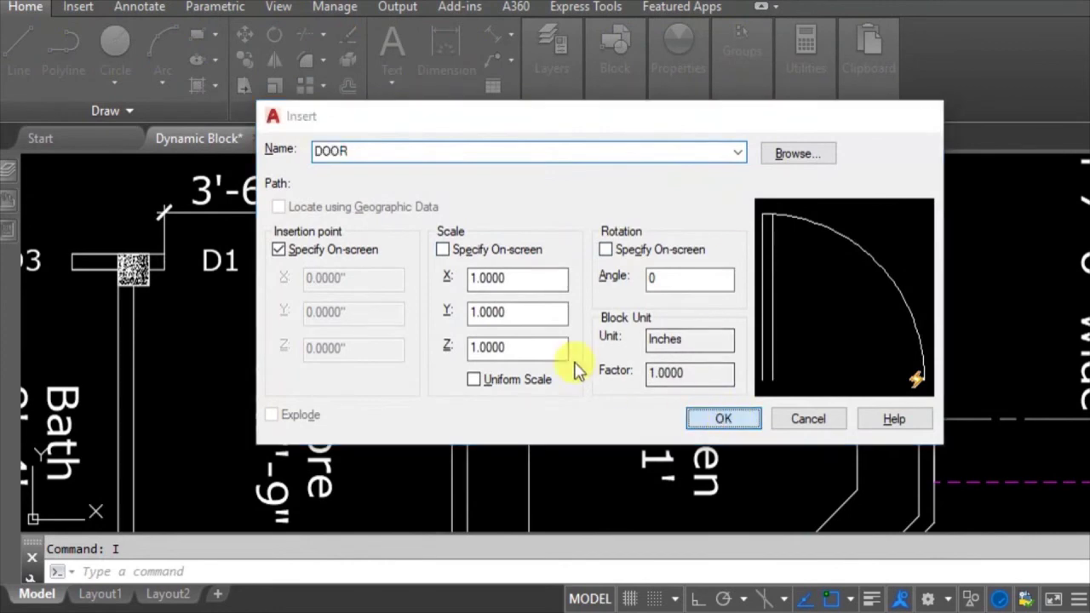
scroll(486, 259, "up", 5)
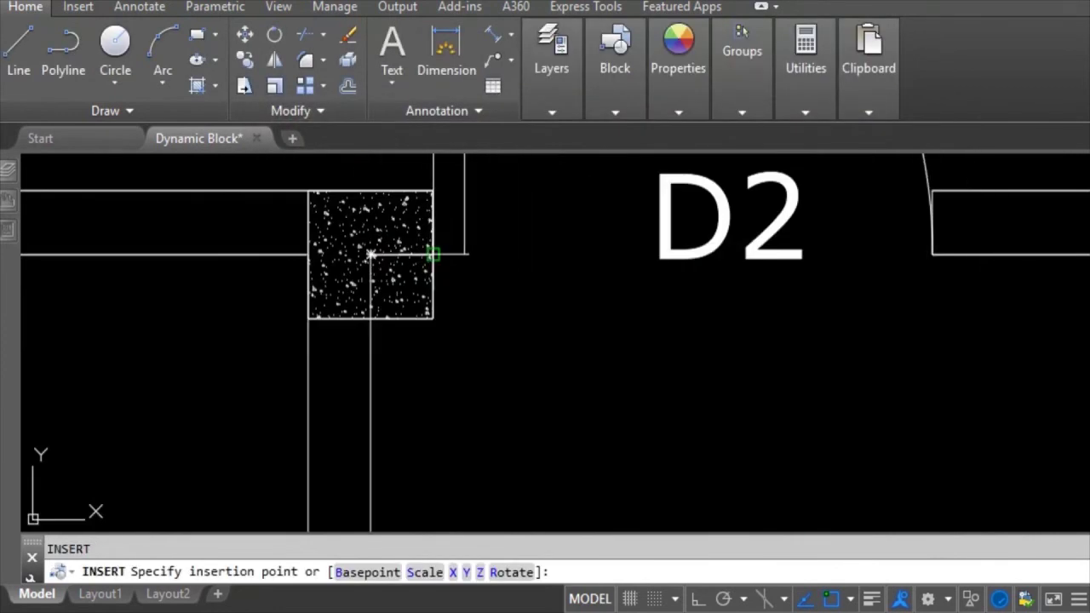
left_click(370, 254)
Rotate the D2 door about its hinge with its rotation grip so that it swings down into the kitchen
scroll(506, 372, "down", 3)
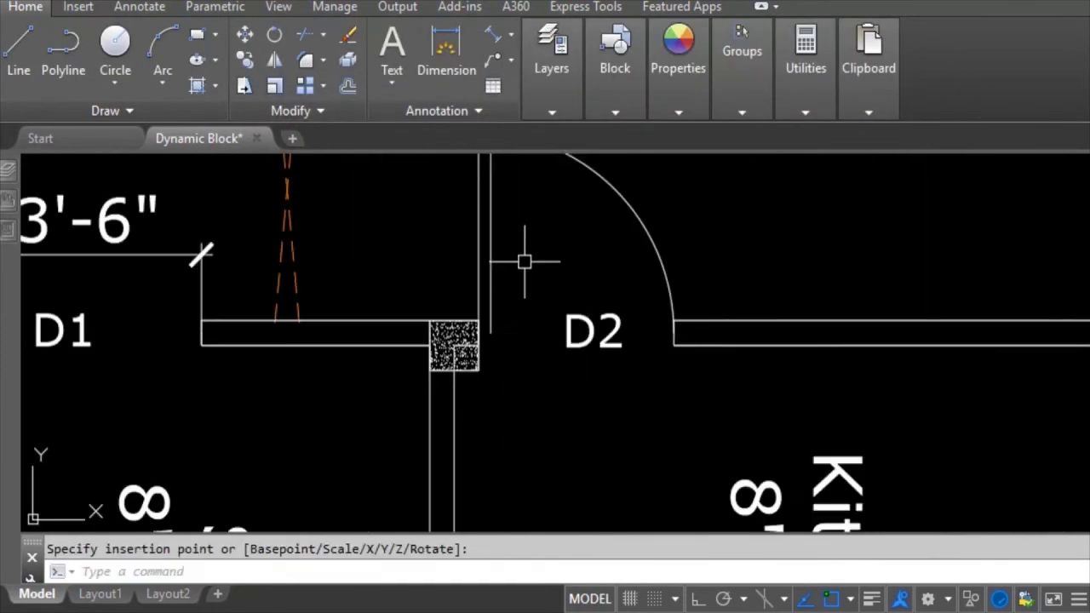
left_click(493, 239)
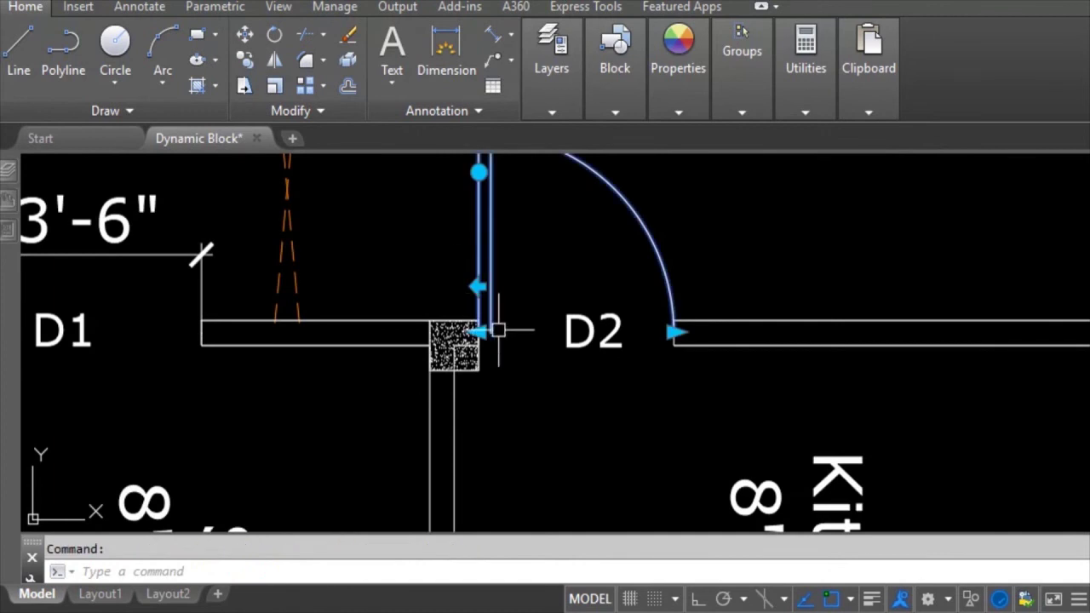
left_click(479, 172)
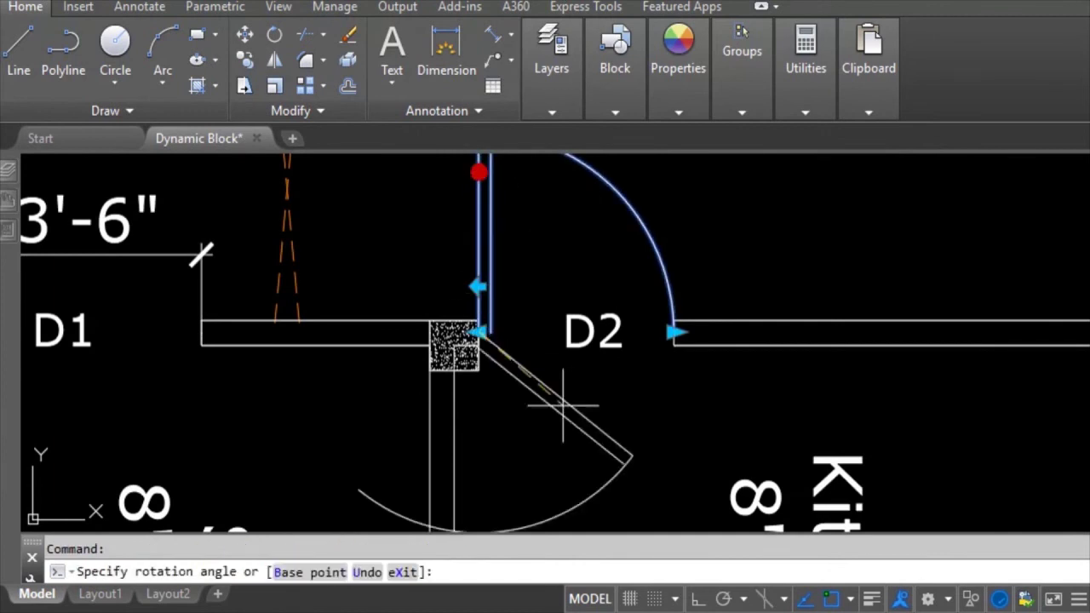
left_click(479, 369)
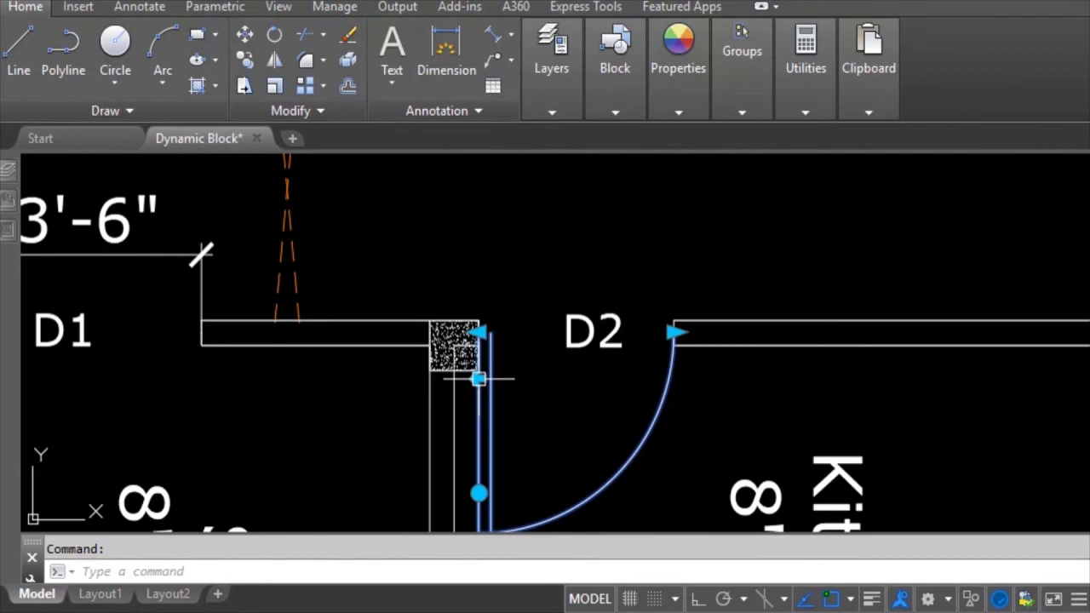
scroll(615, 359, "down", 4)
key("Escape")
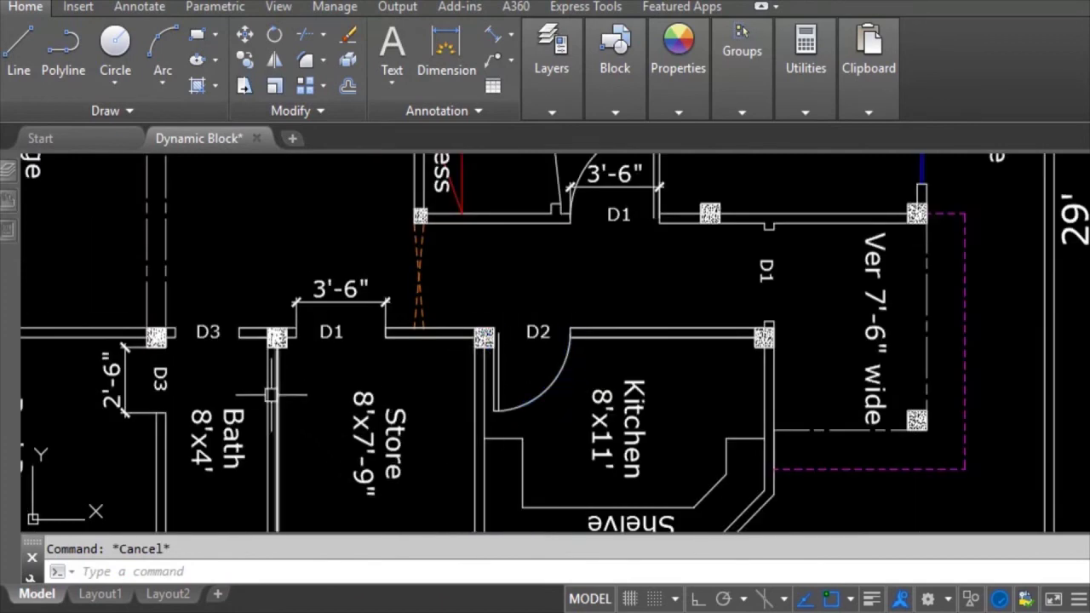
Insert the DOOR block at scale 1 with its hinge point on the bath-side jamb of the store's D1 opening
middle_click_drag(268, 389, 514, 396)
scroll(574, 354, "up", 2)
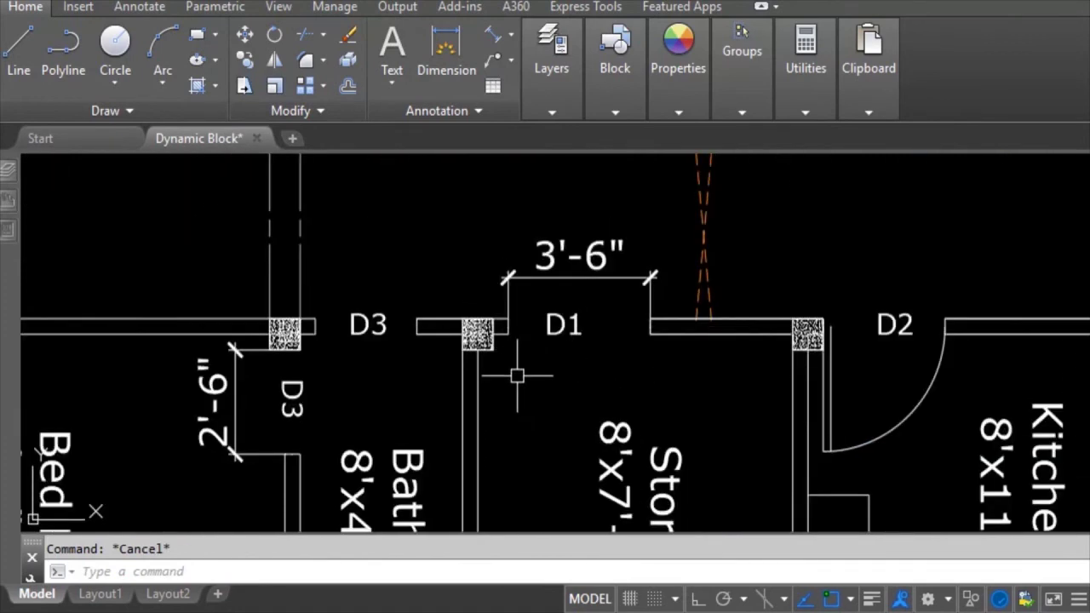
key("Return")
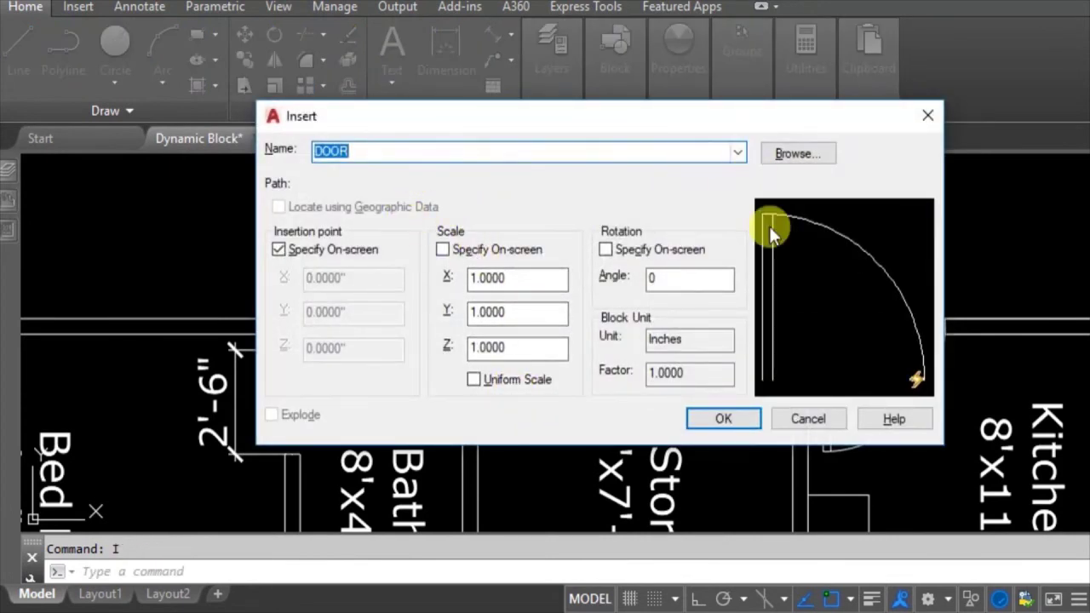
left_click(730, 419)
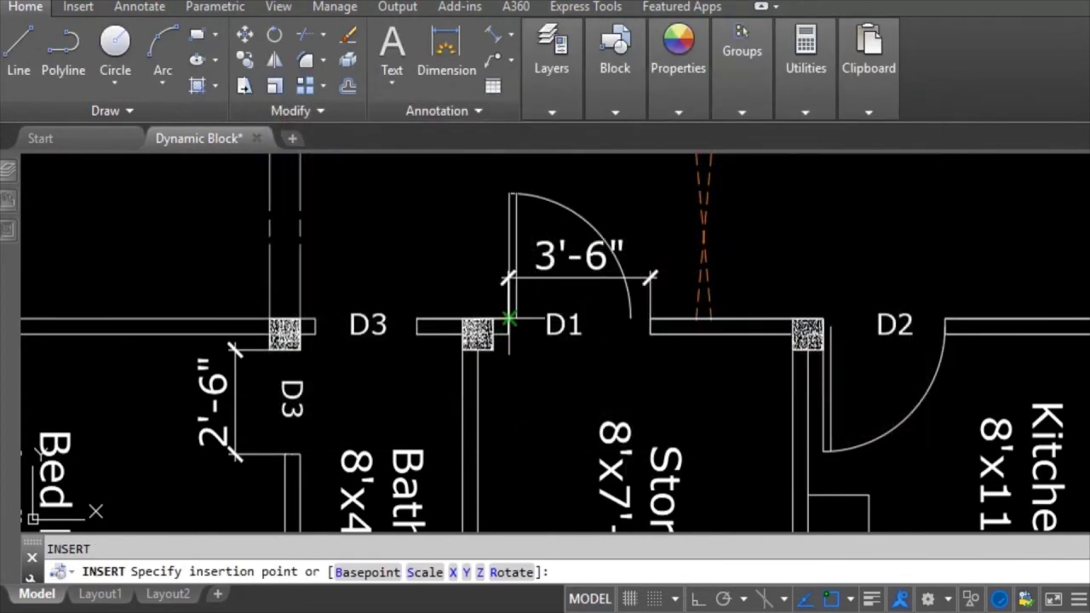
left_click(508, 327)
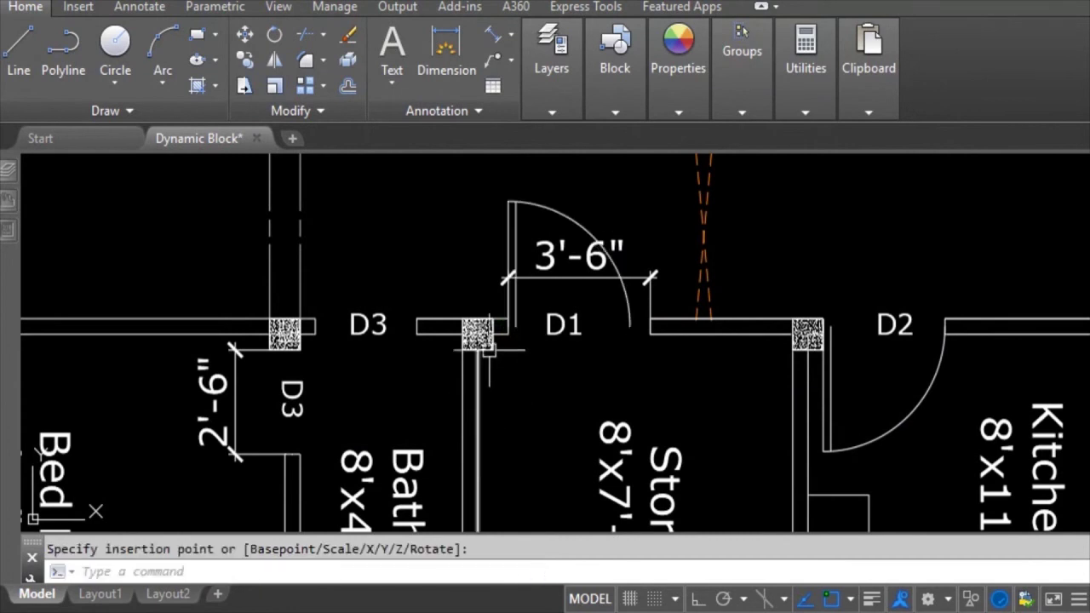
Stretch the store's door with its linear grip to the opposite jamb of the 3'-6" D1 opening
left_click(631, 328)
left_click(651, 341)
left_click(631, 326)
scroll(666, 331, "up", 4)
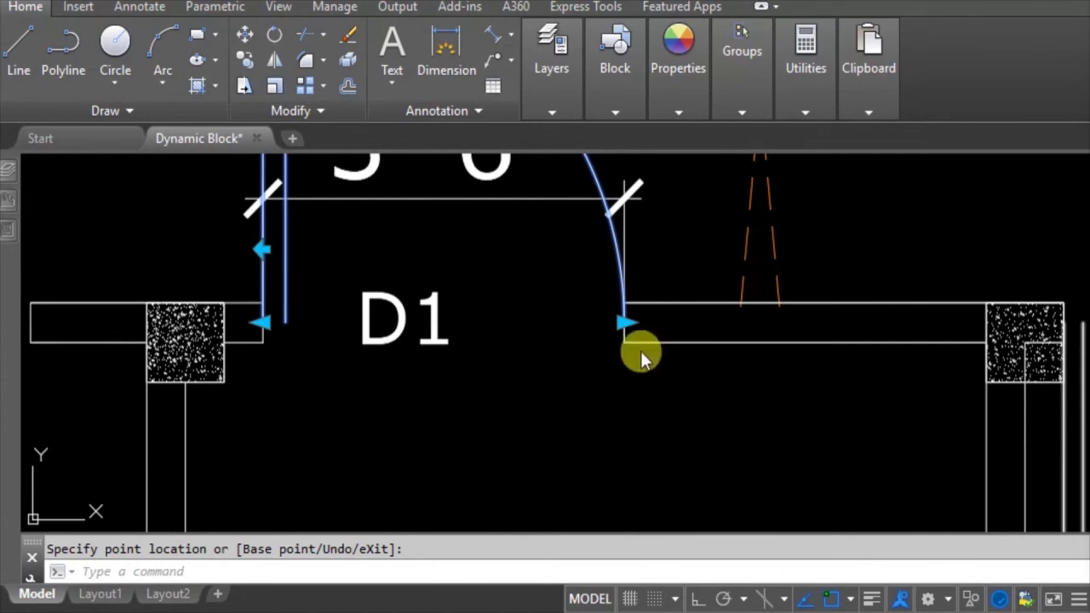
scroll(478, 350, "down", 5)
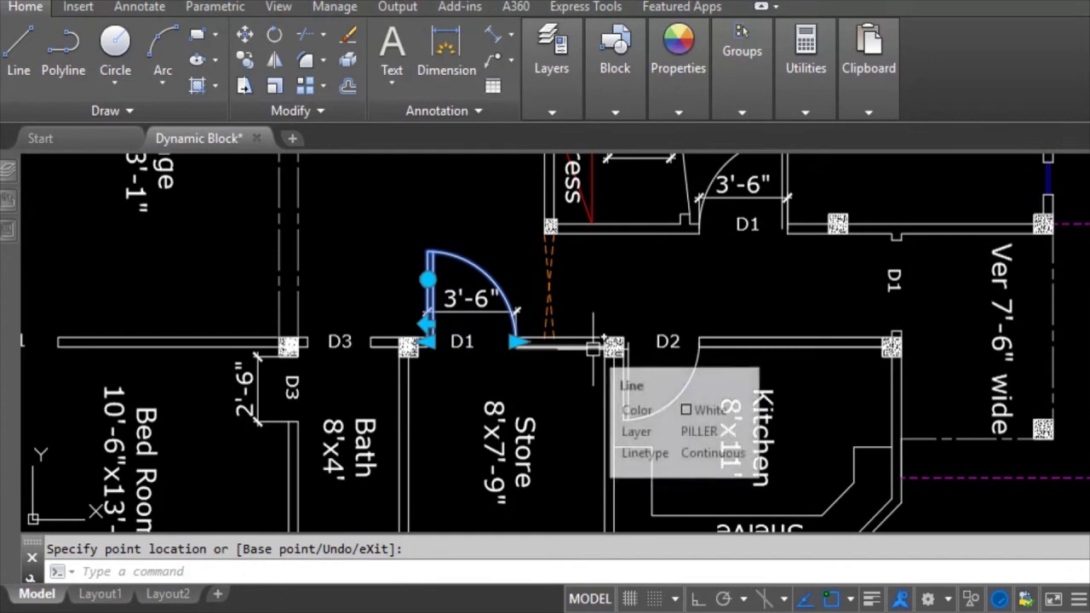
scroll(594, 345, "down", 6)
middle_click_drag(309, 203, 414, 414)
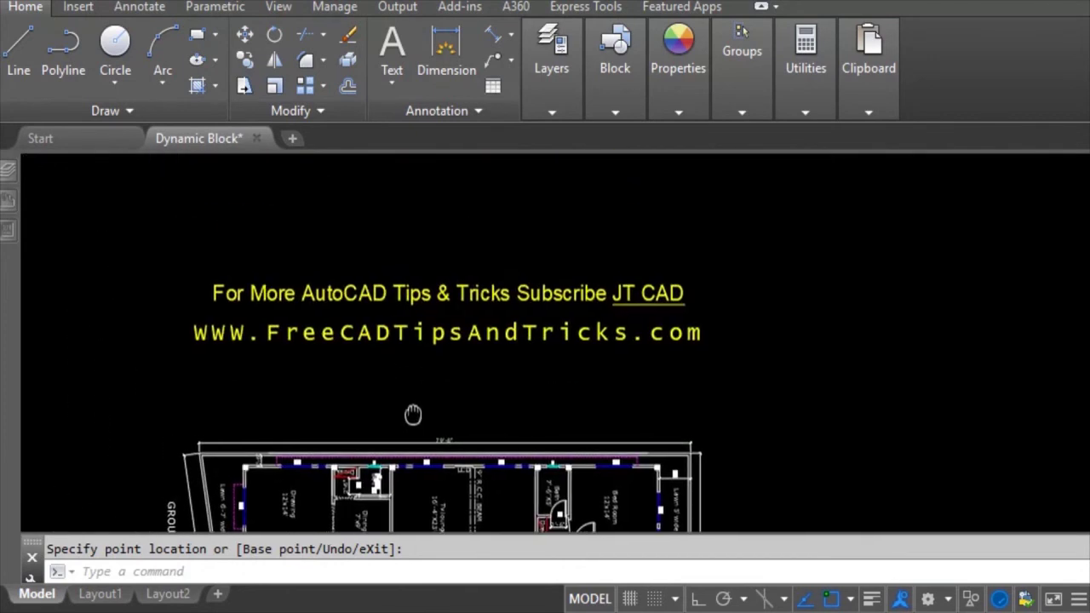